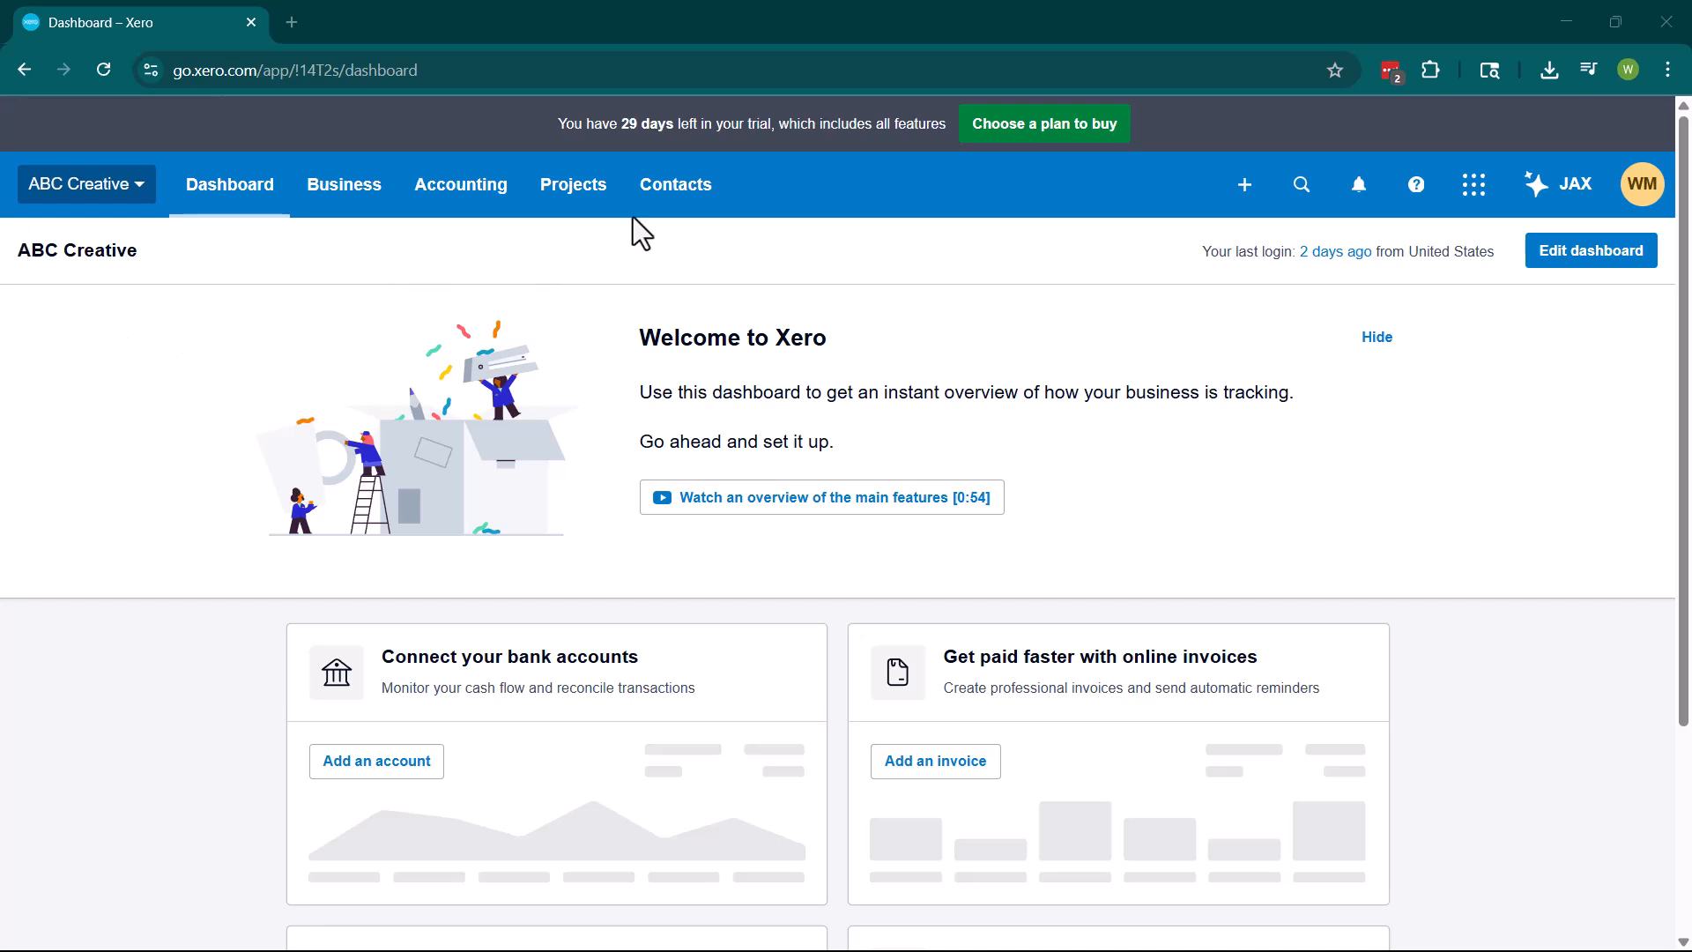
Go to the Customers contacts list and start a new contact.
click(653, 207)
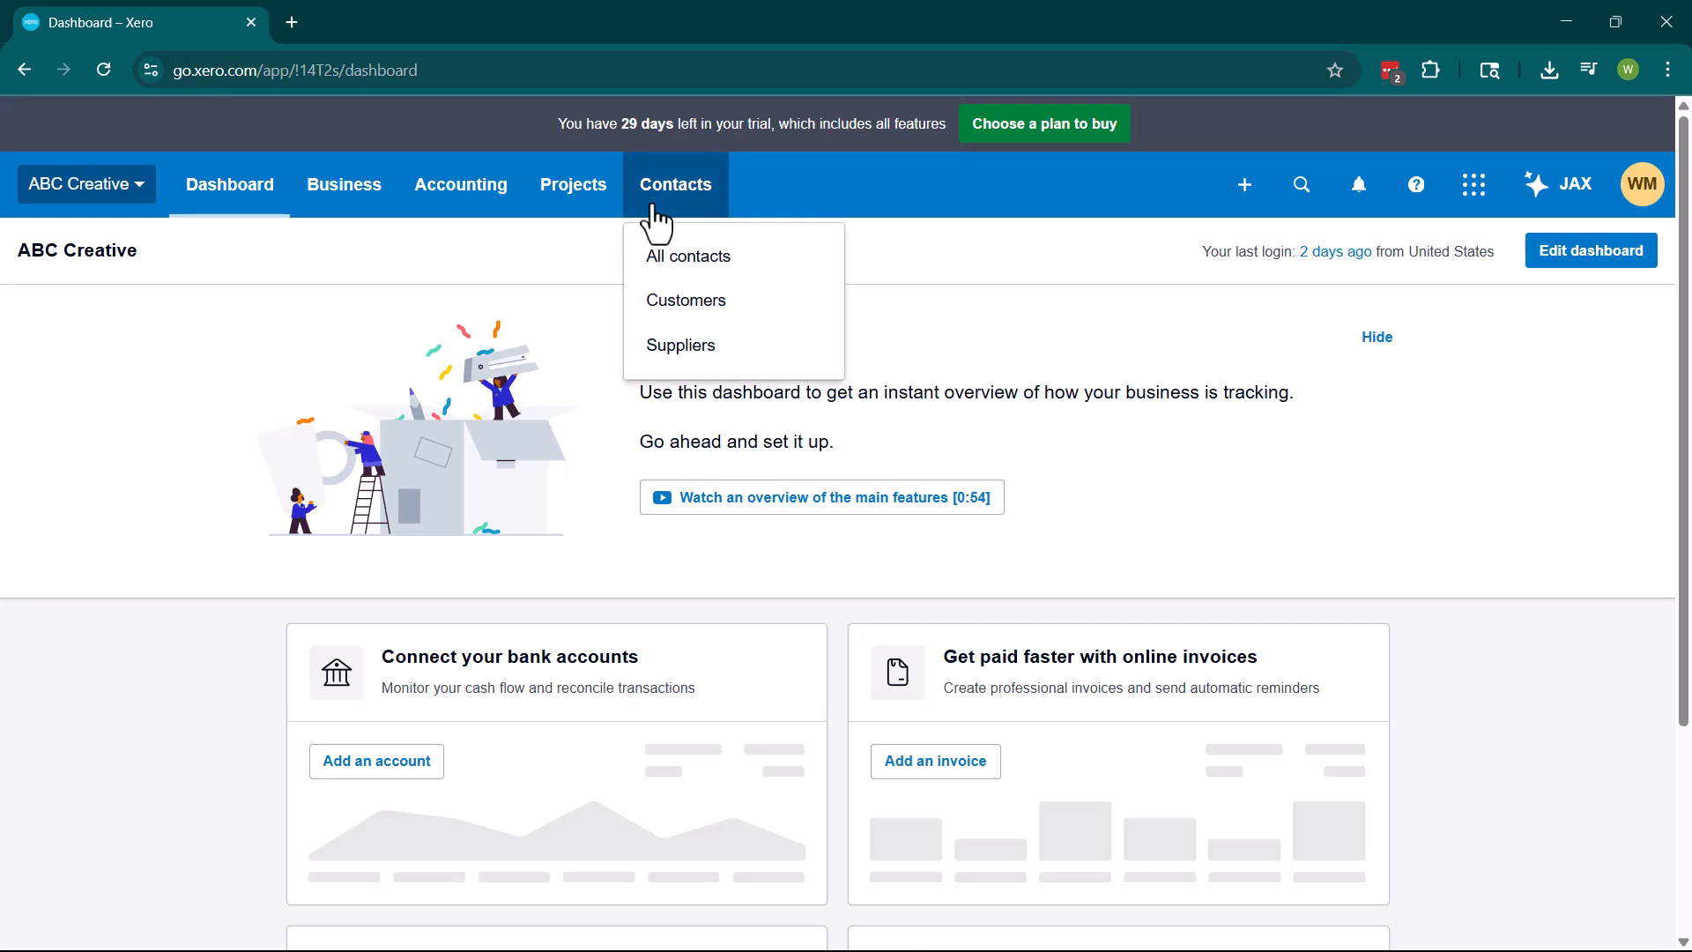
click(708, 329)
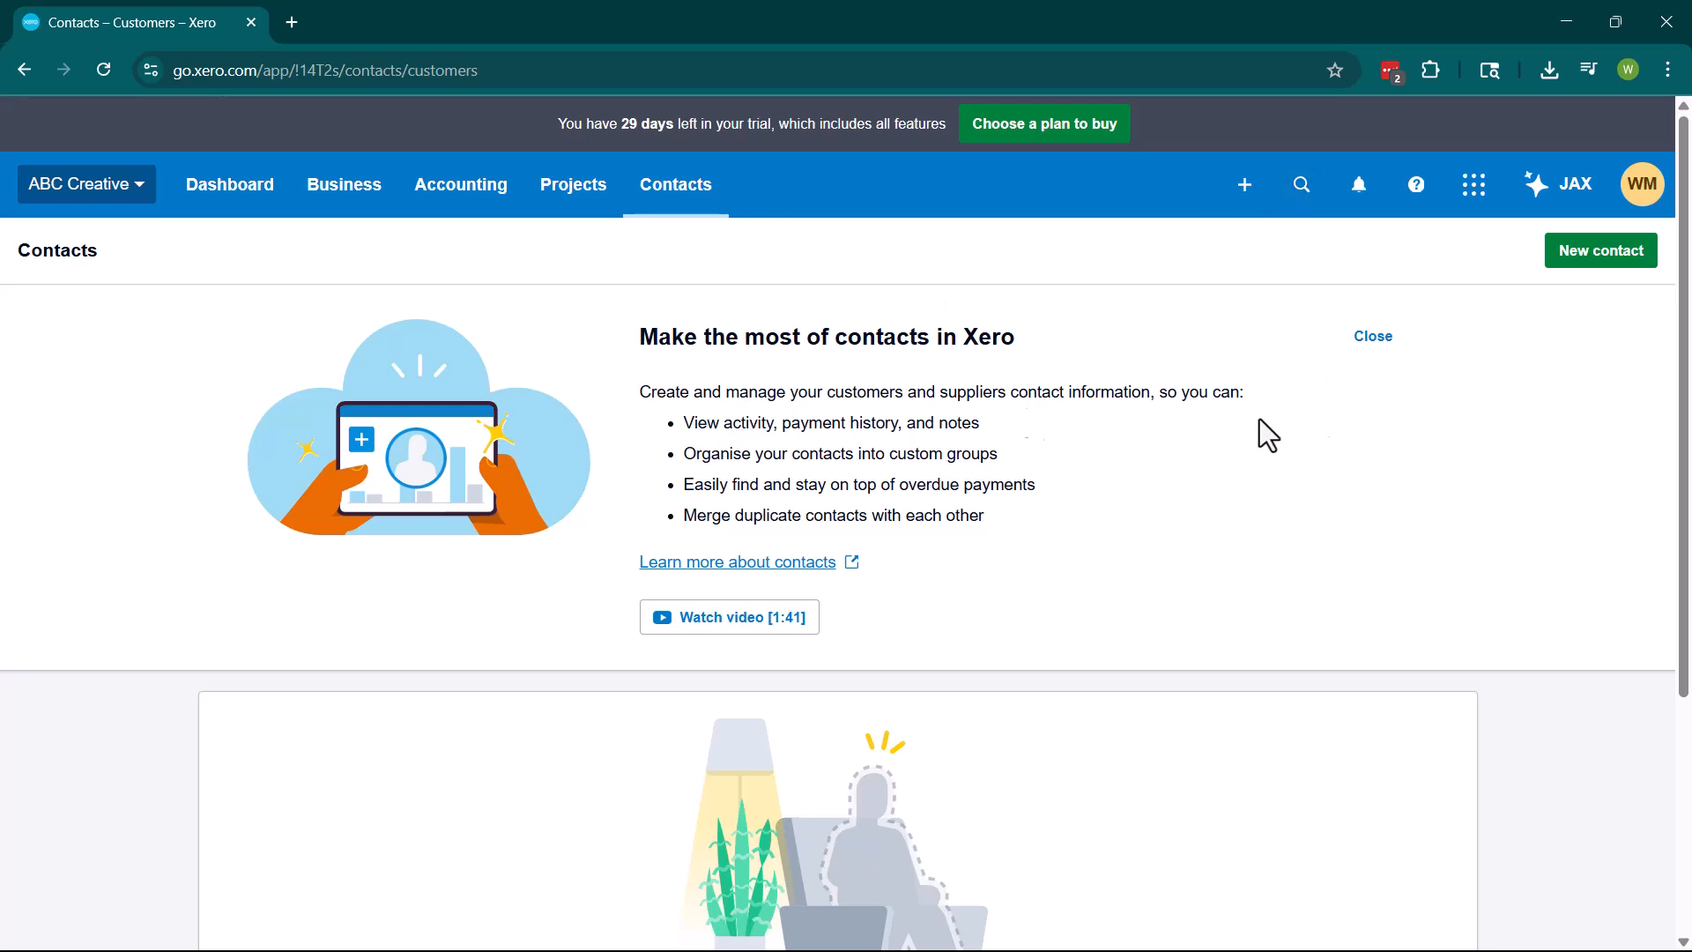
scroll(869, 445, down, 4)
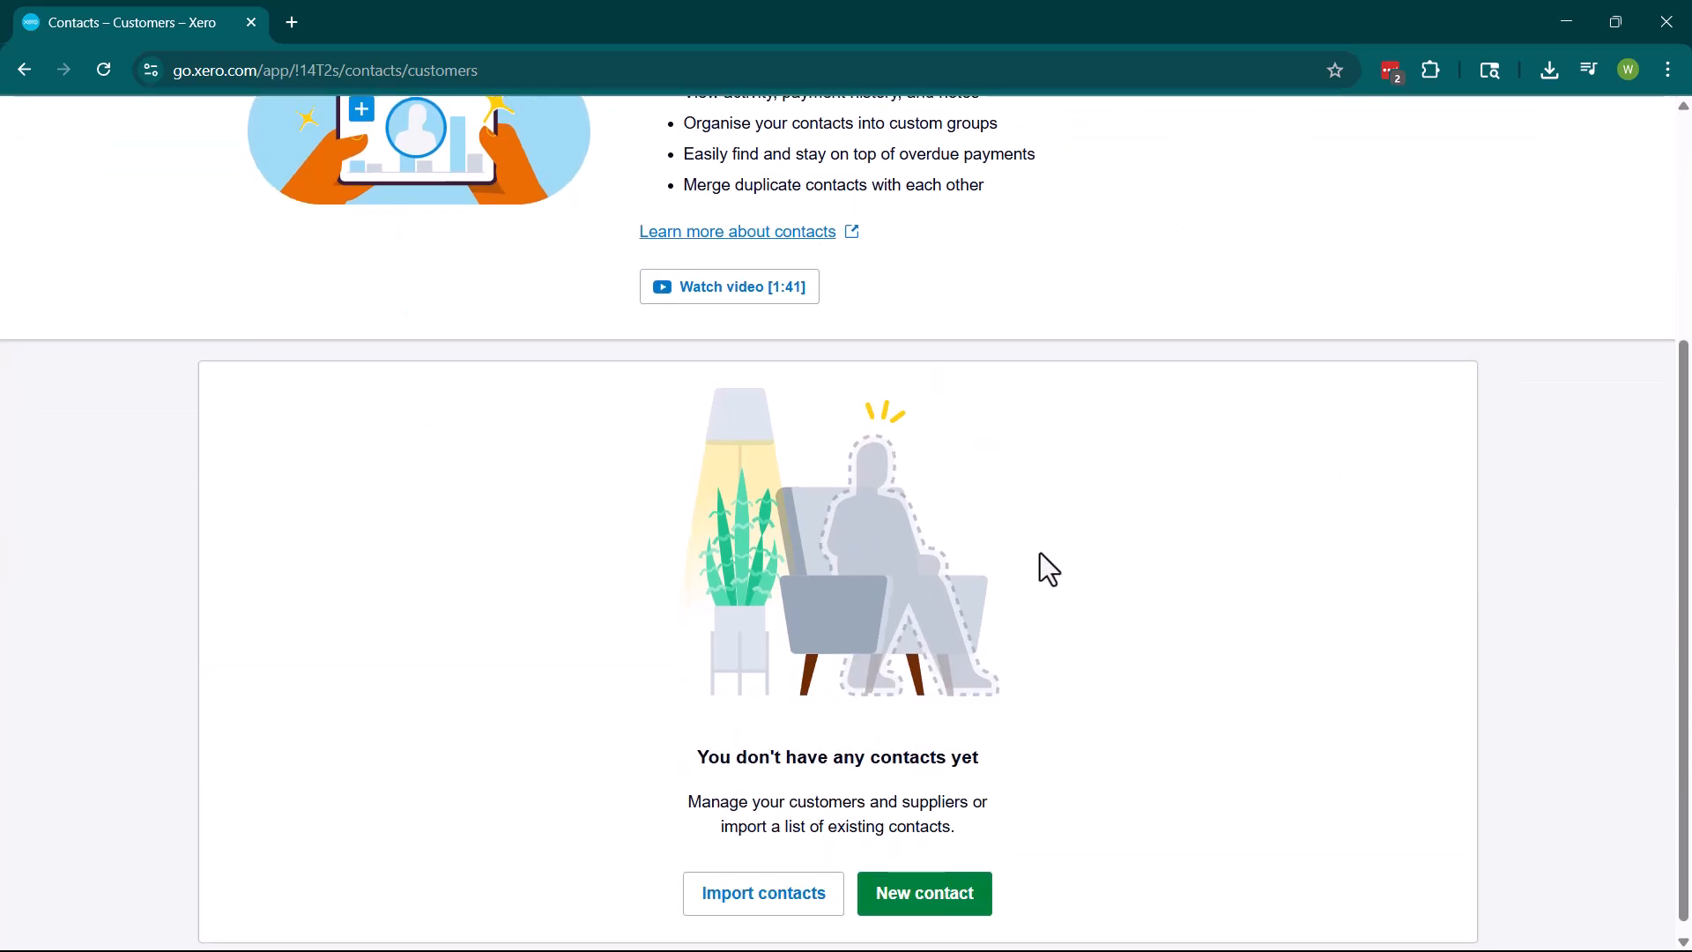
scroll(1111, 600, up, 4)
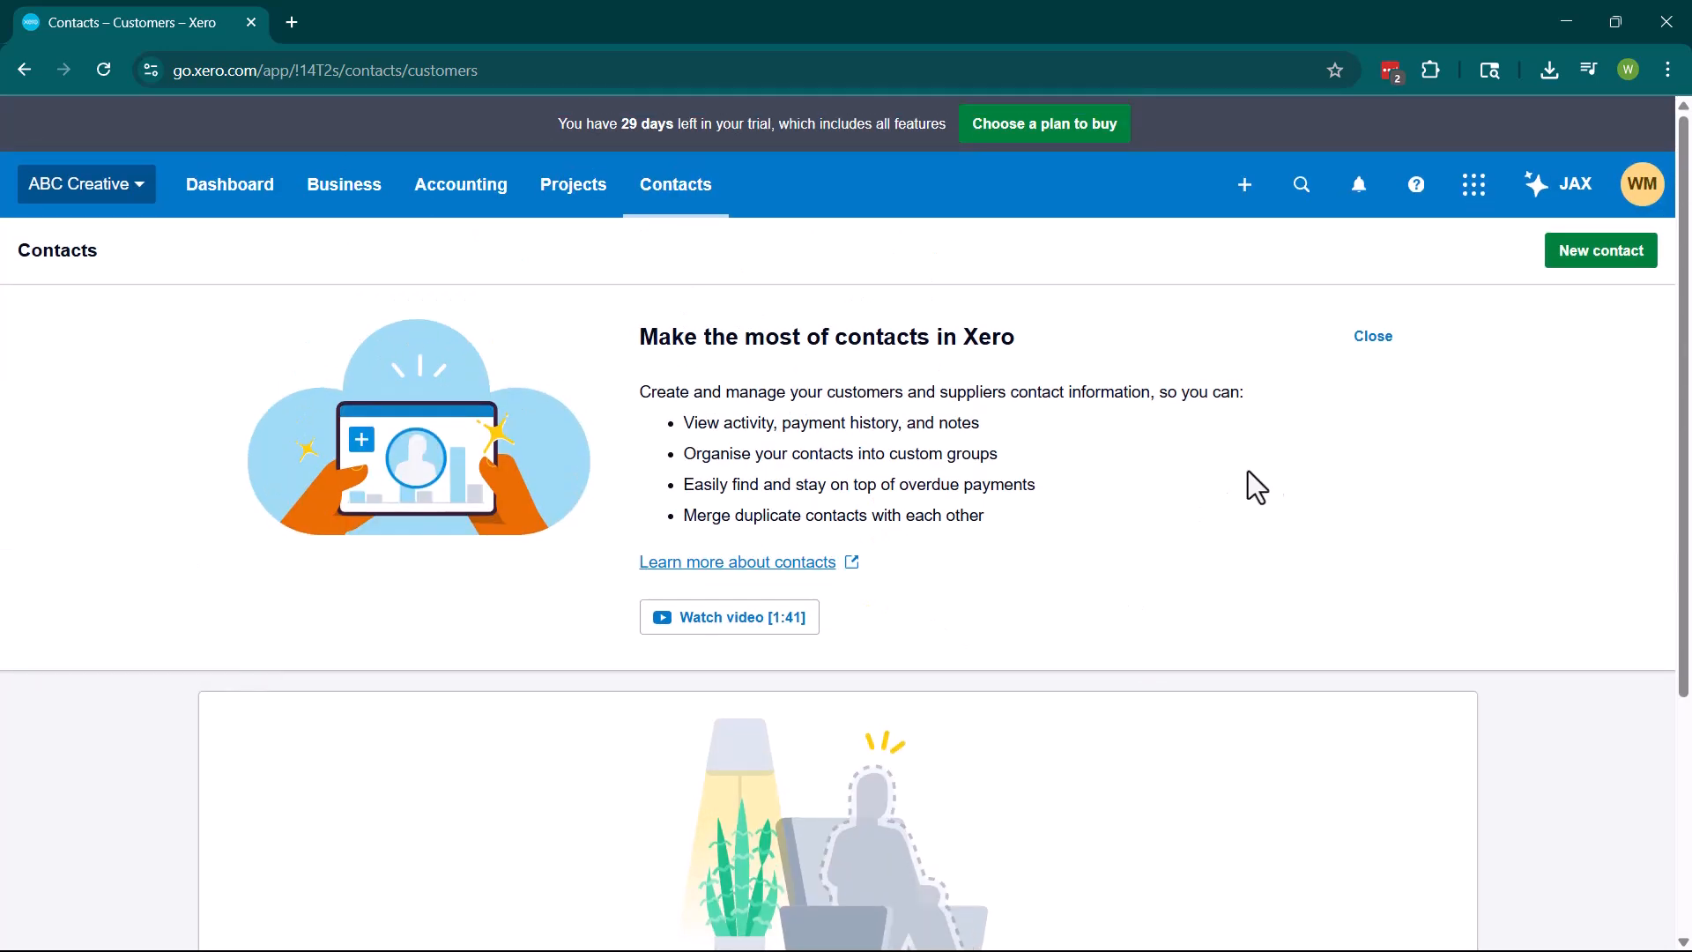
click(1579, 256)
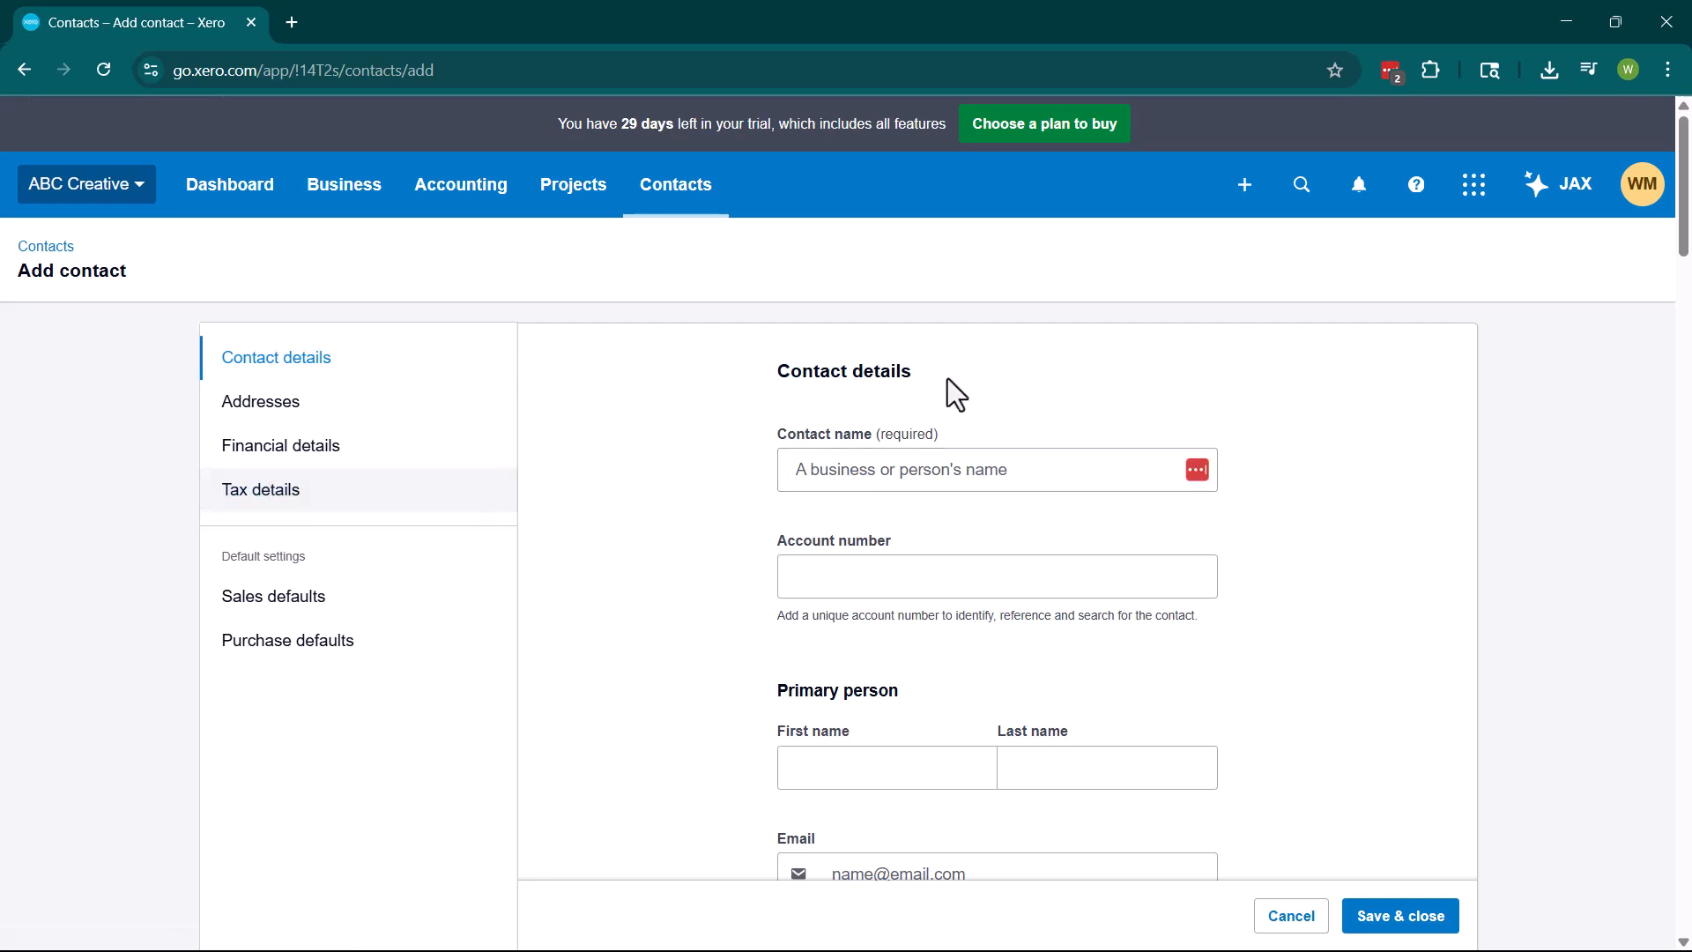
Enter the contact name XYZ LLC and the customer's account number.
click(1020, 461)
text(XYZ LLC)
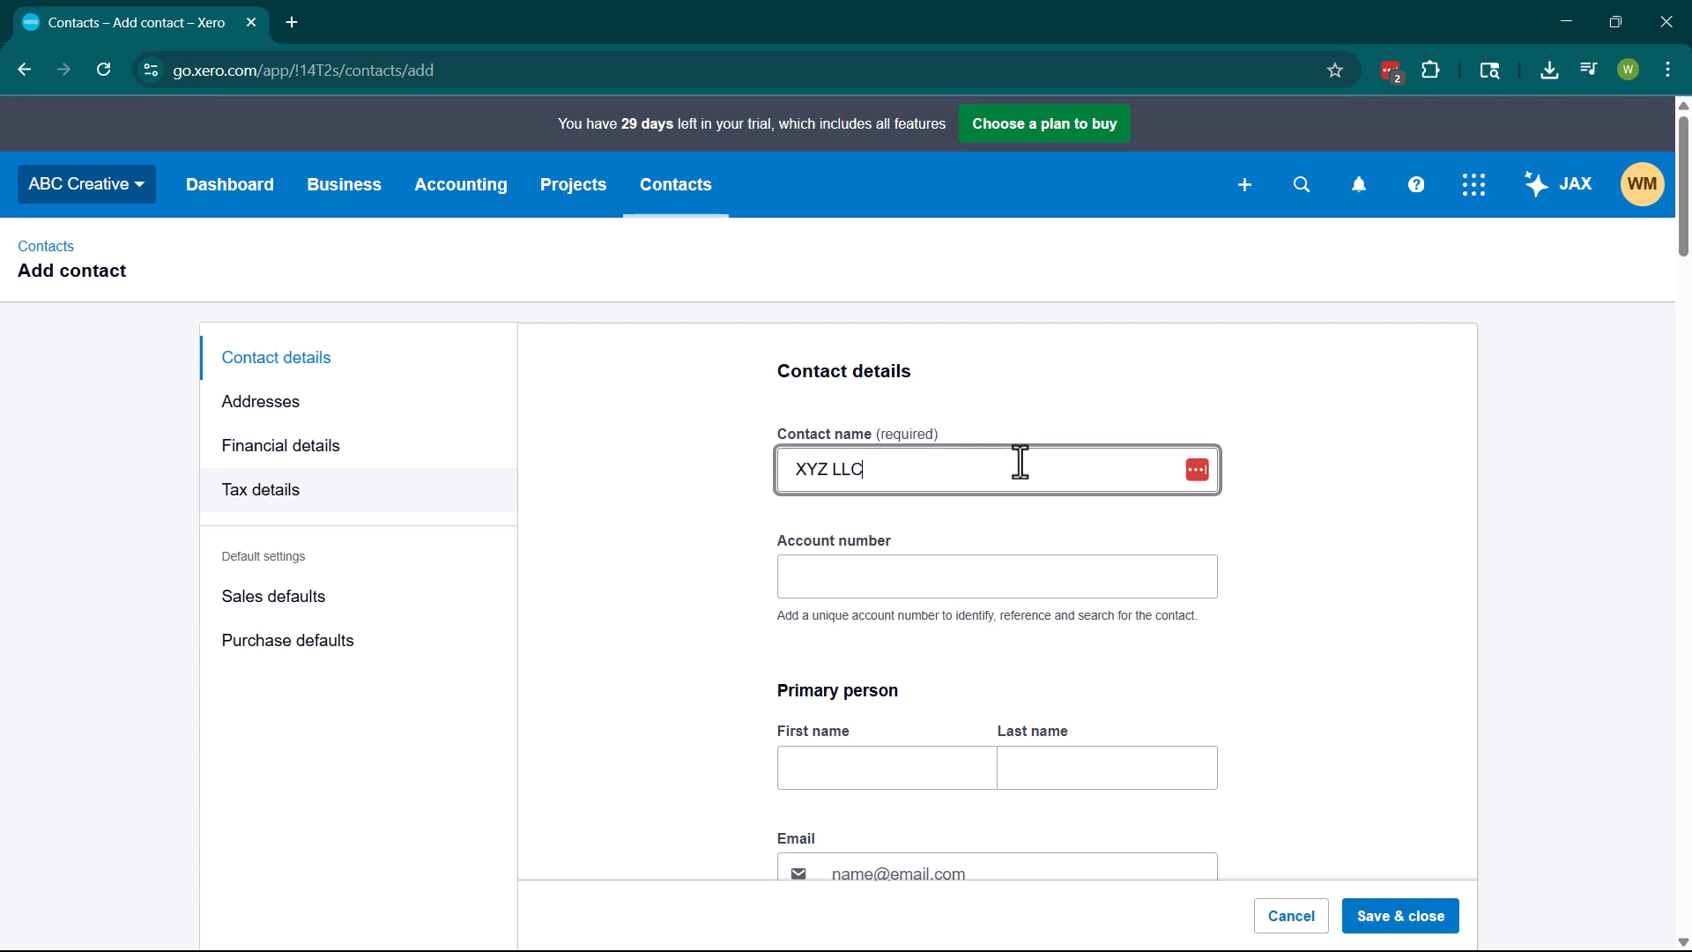
click(1274, 429)
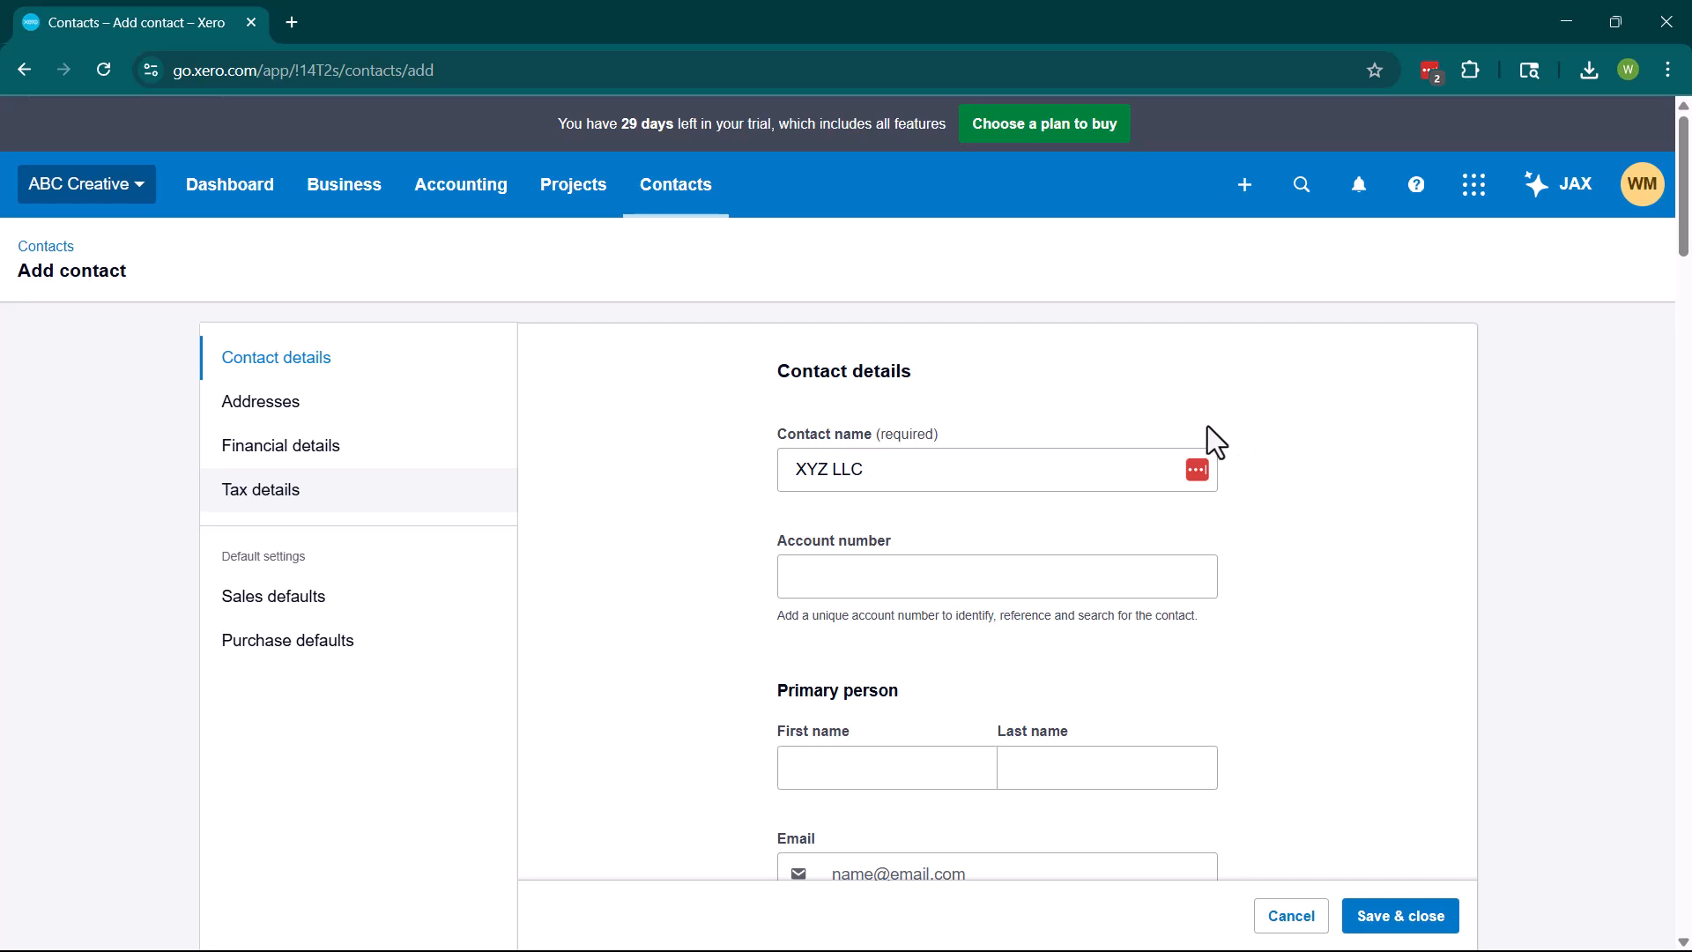
click(884, 568)
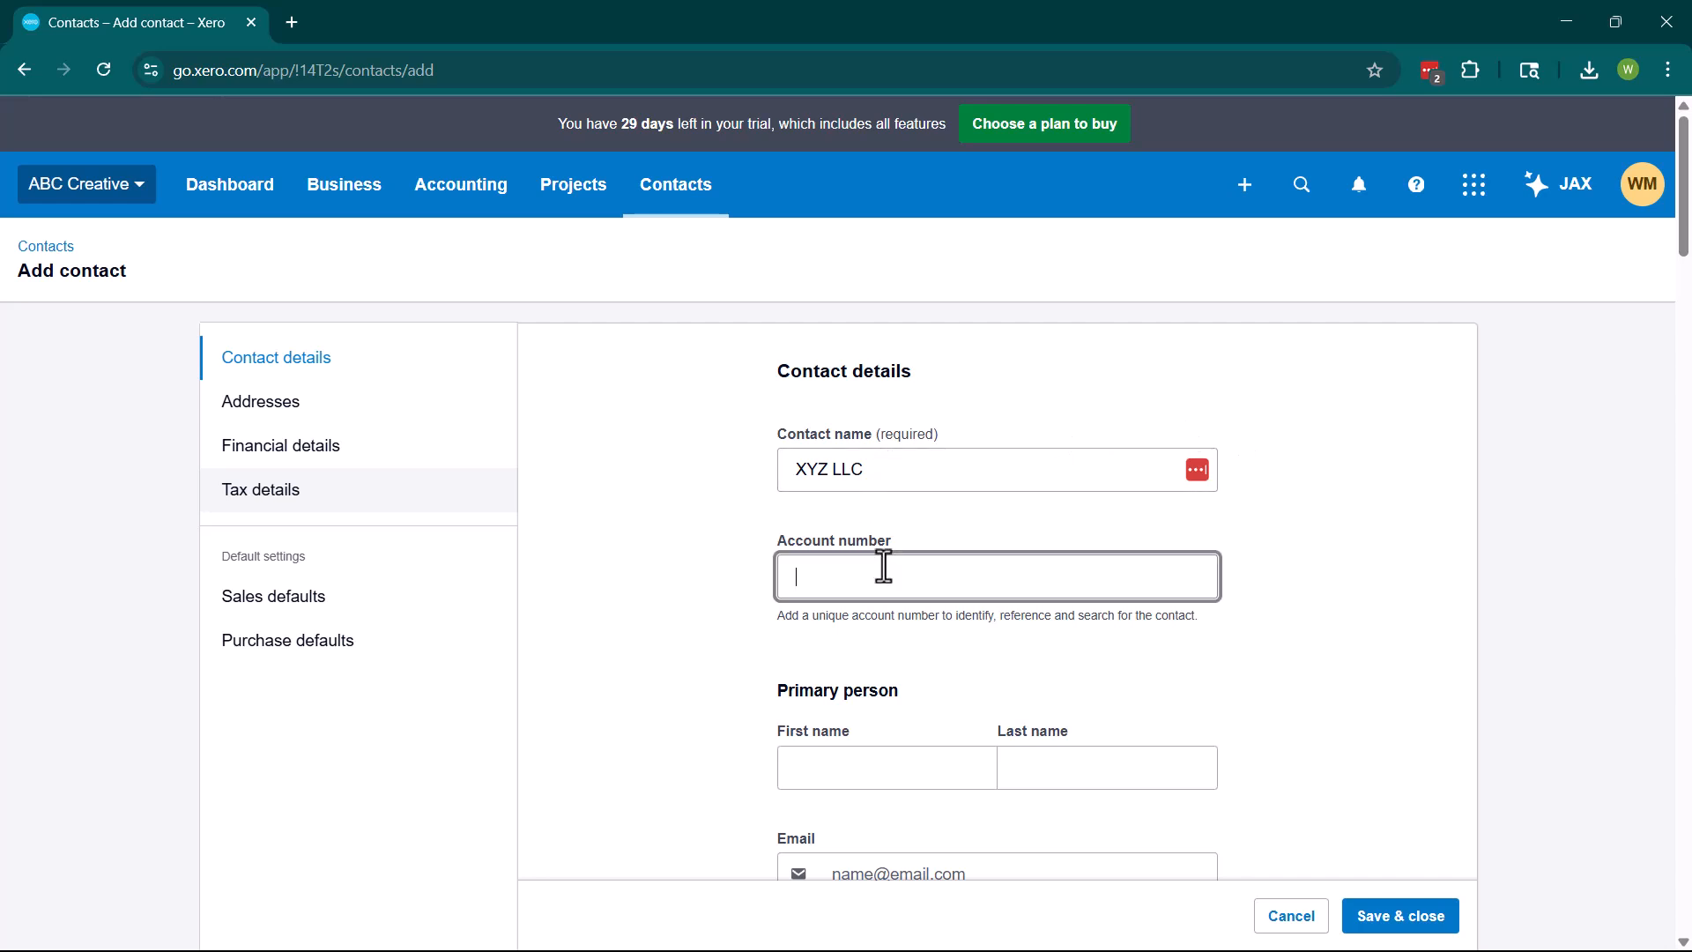
text(122)
click(1005, 527)
Fill in the primary person's first name, last name and email address.
scroll(922, 531, down, 2)
click(922, 532)
text(John)
click(1061, 555)
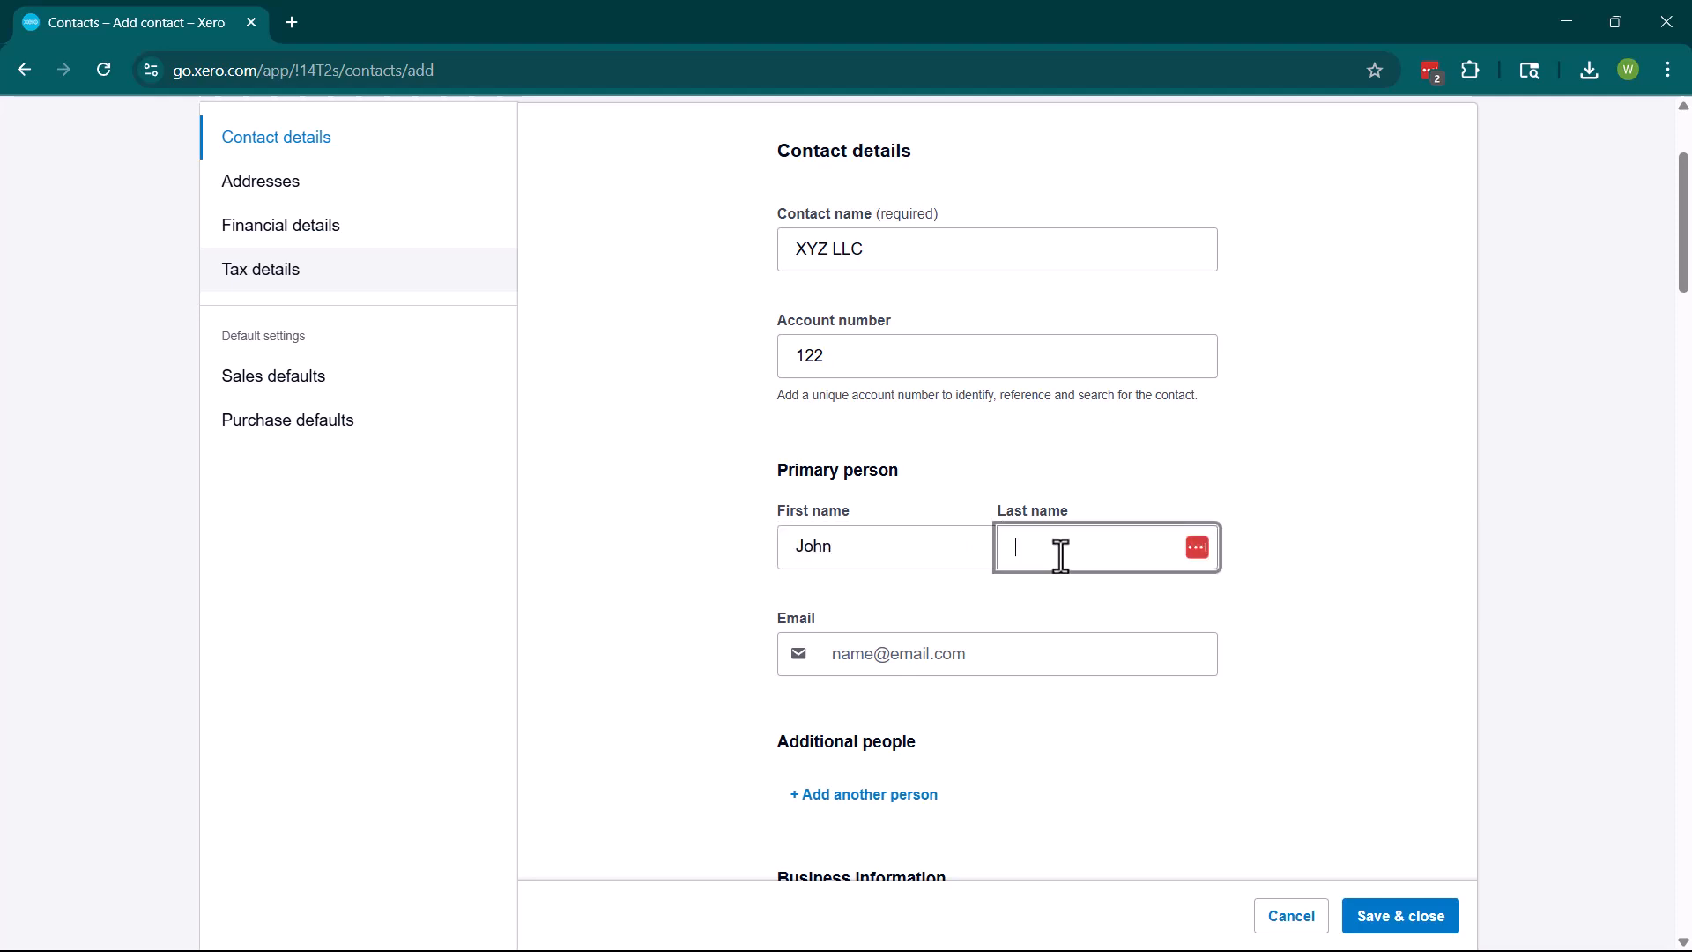
text(Smith)
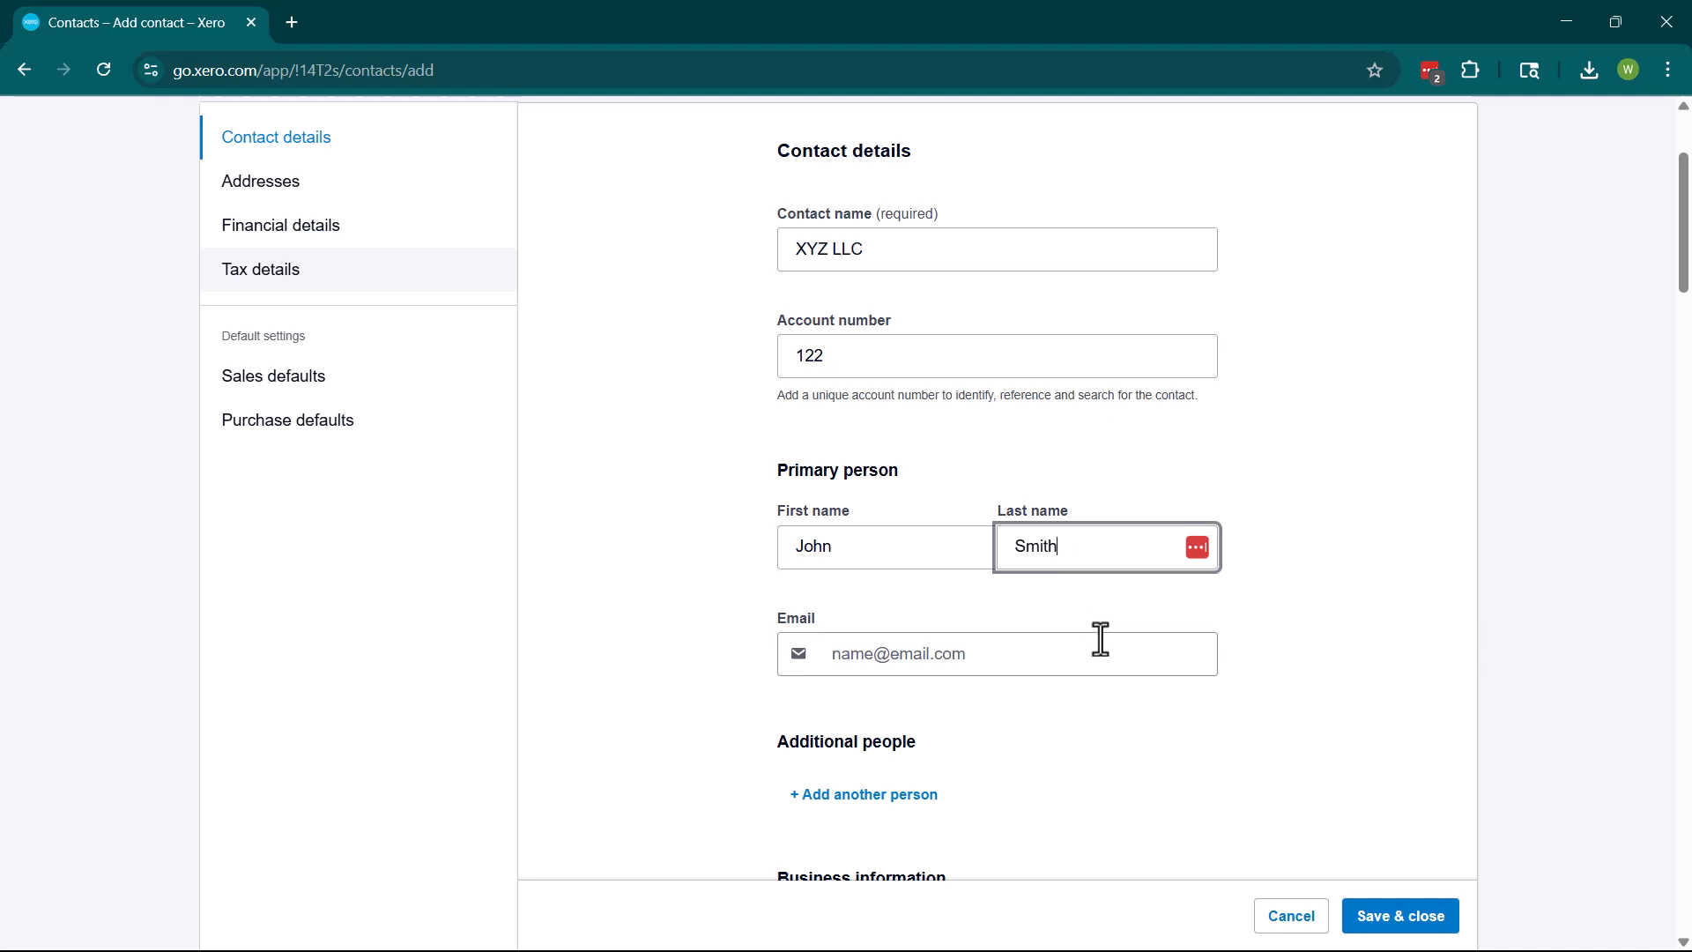
click(1119, 663)
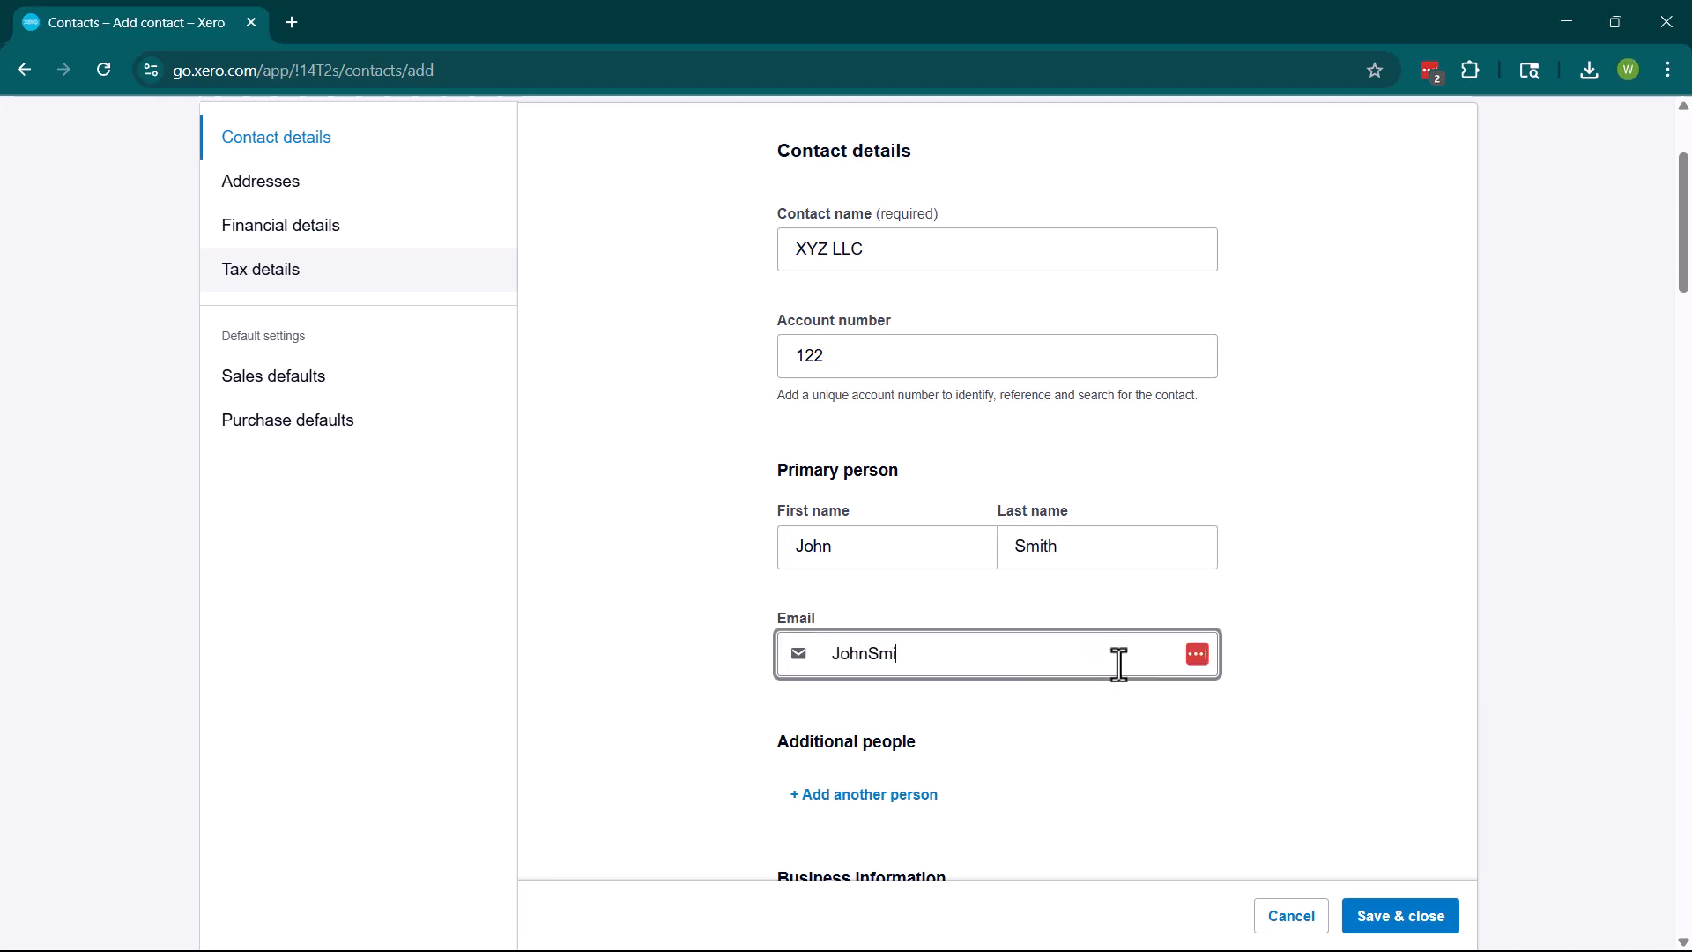
click(1344, 516)
scroll(1342, 517, down, 4)
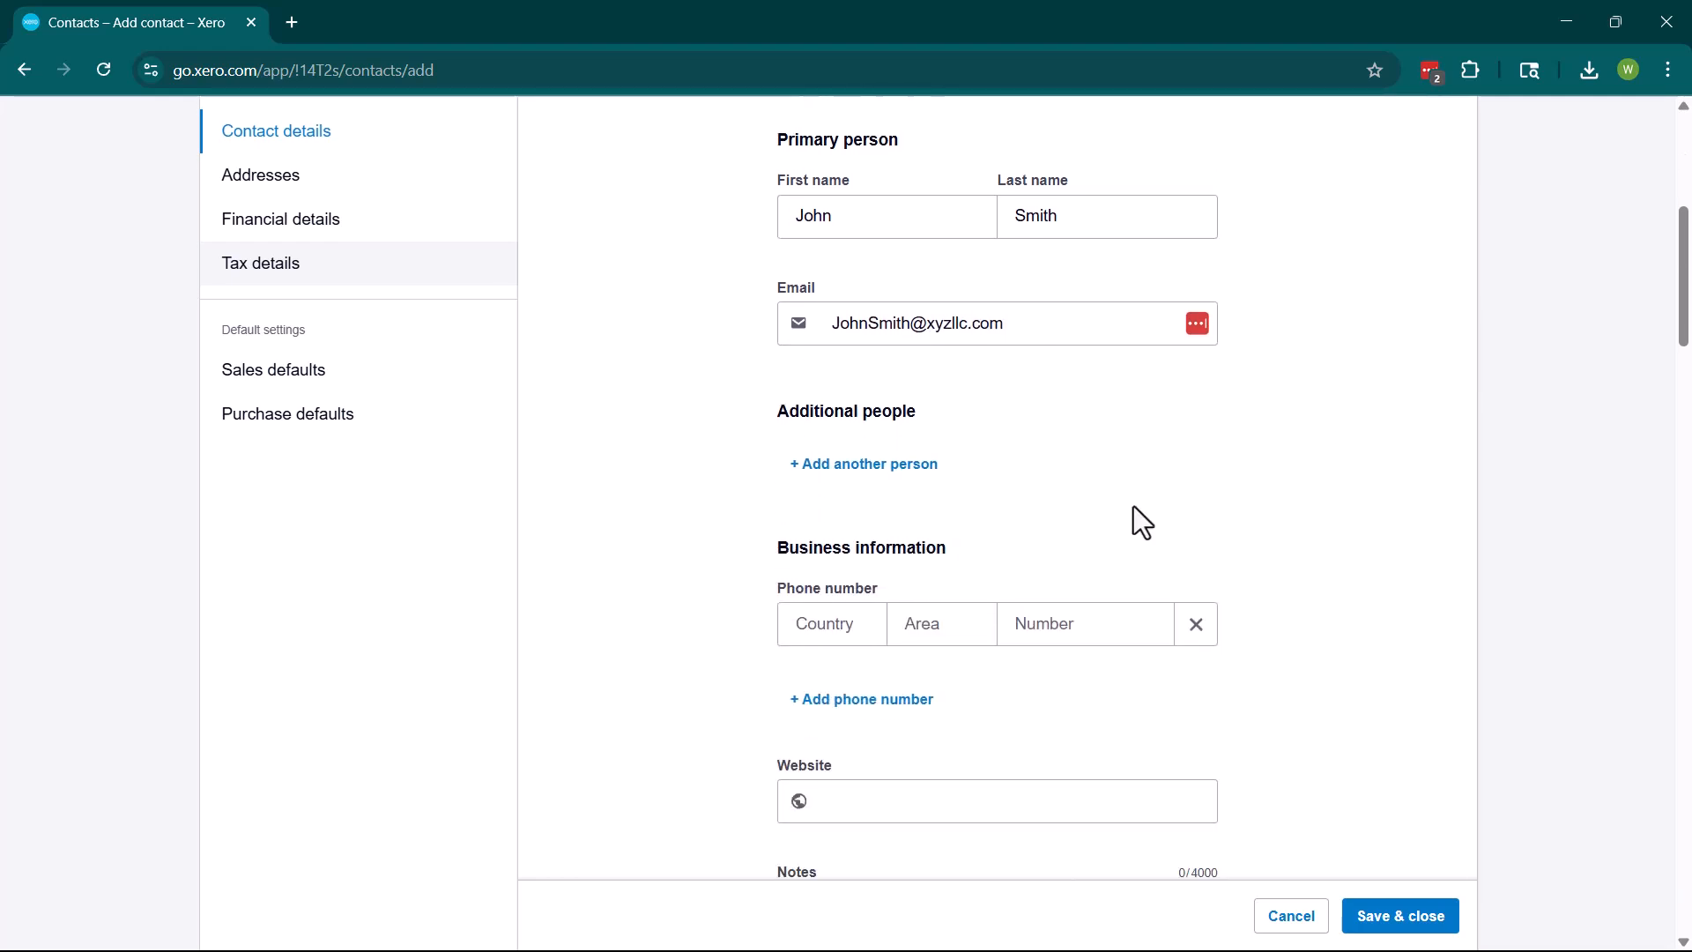
click(888, 476)
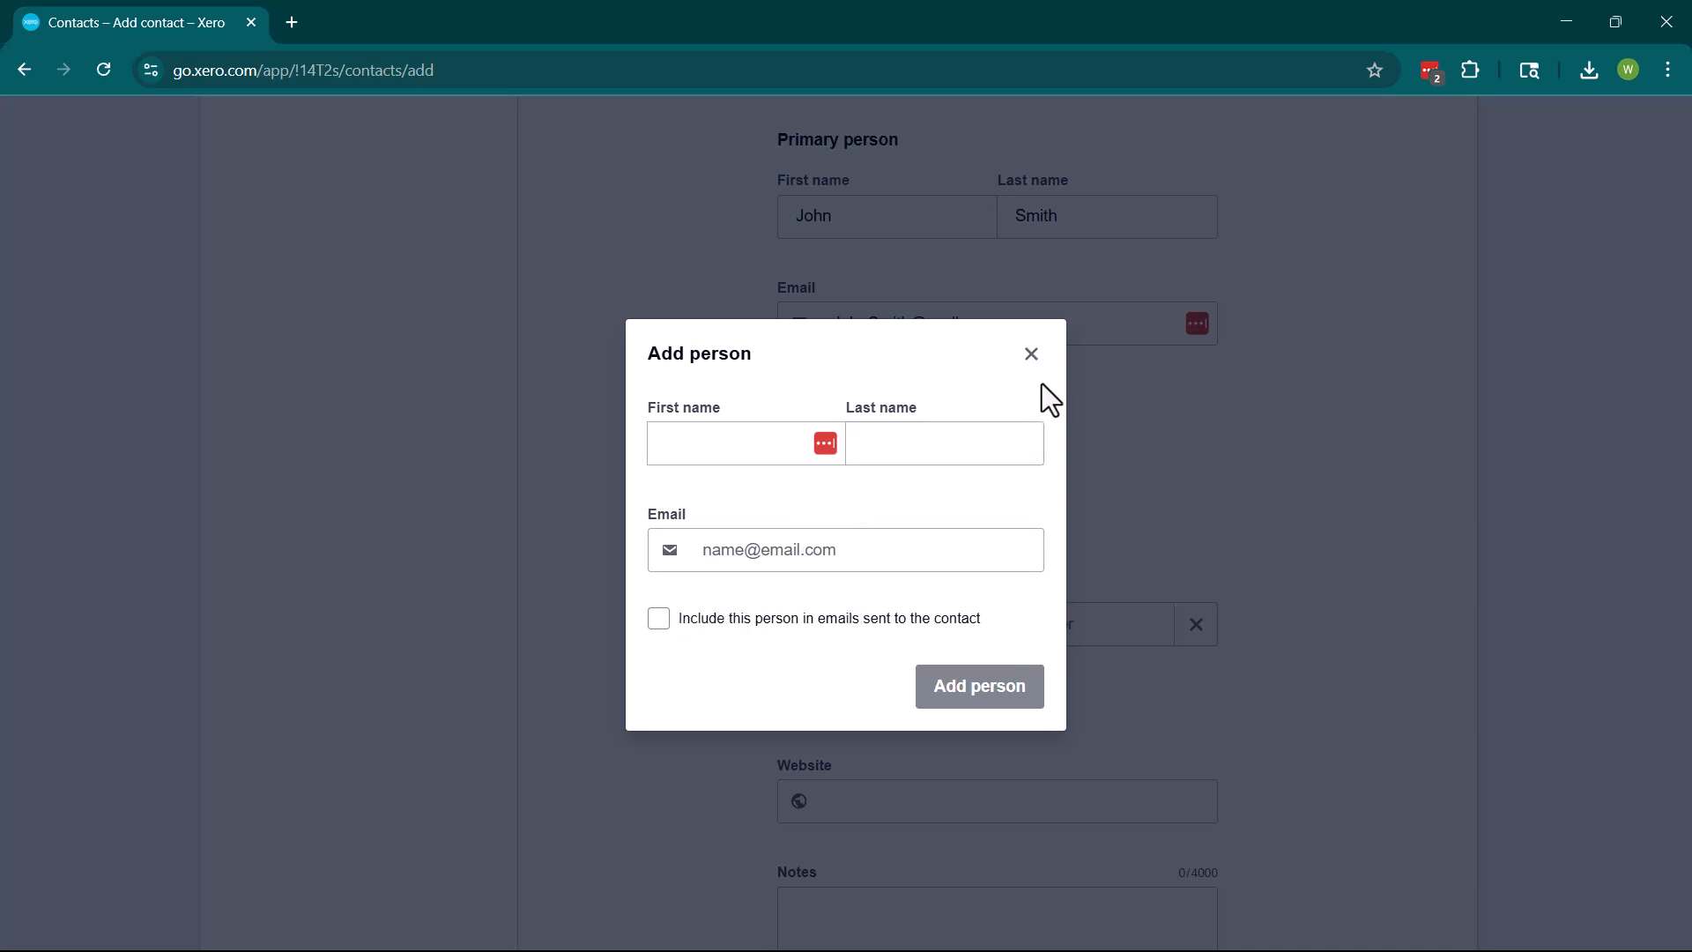
click(1032, 353)
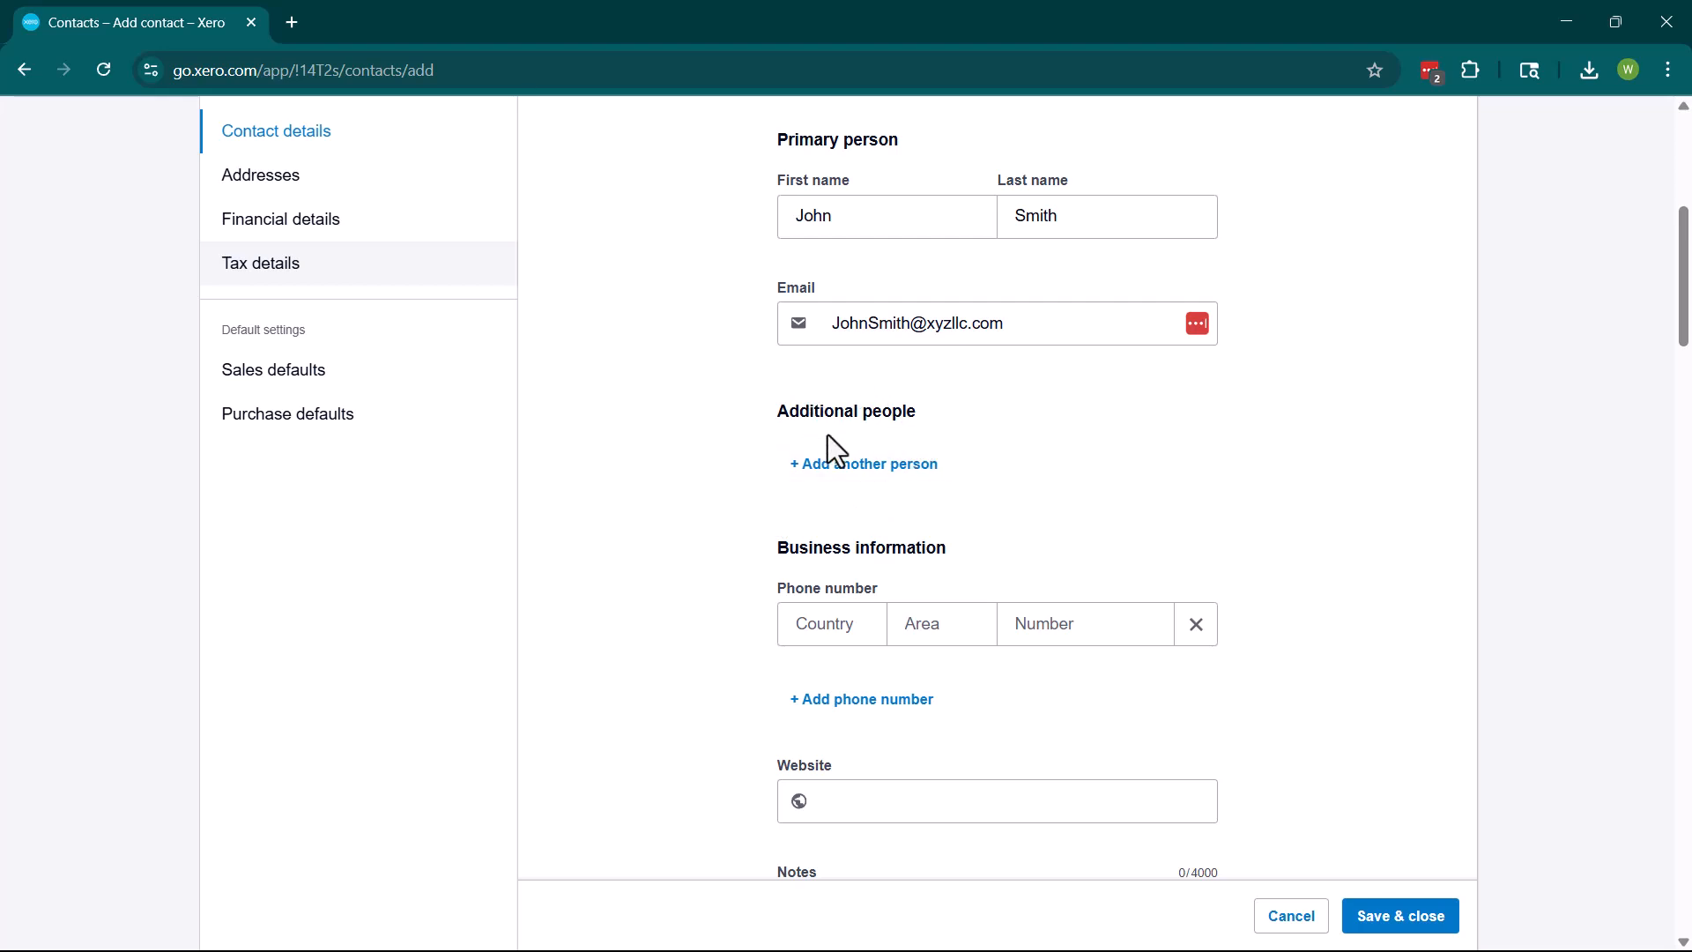
scroll(936, 538, down, 1)
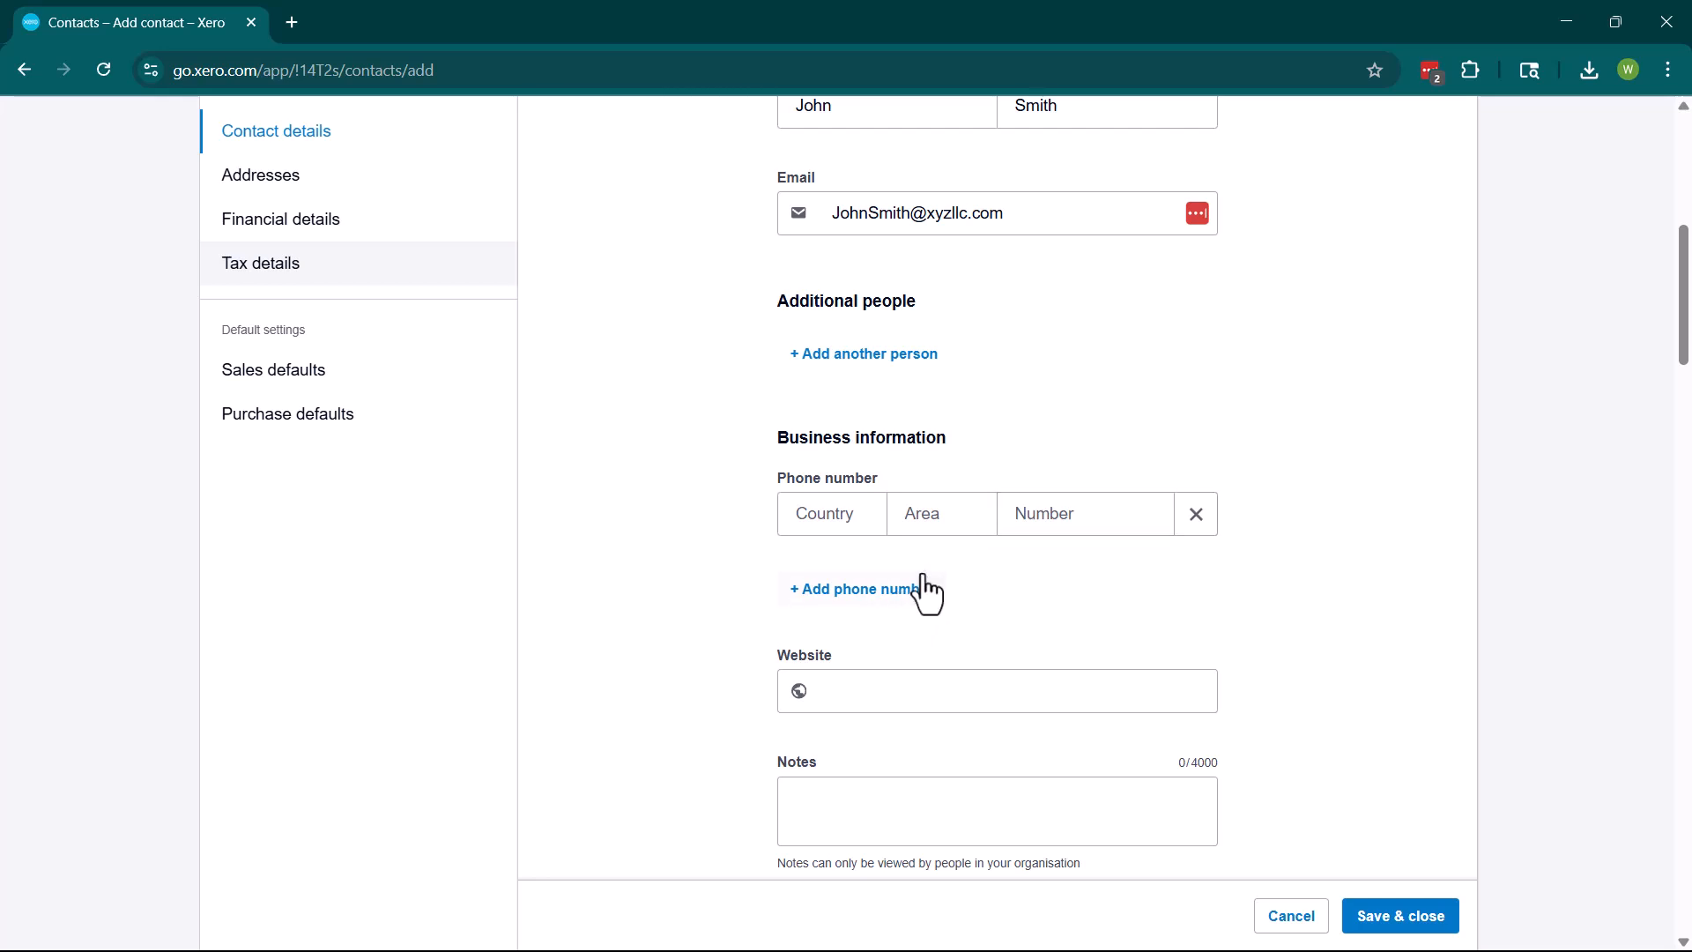
scroll(972, 582, down, 2)
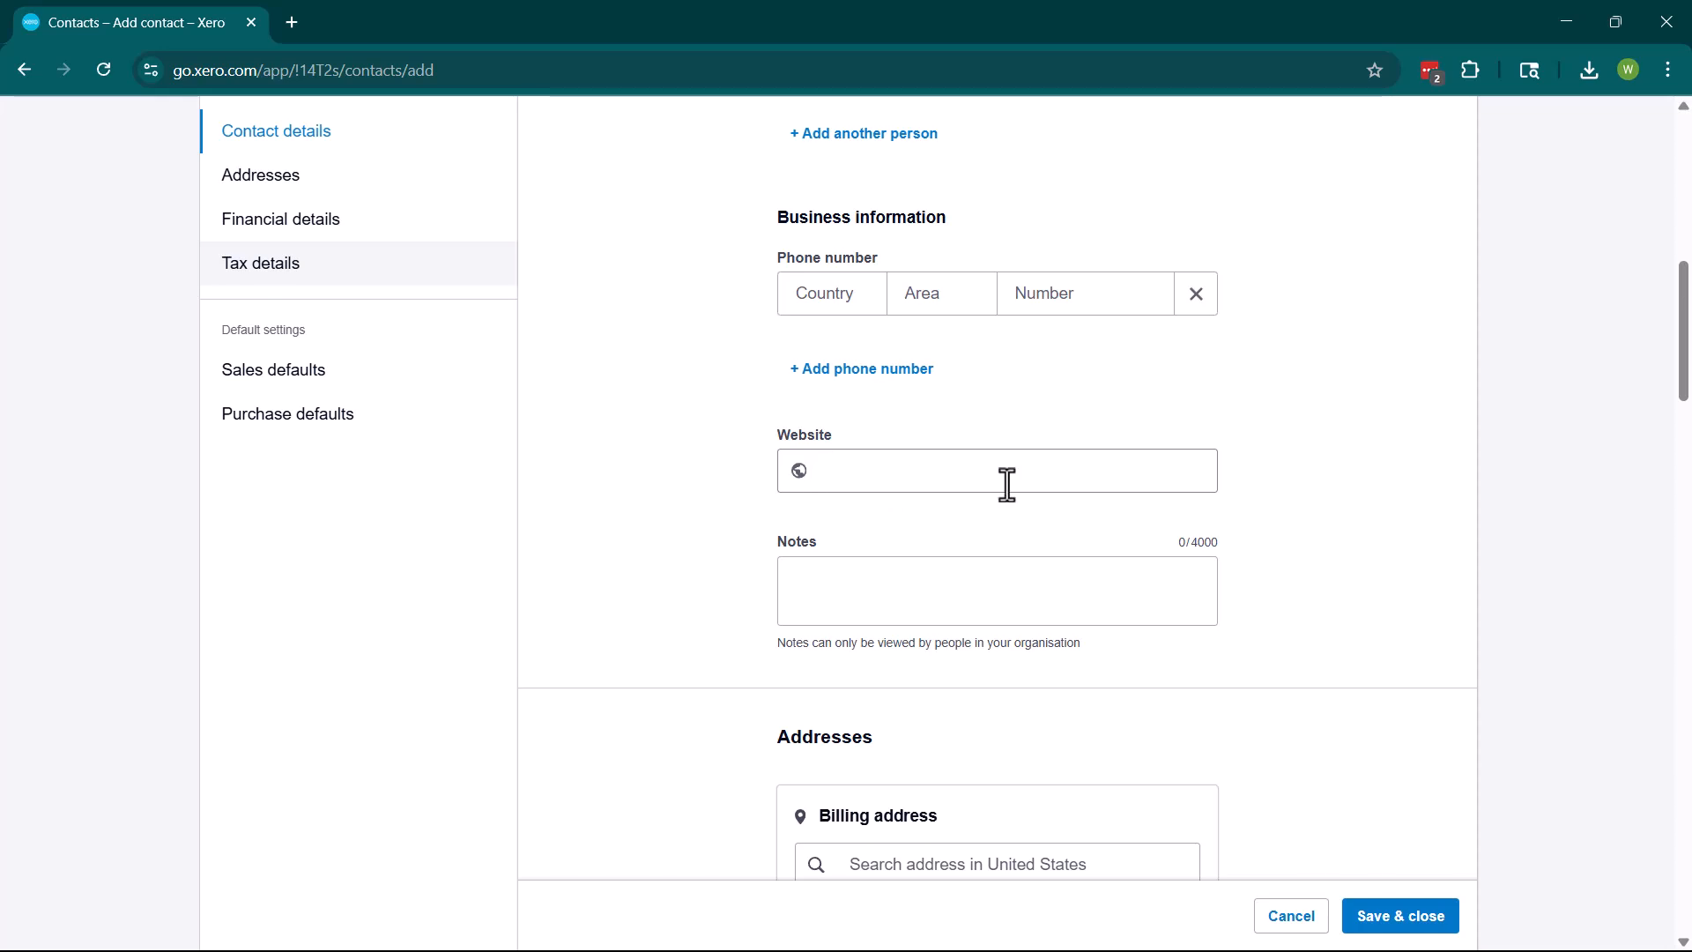
Add the note 'Customer being brought on to purchase screenings, but may be interested in item 564 in the future'.
click(1008, 597)
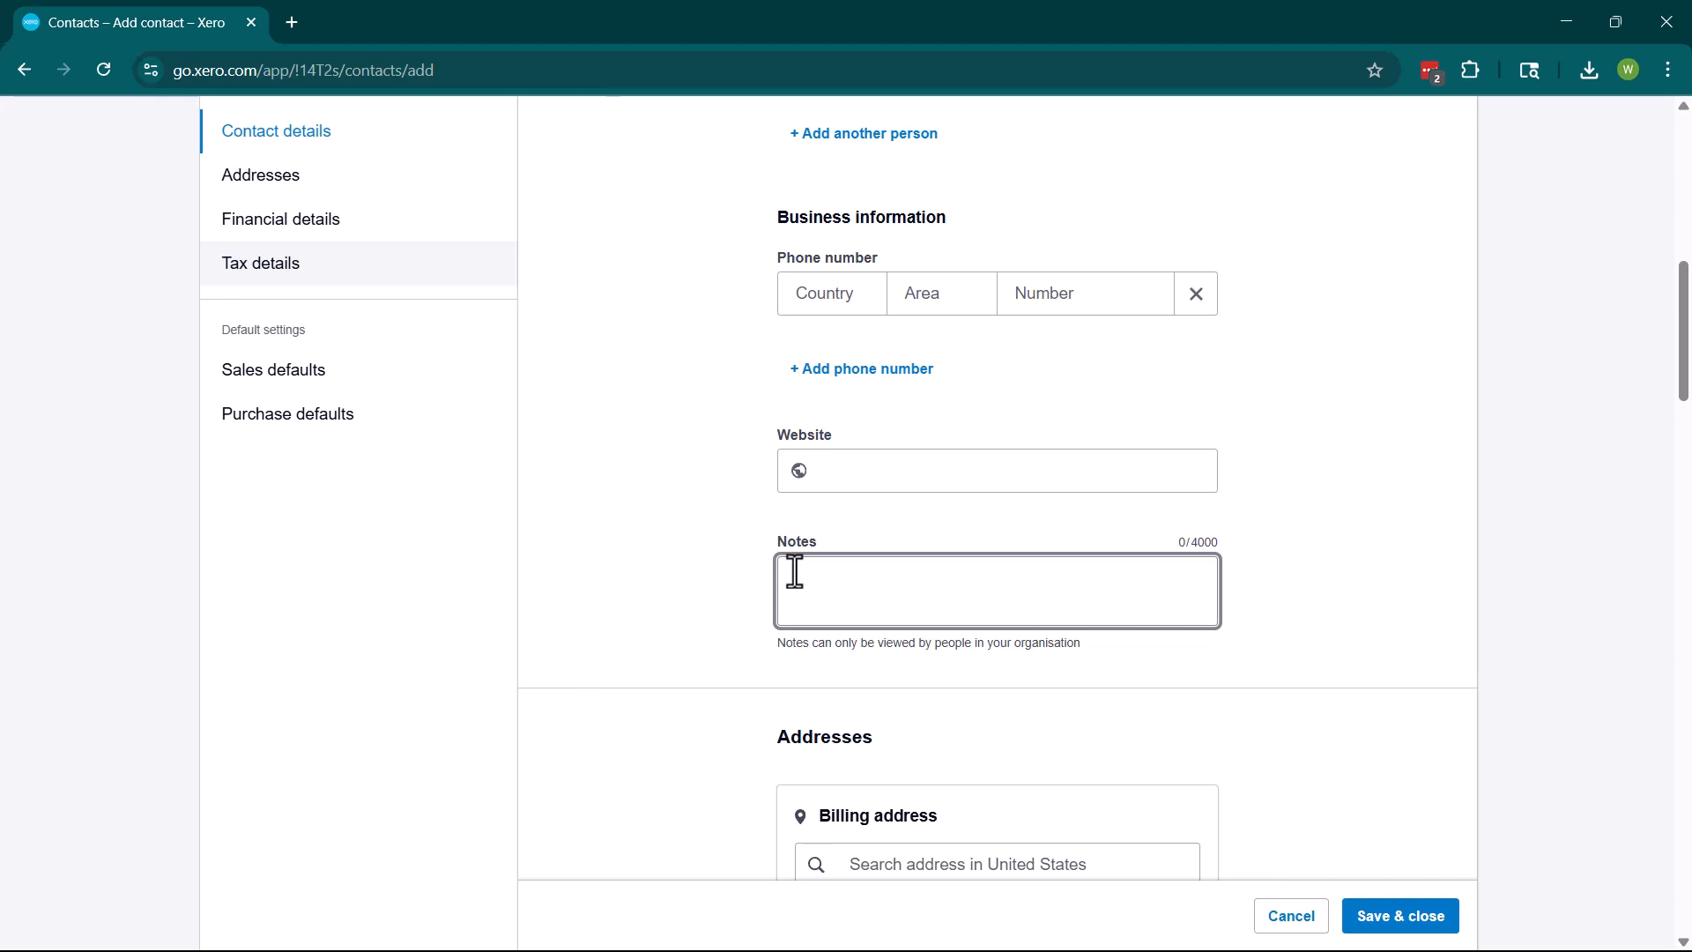
text(Customer being )
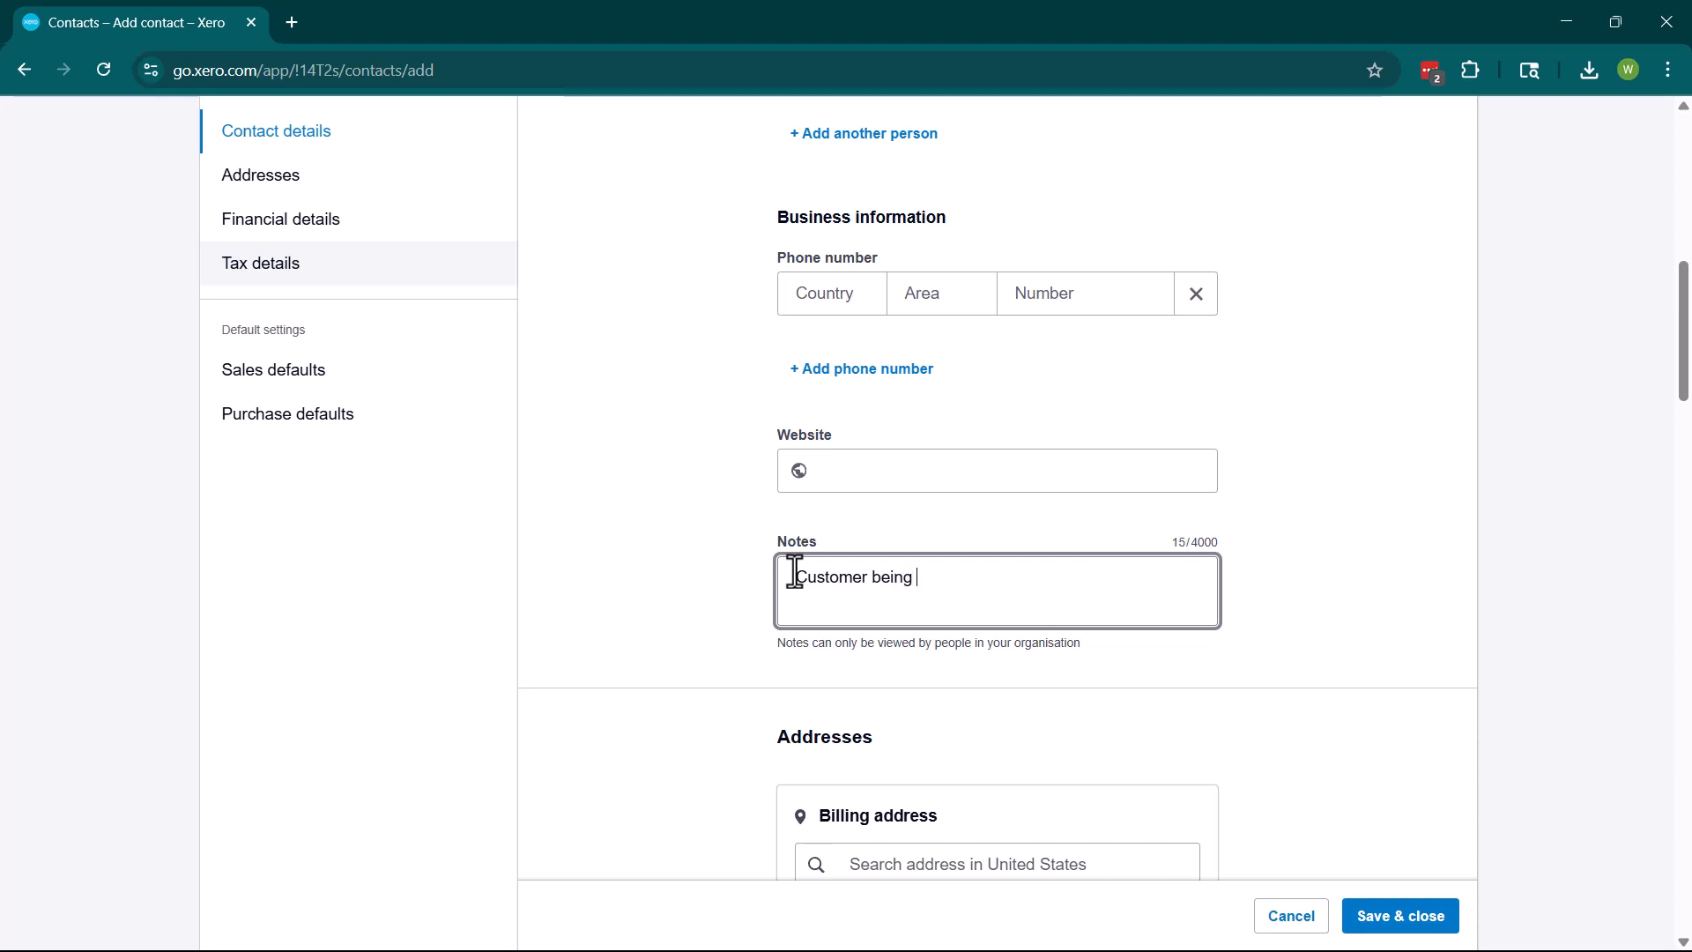
text(brought on to purc)
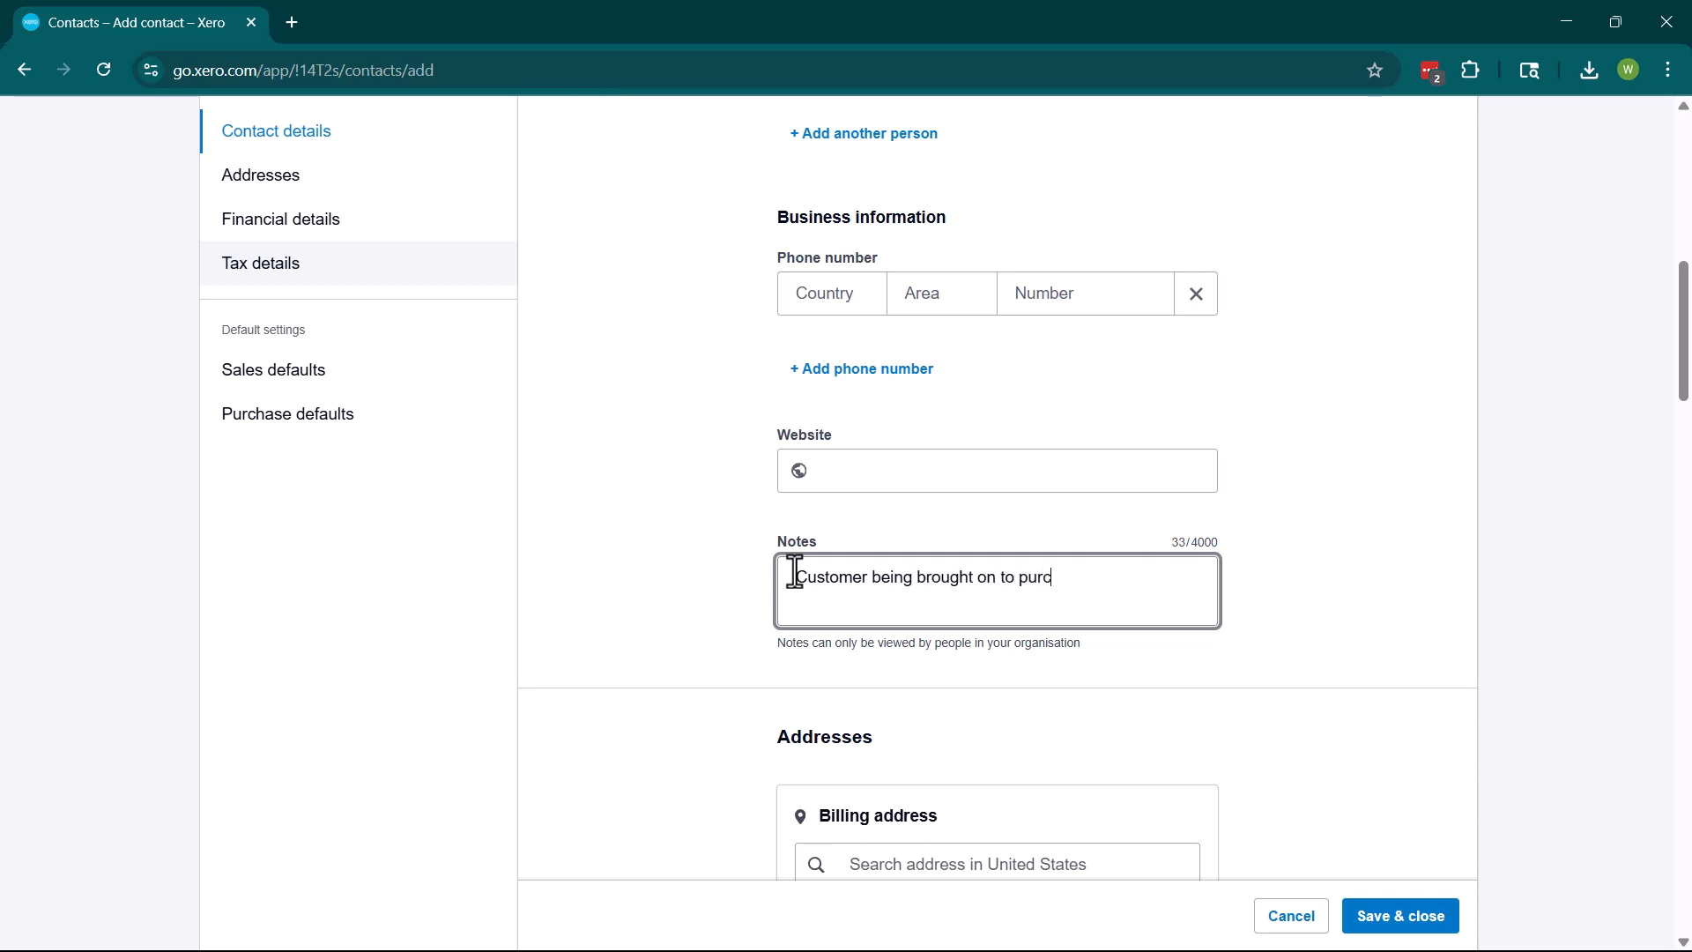
text(hase screenings, but may be interes)
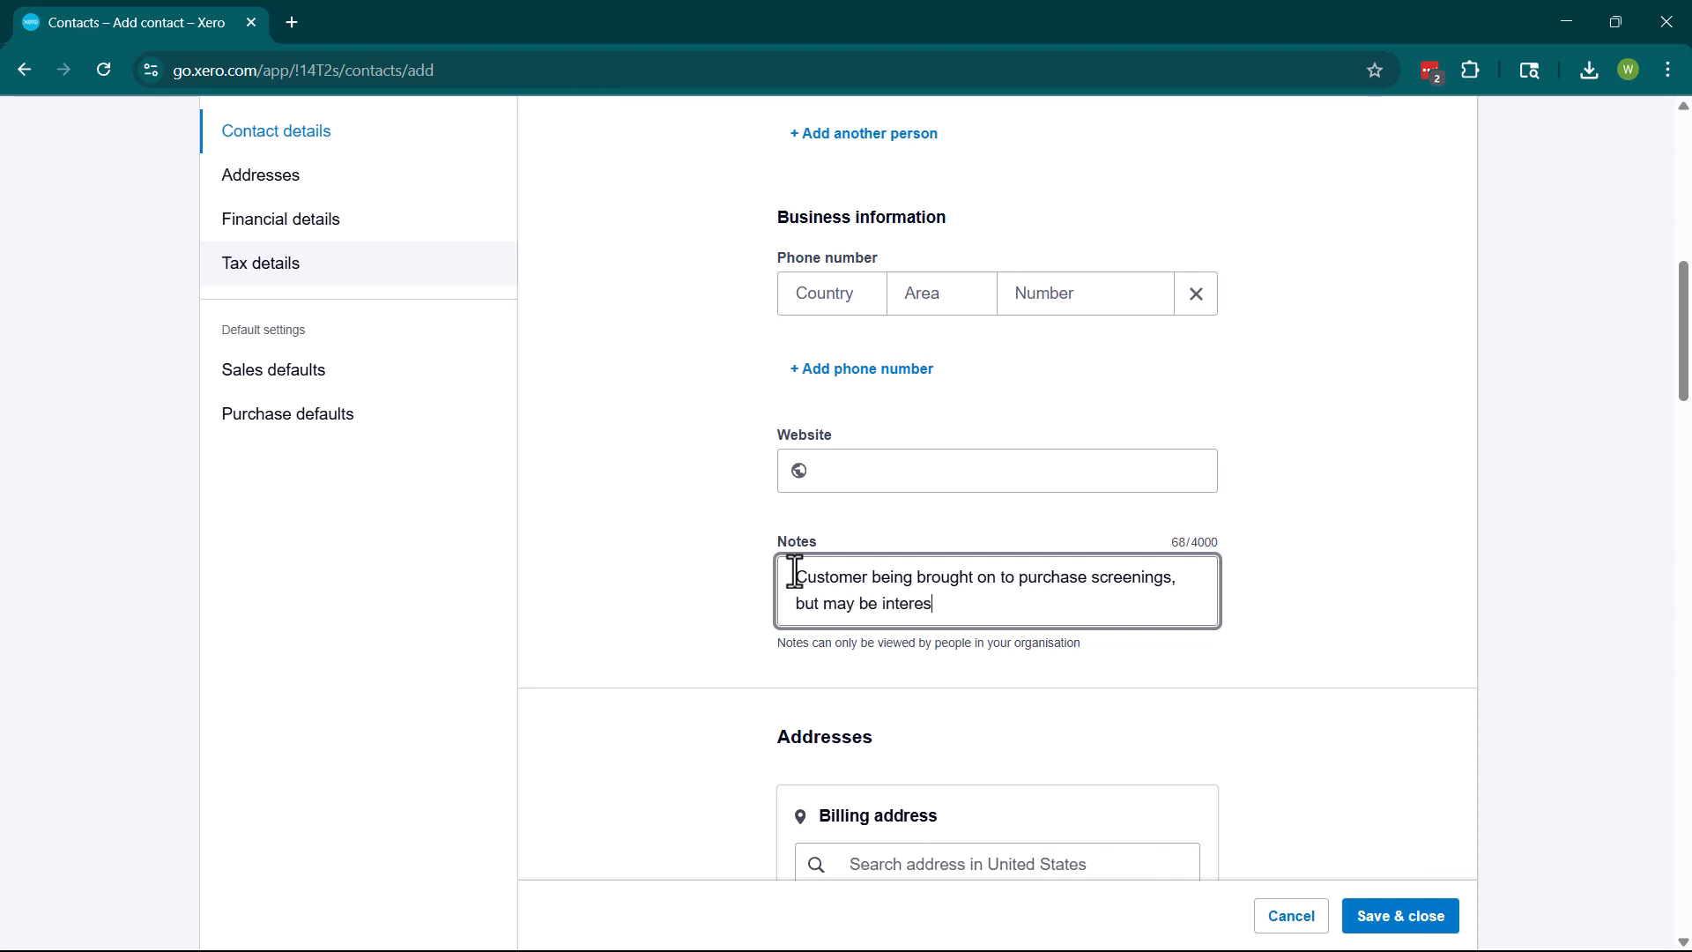
text(ted in item 564 in the future)
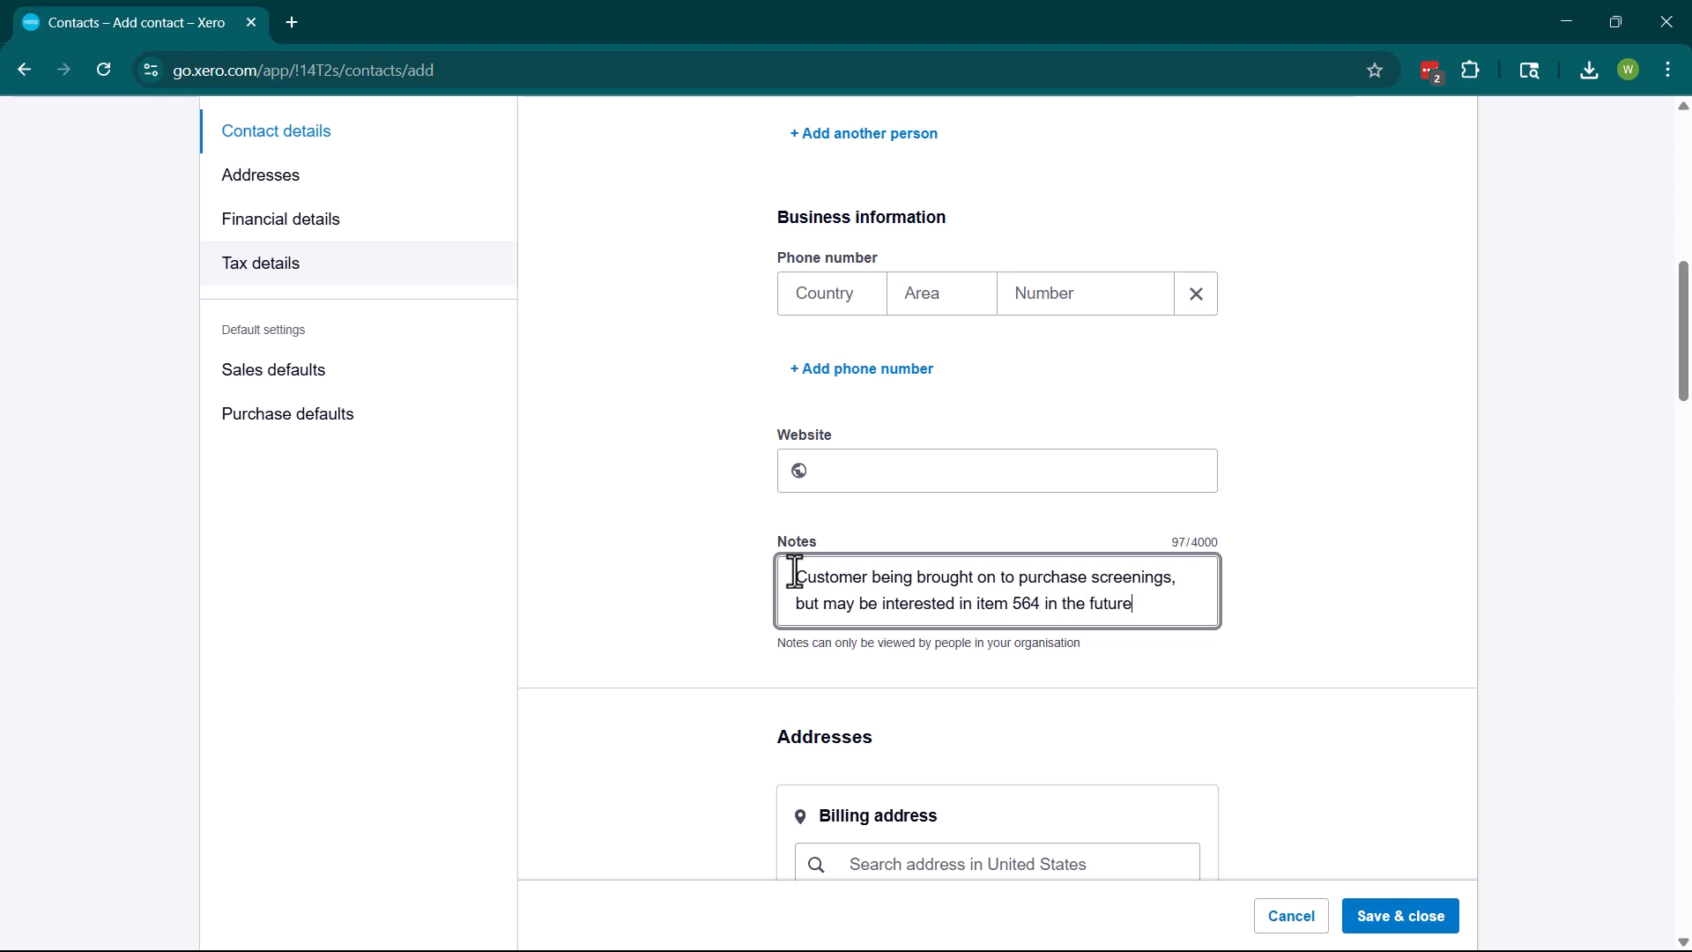
click(1264, 505)
Look up the customer's street address as billing address and reuse it for delivery.
scroll(1239, 504, down, 3)
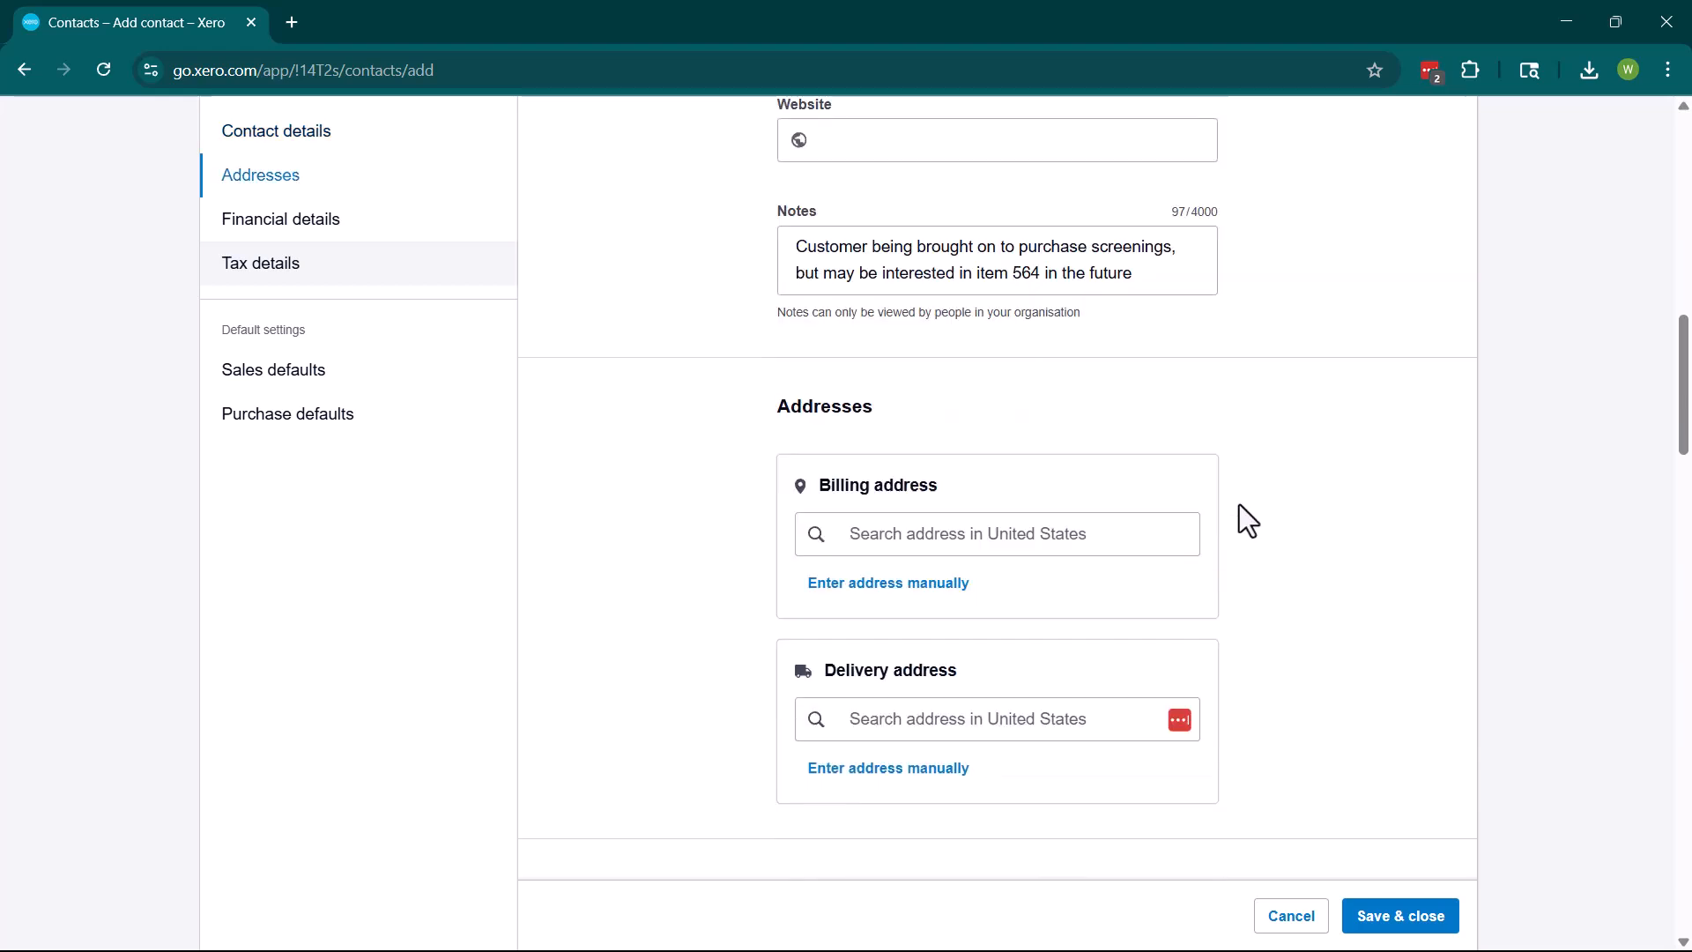
click(974, 550)
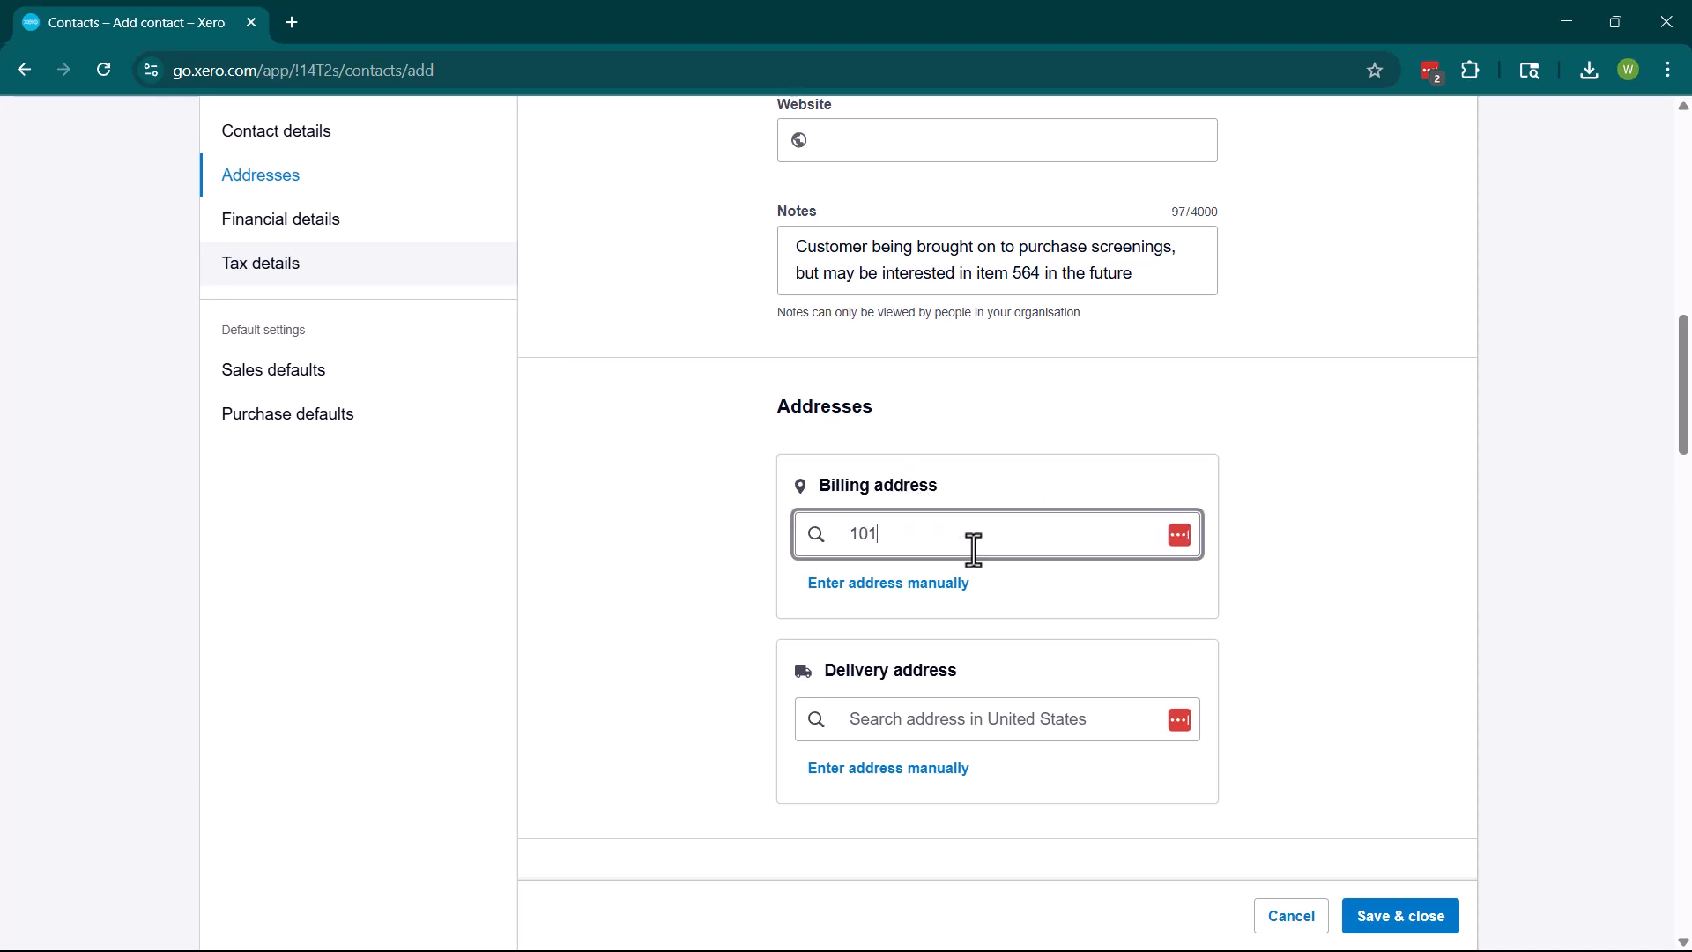
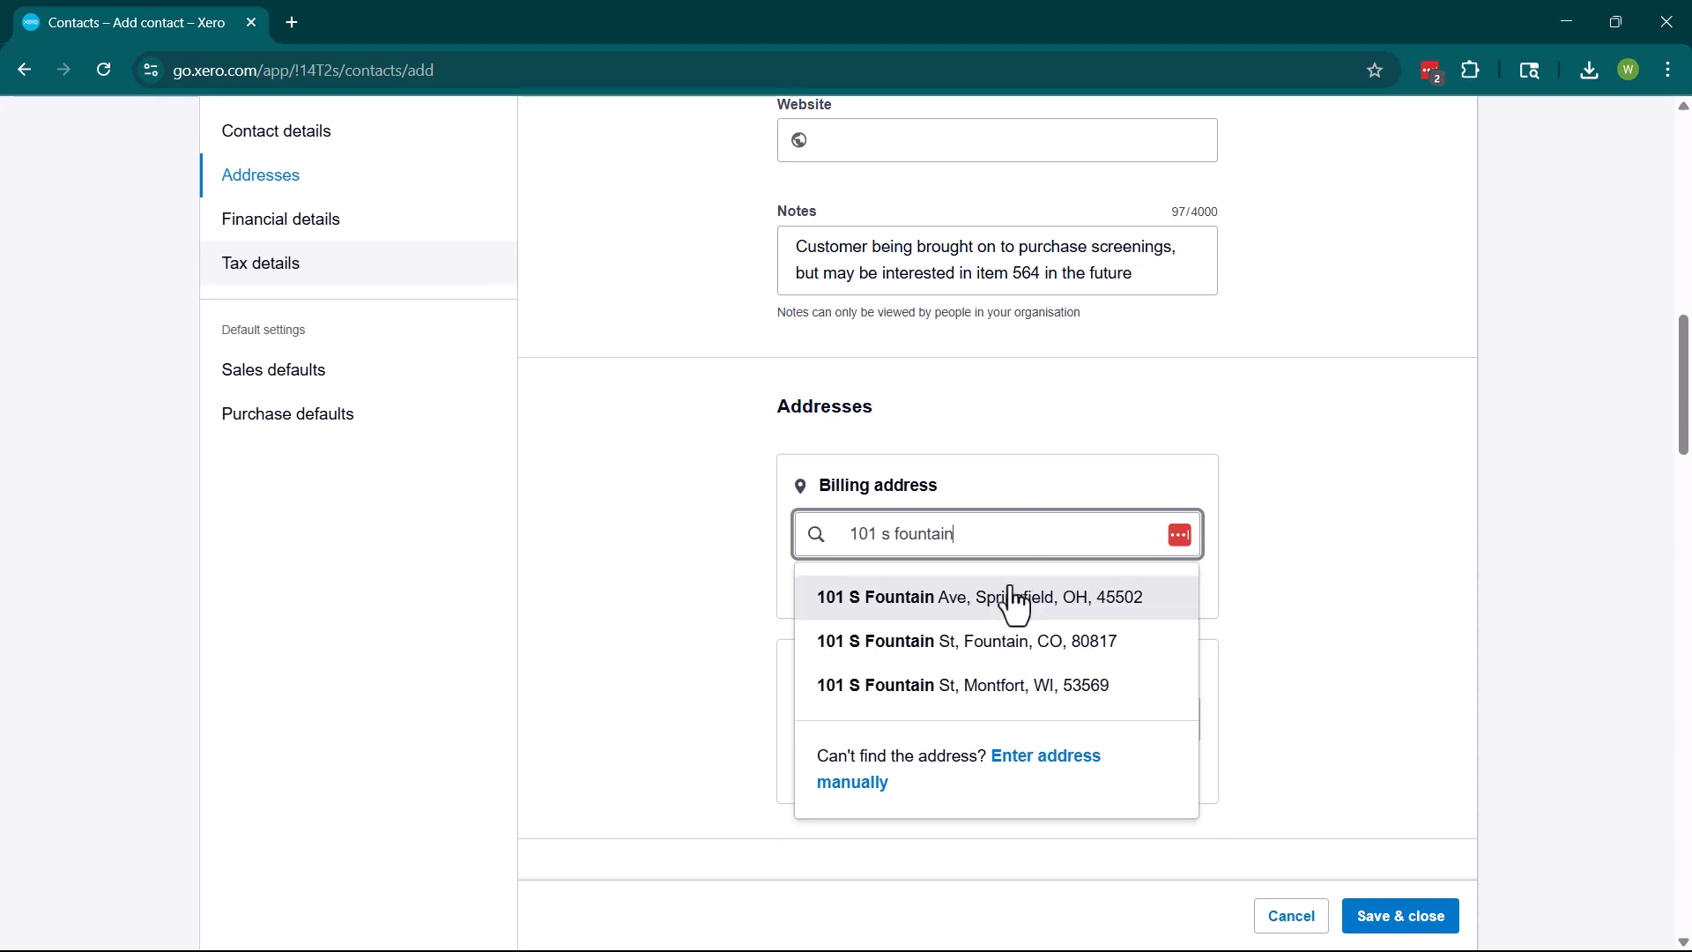
click(1007, 599)
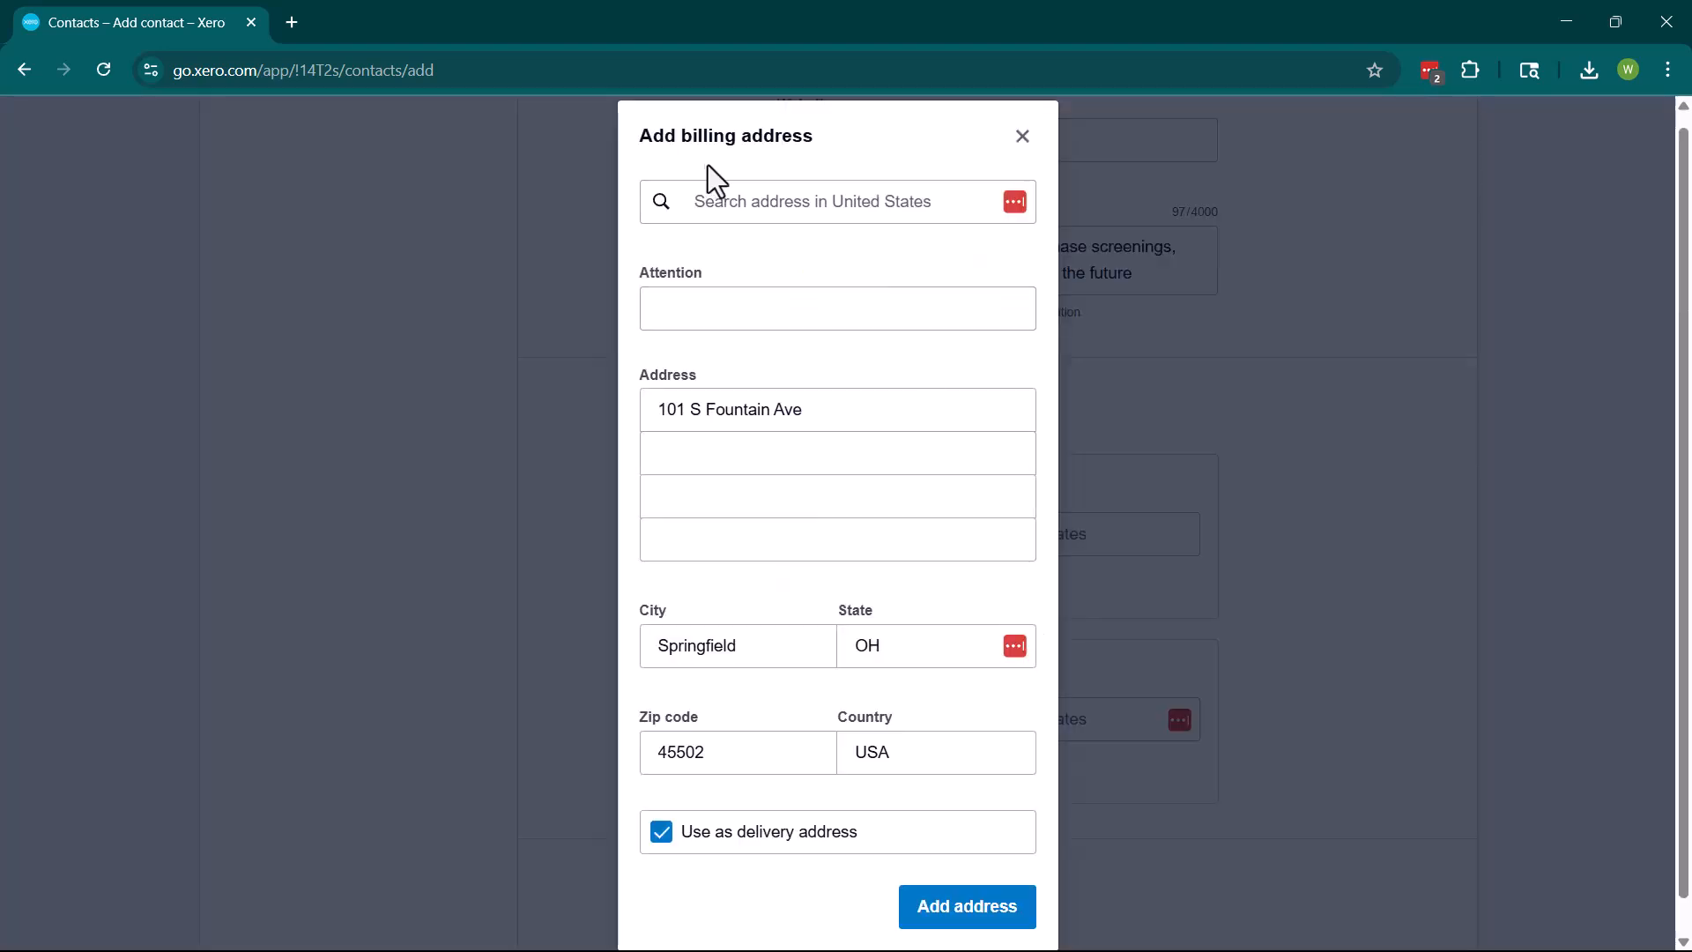
click(782, 307)
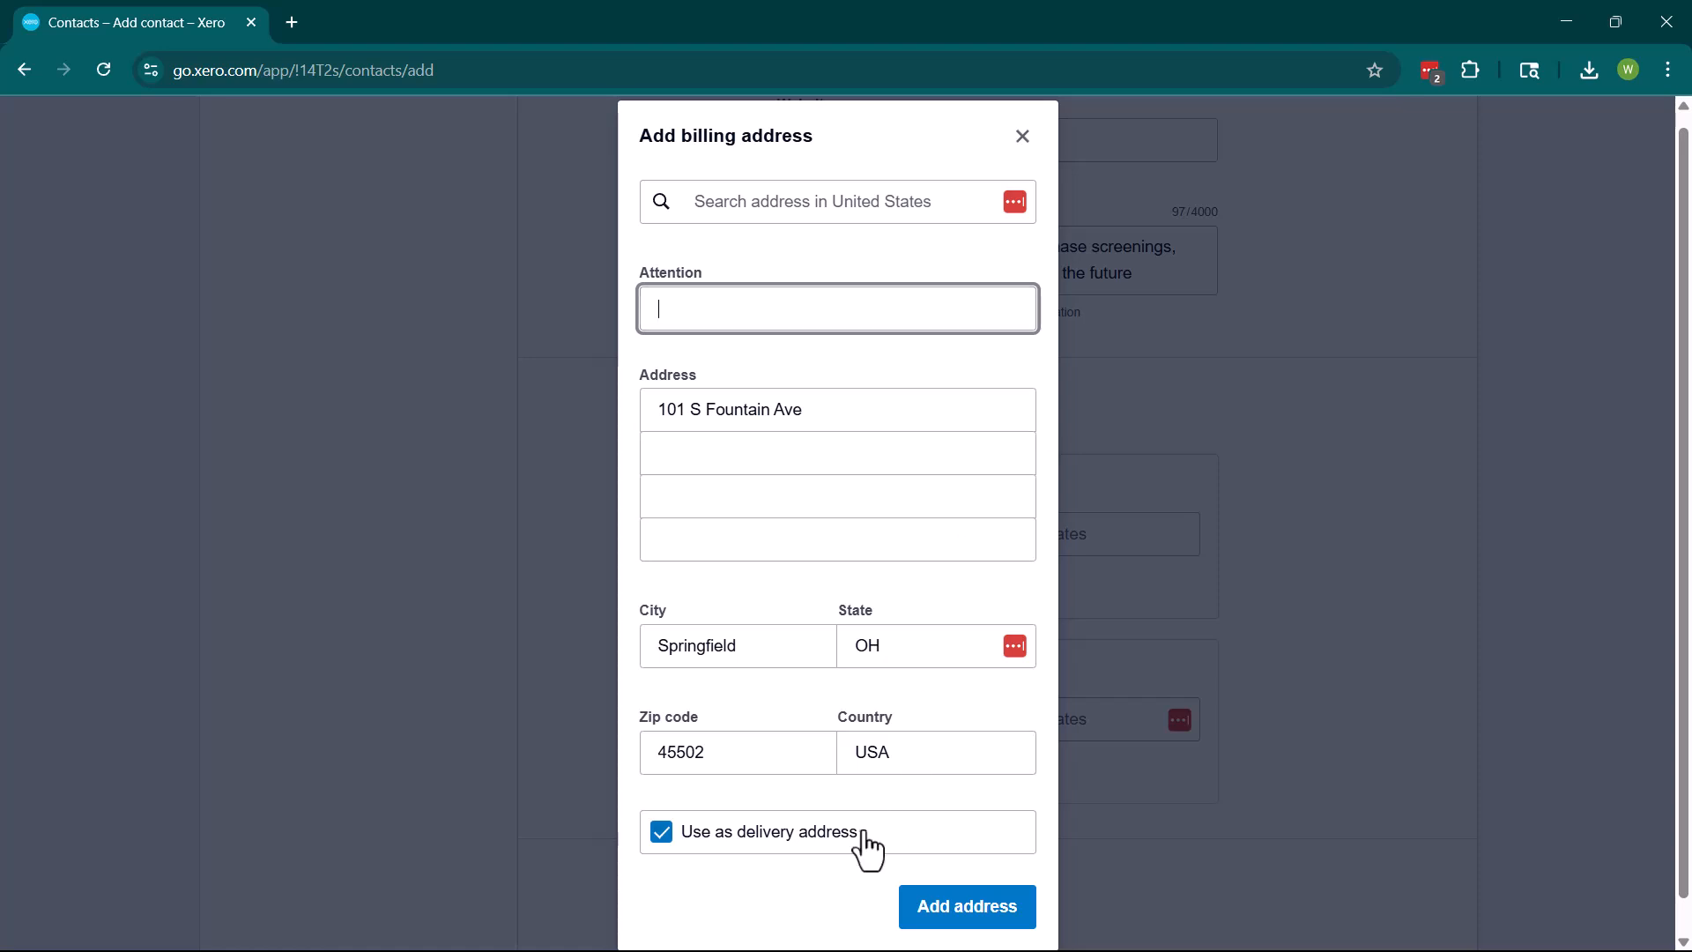
click(989, 911)
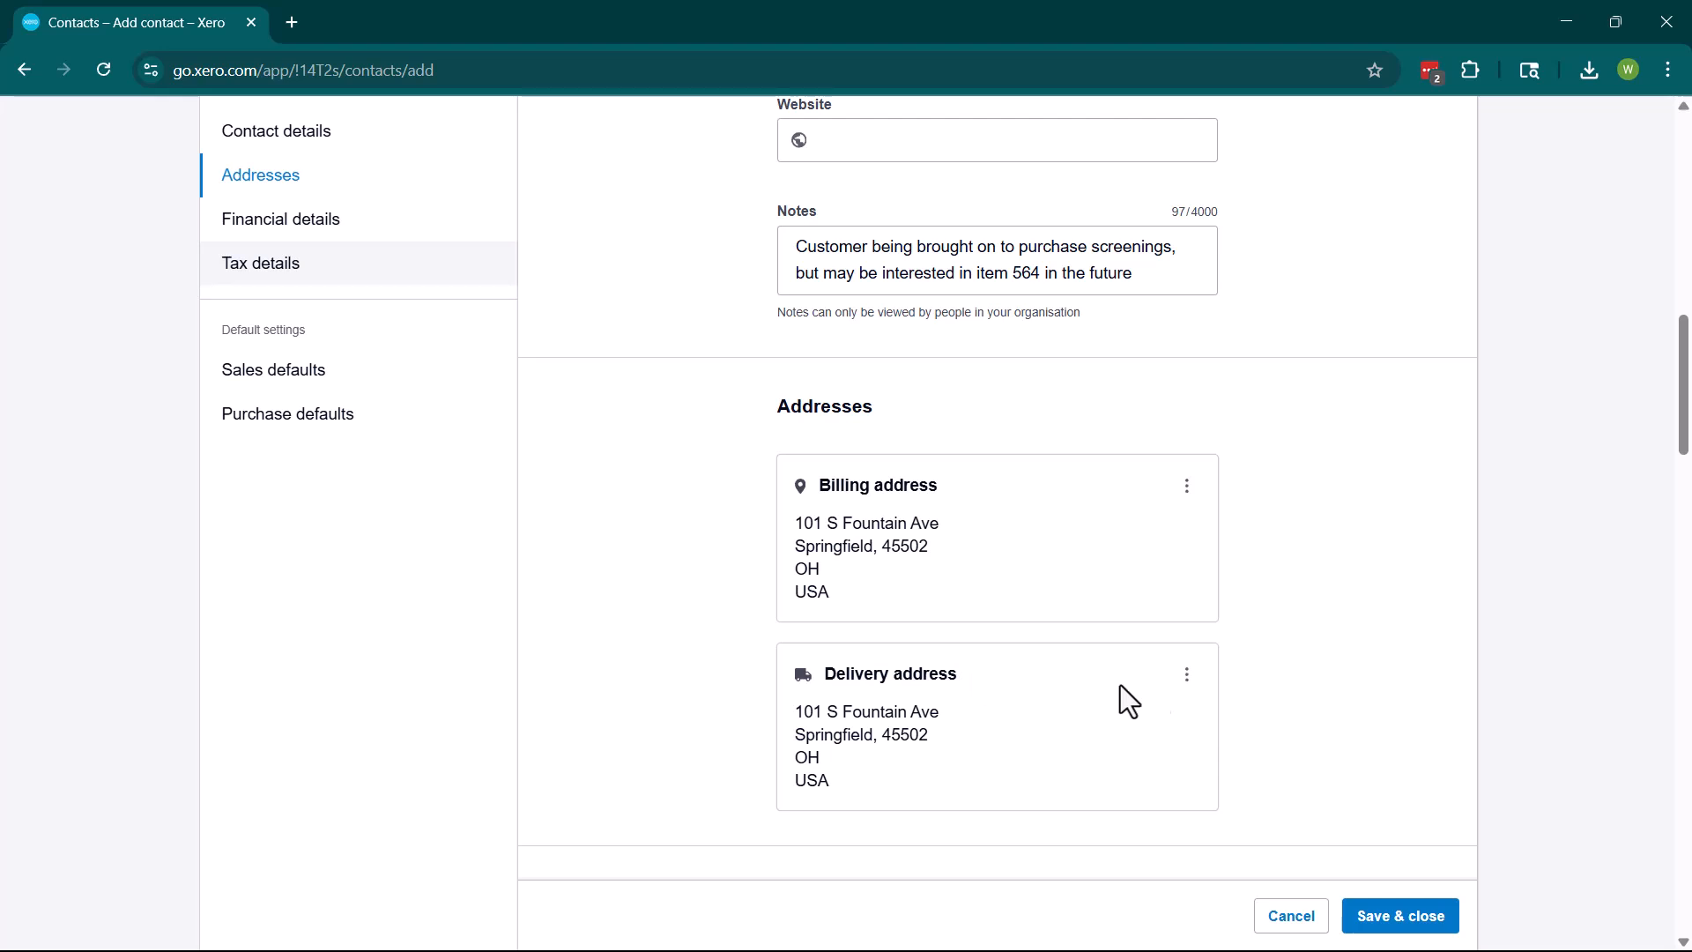
scroll(1109, 686, down, 5)
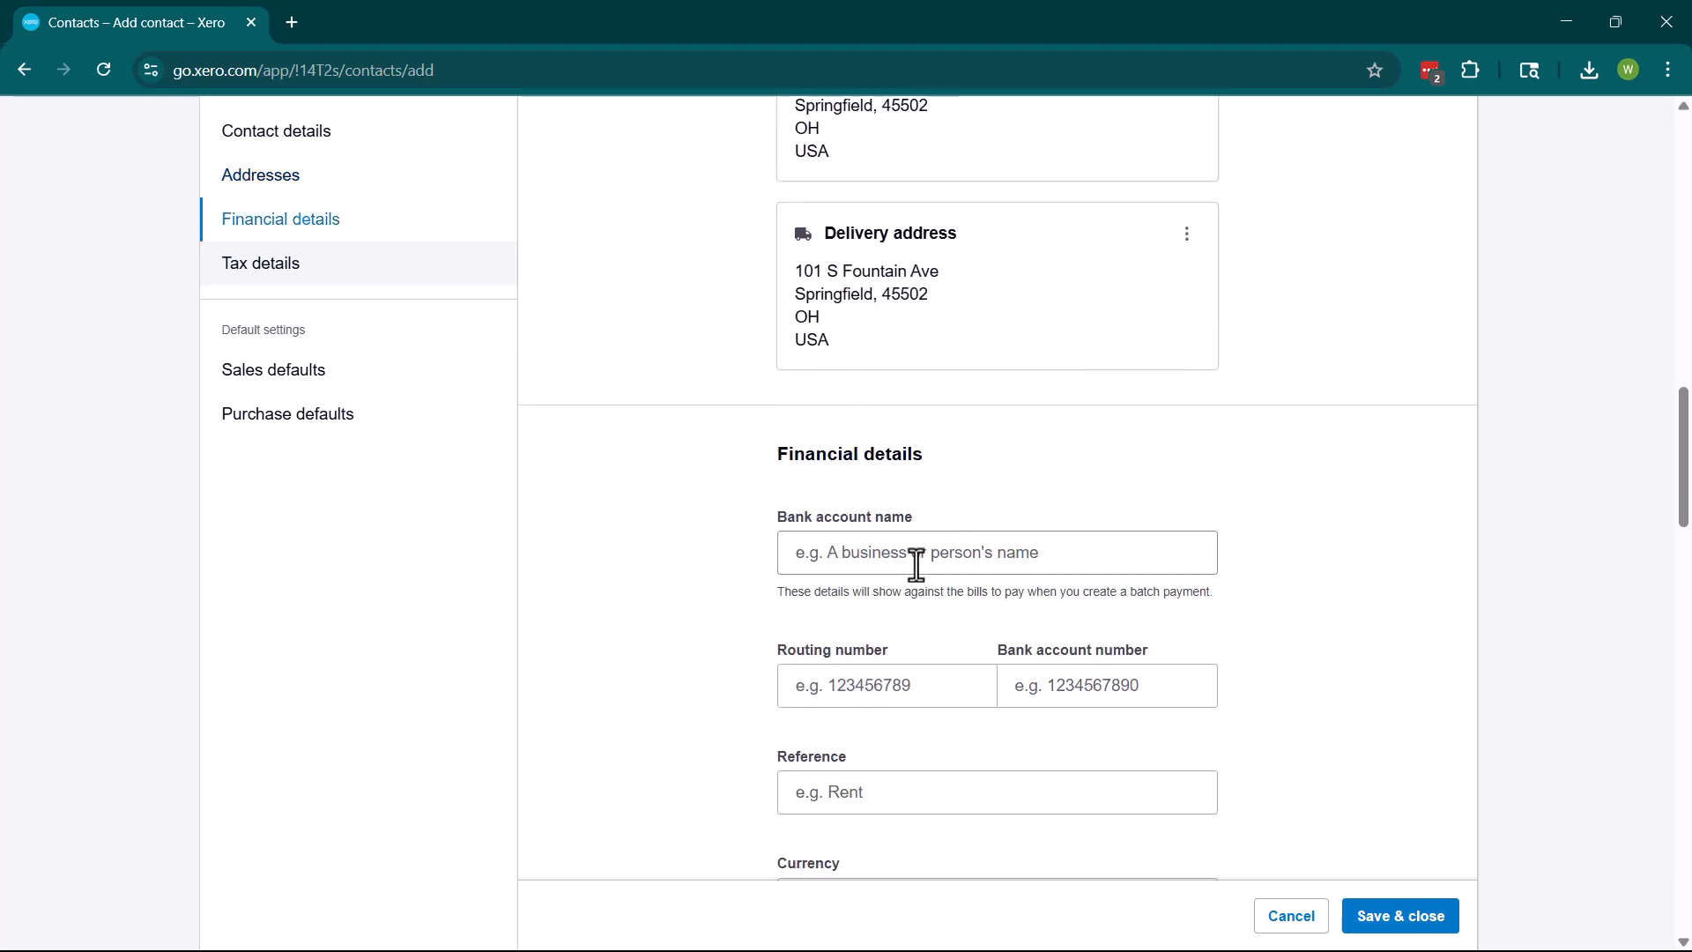
click(917, 564)
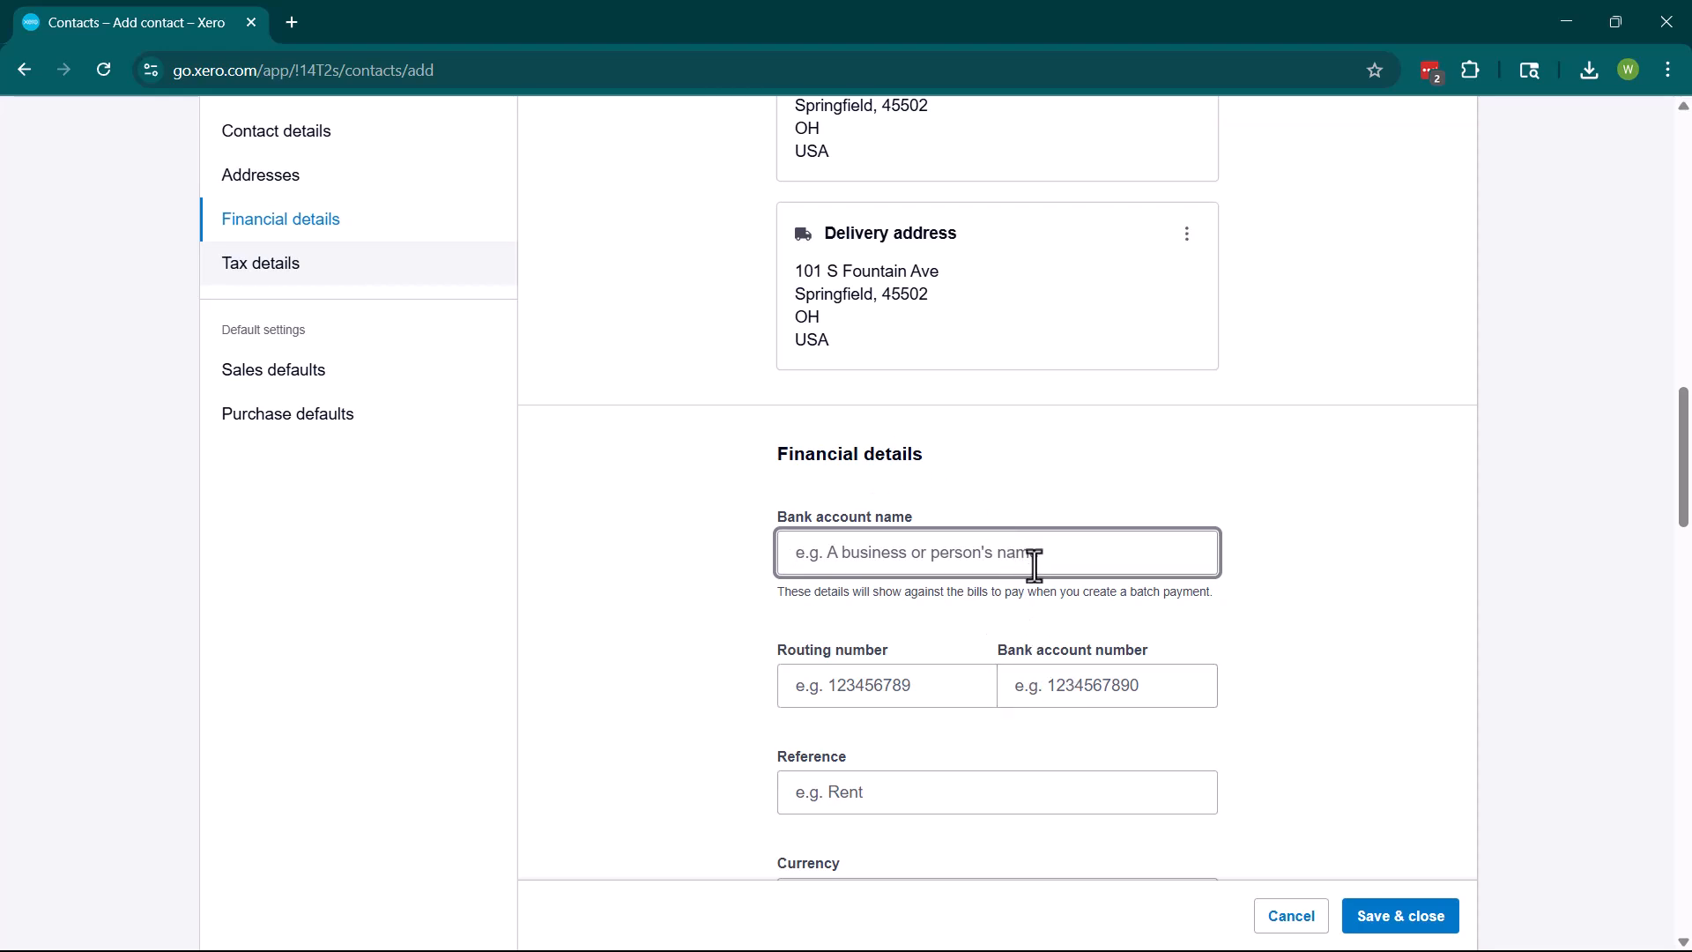
scroll(1034, 558, down, 1)
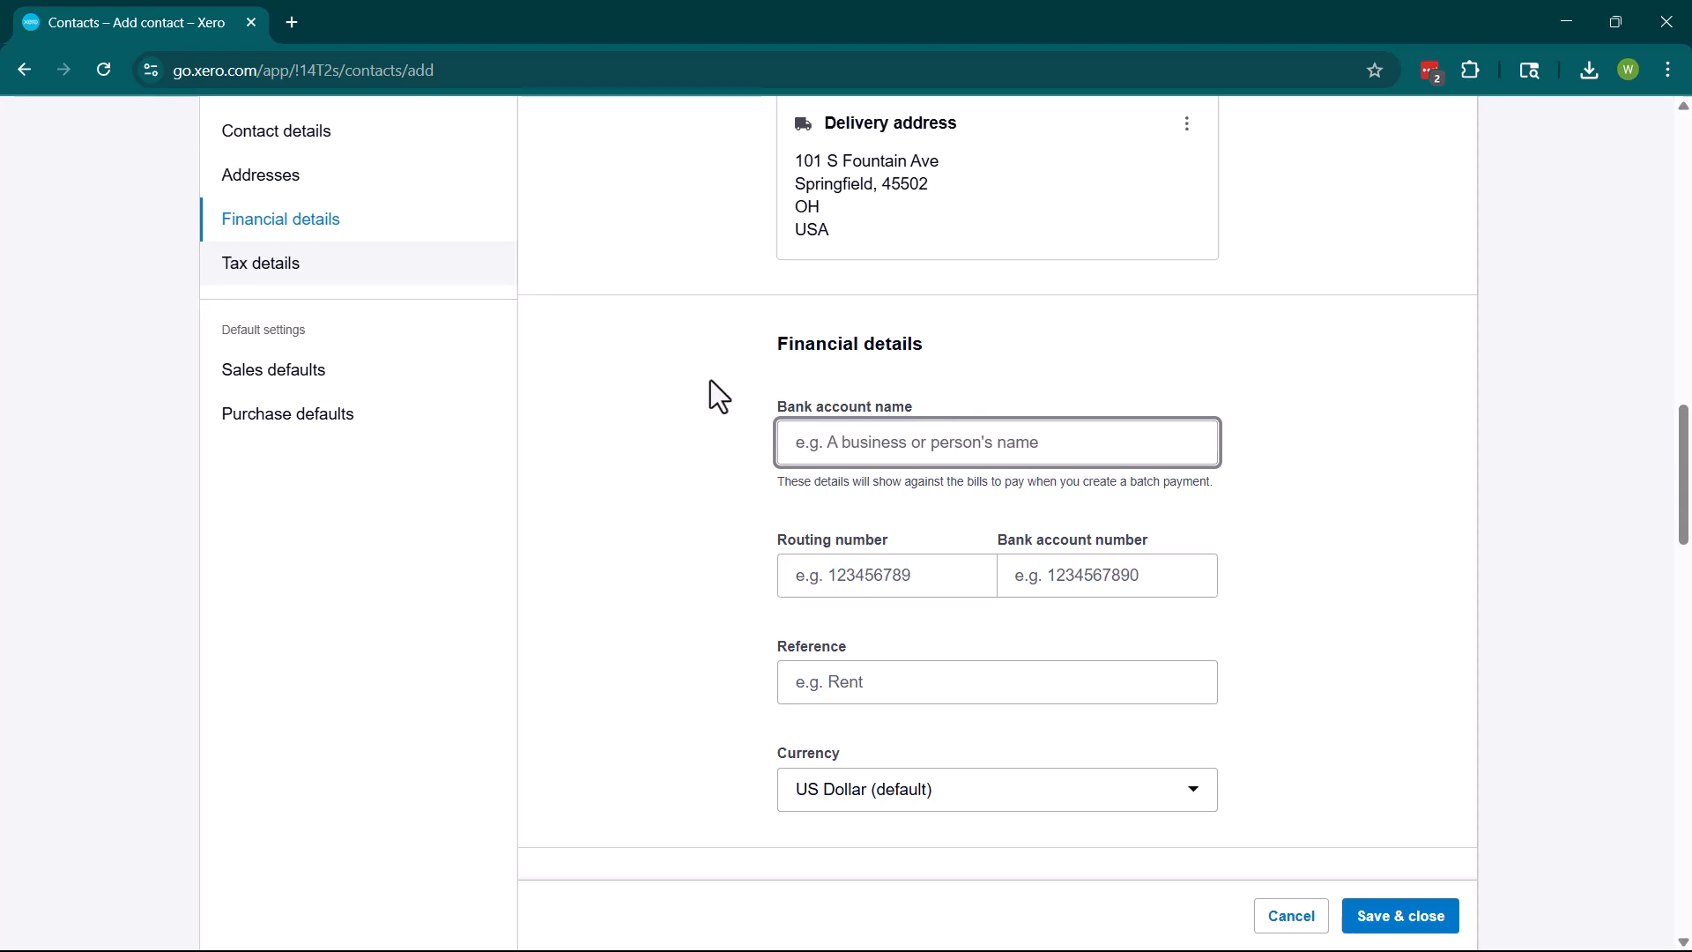
scroll(710, 379, down, 5)
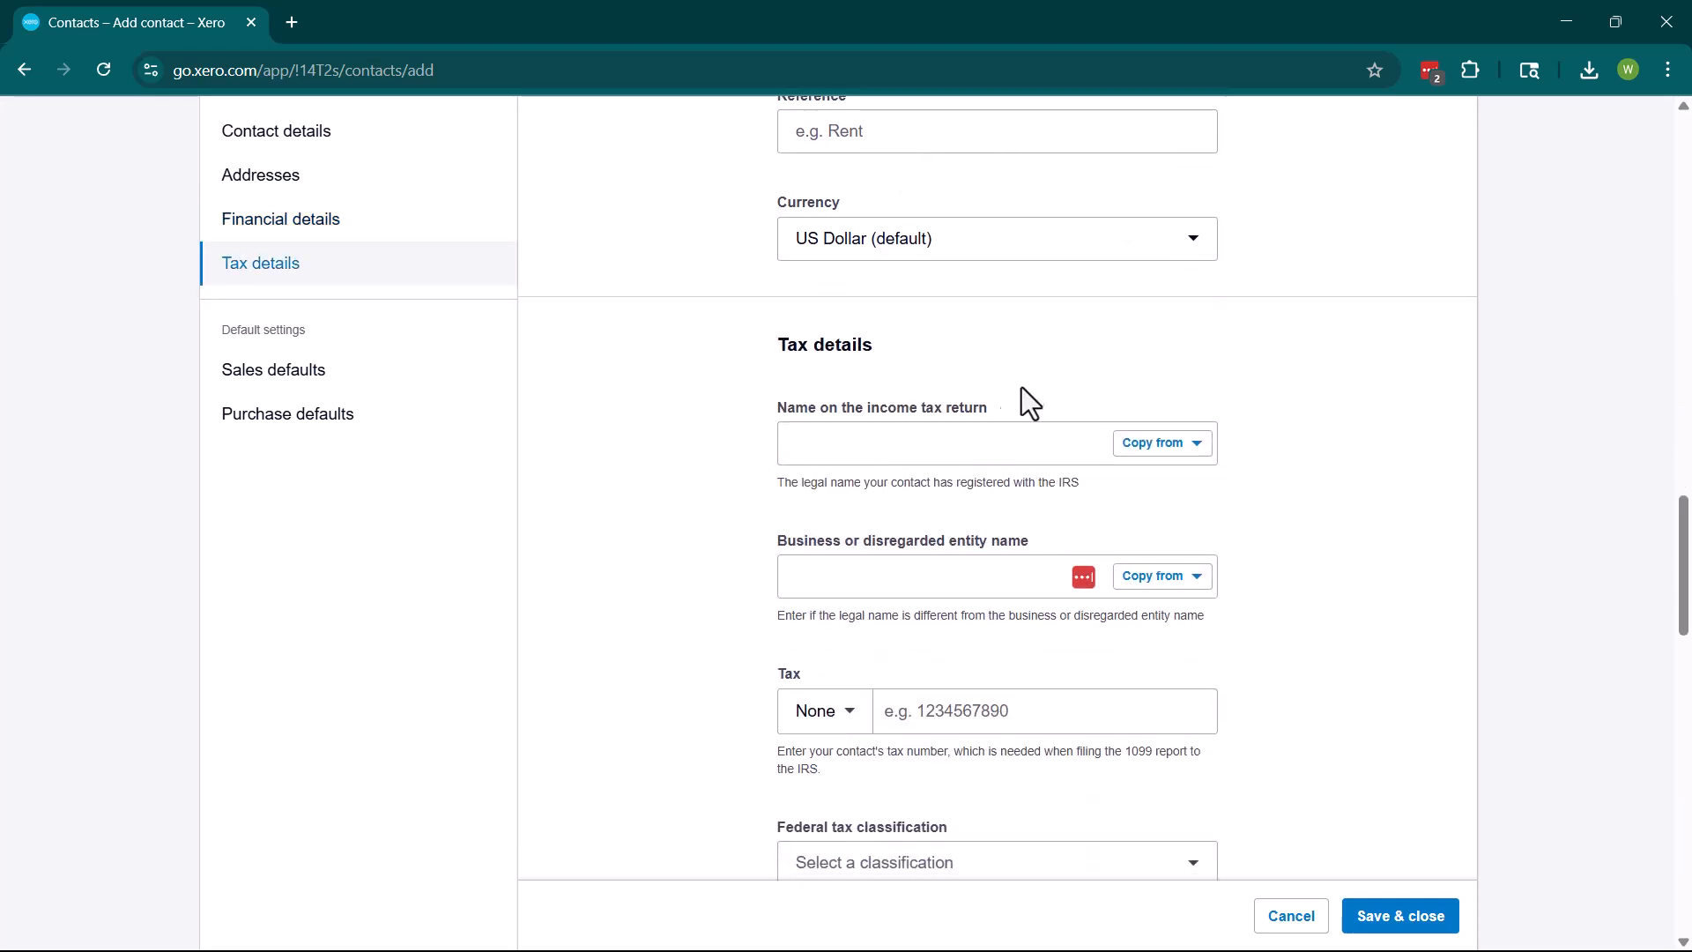
scroll(784, 351, down, 3)
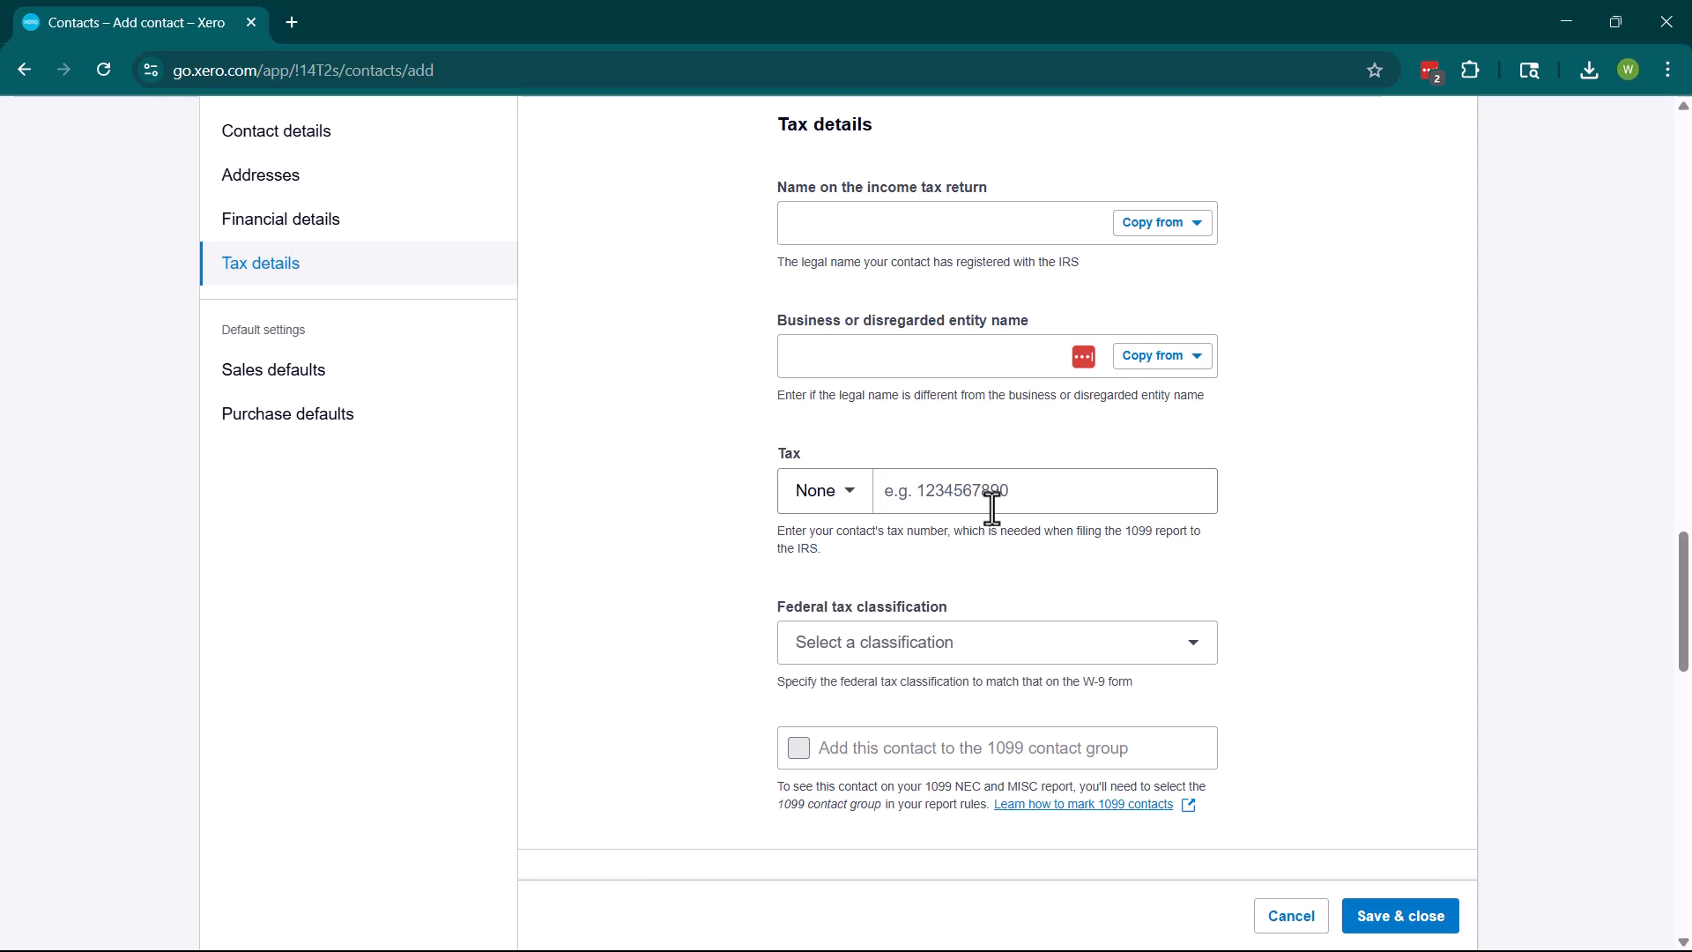
scroll(991, 509, down, 1)
scroll(996, 508, down, 5)
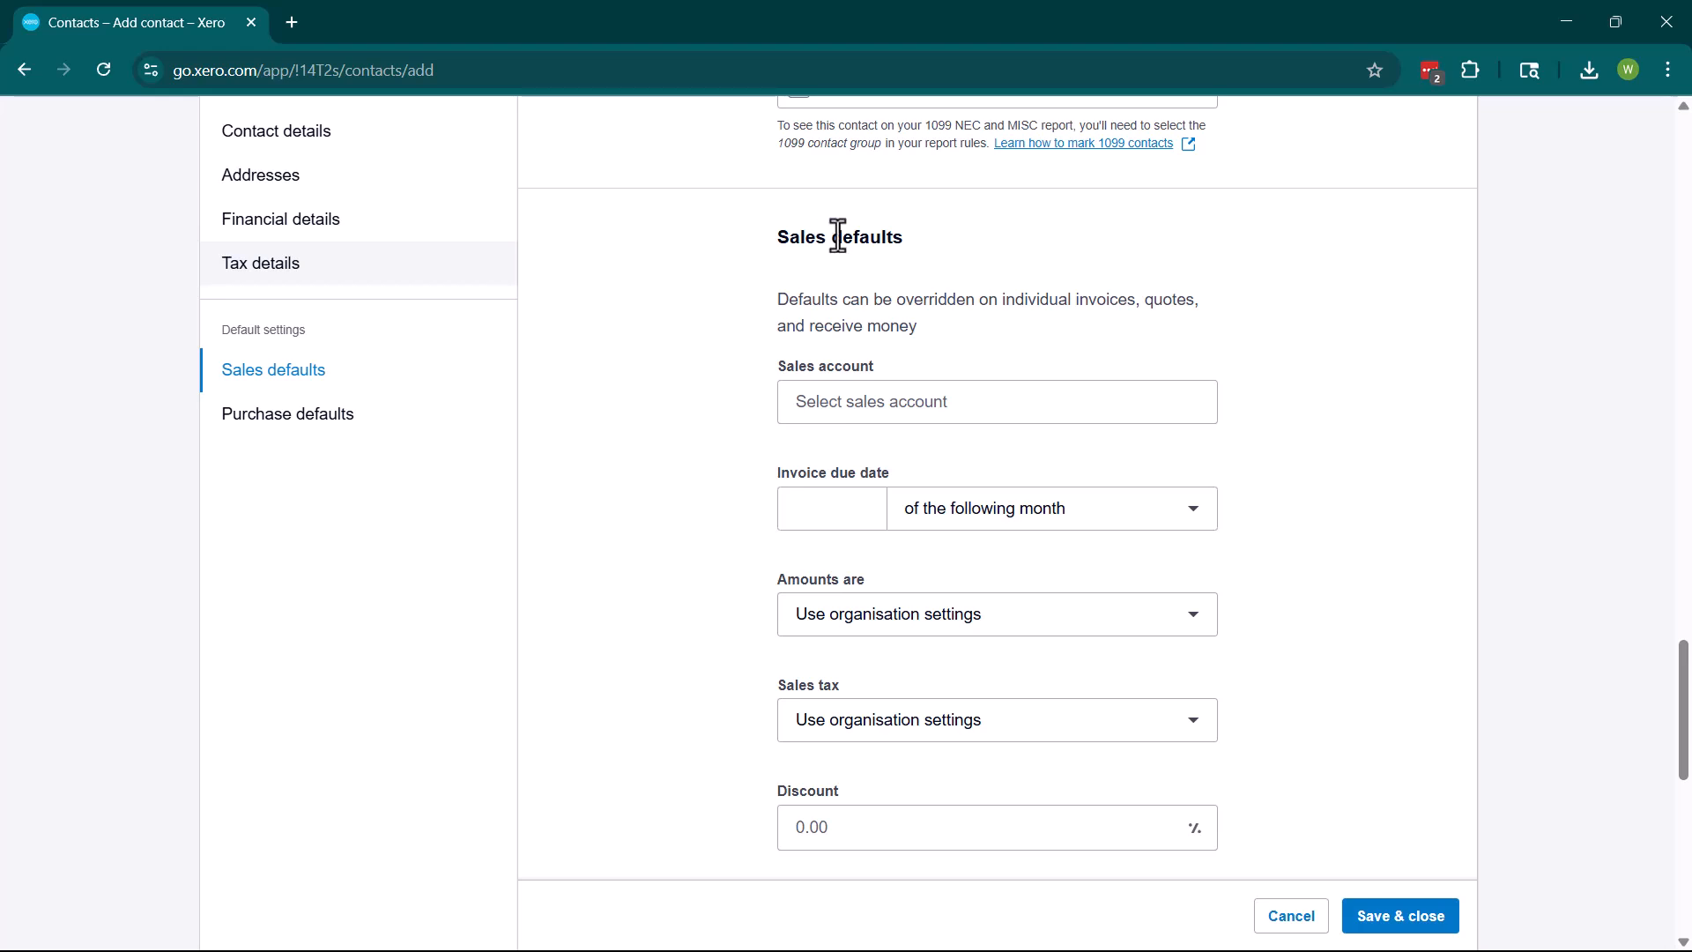
Set sales account 400 - Sales and invoices due 10 day(s) after the invoice date.
scroll(842, 265, down, 1)
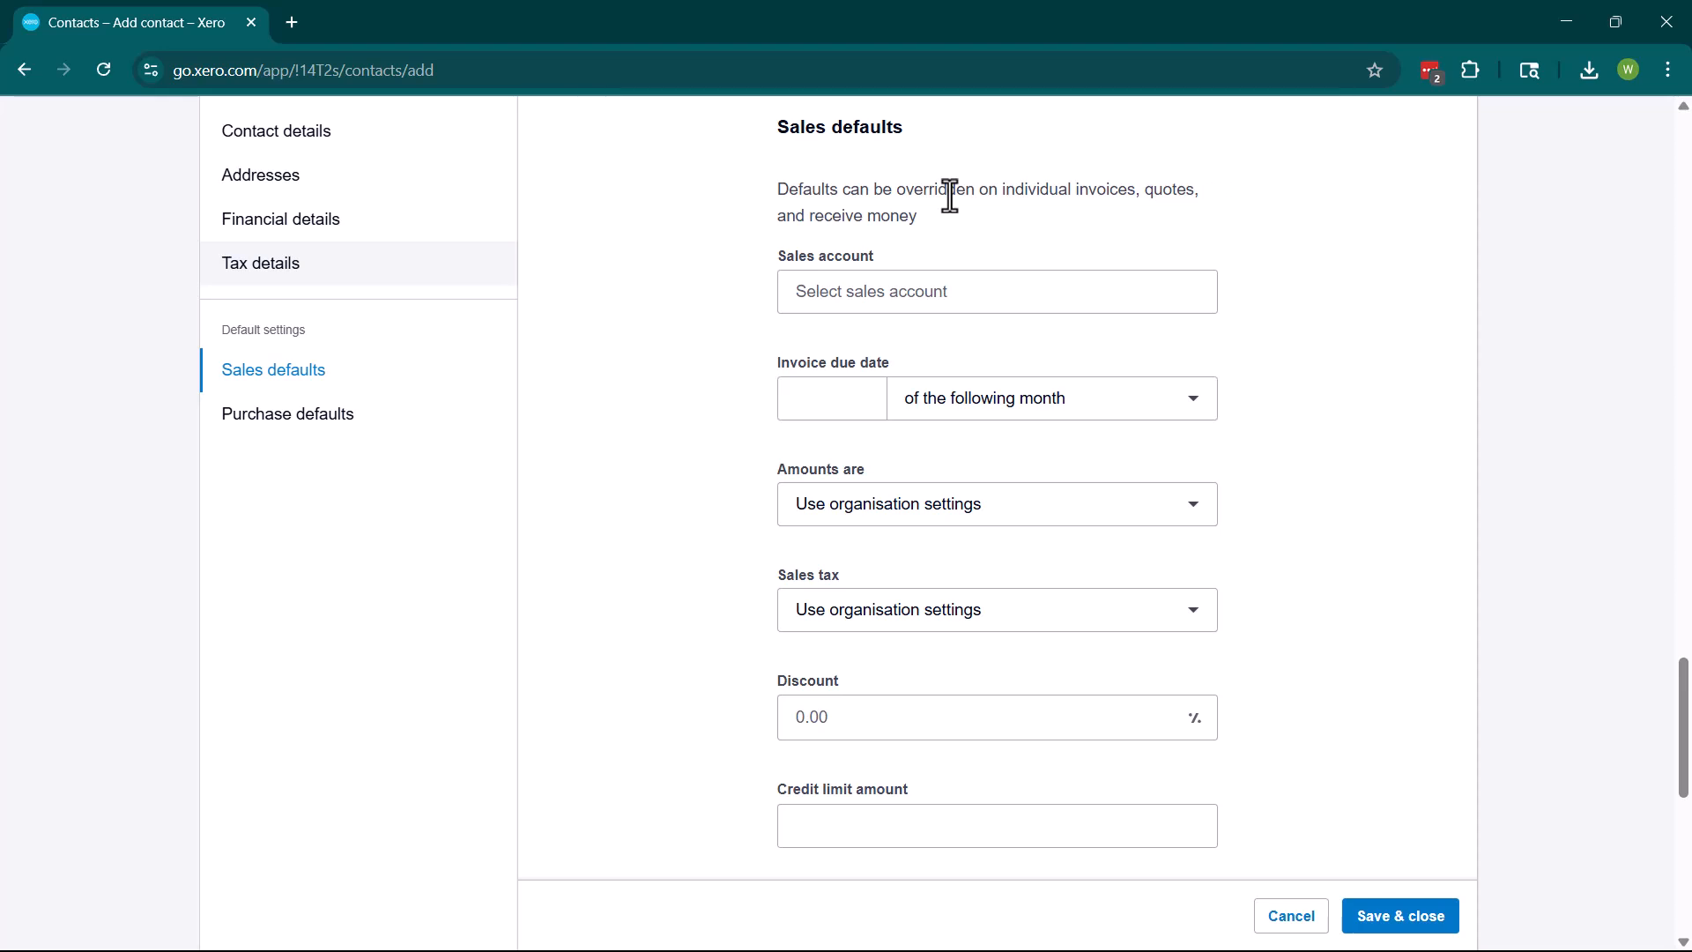
click(1040, 296)
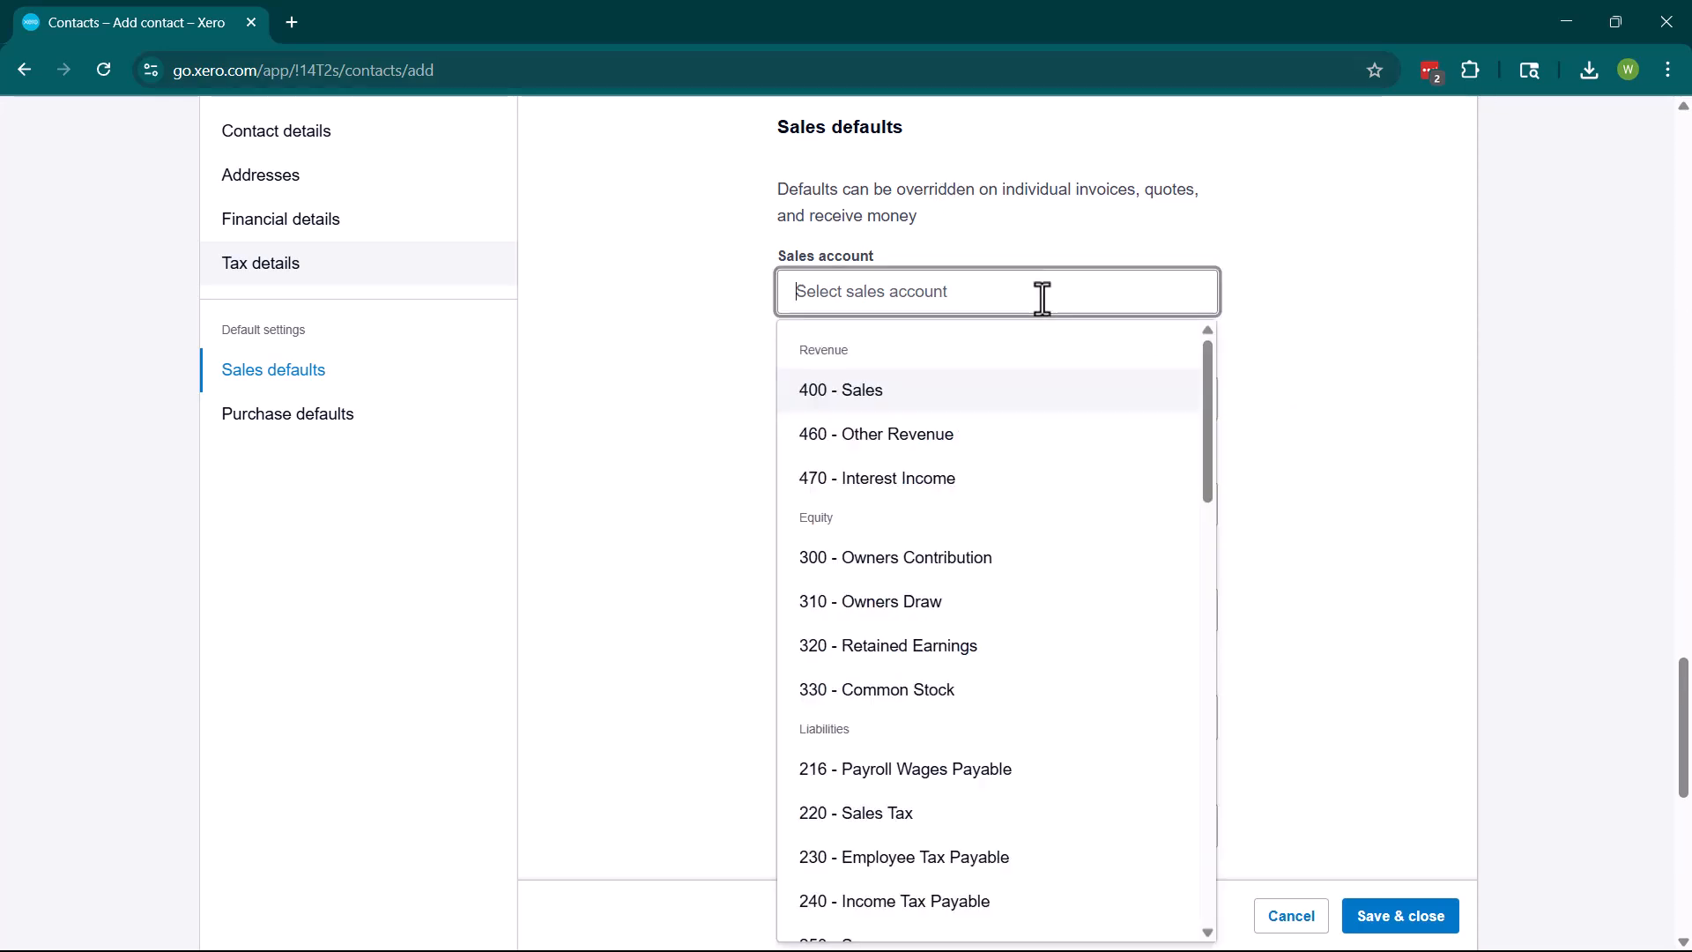
click(828, 404)
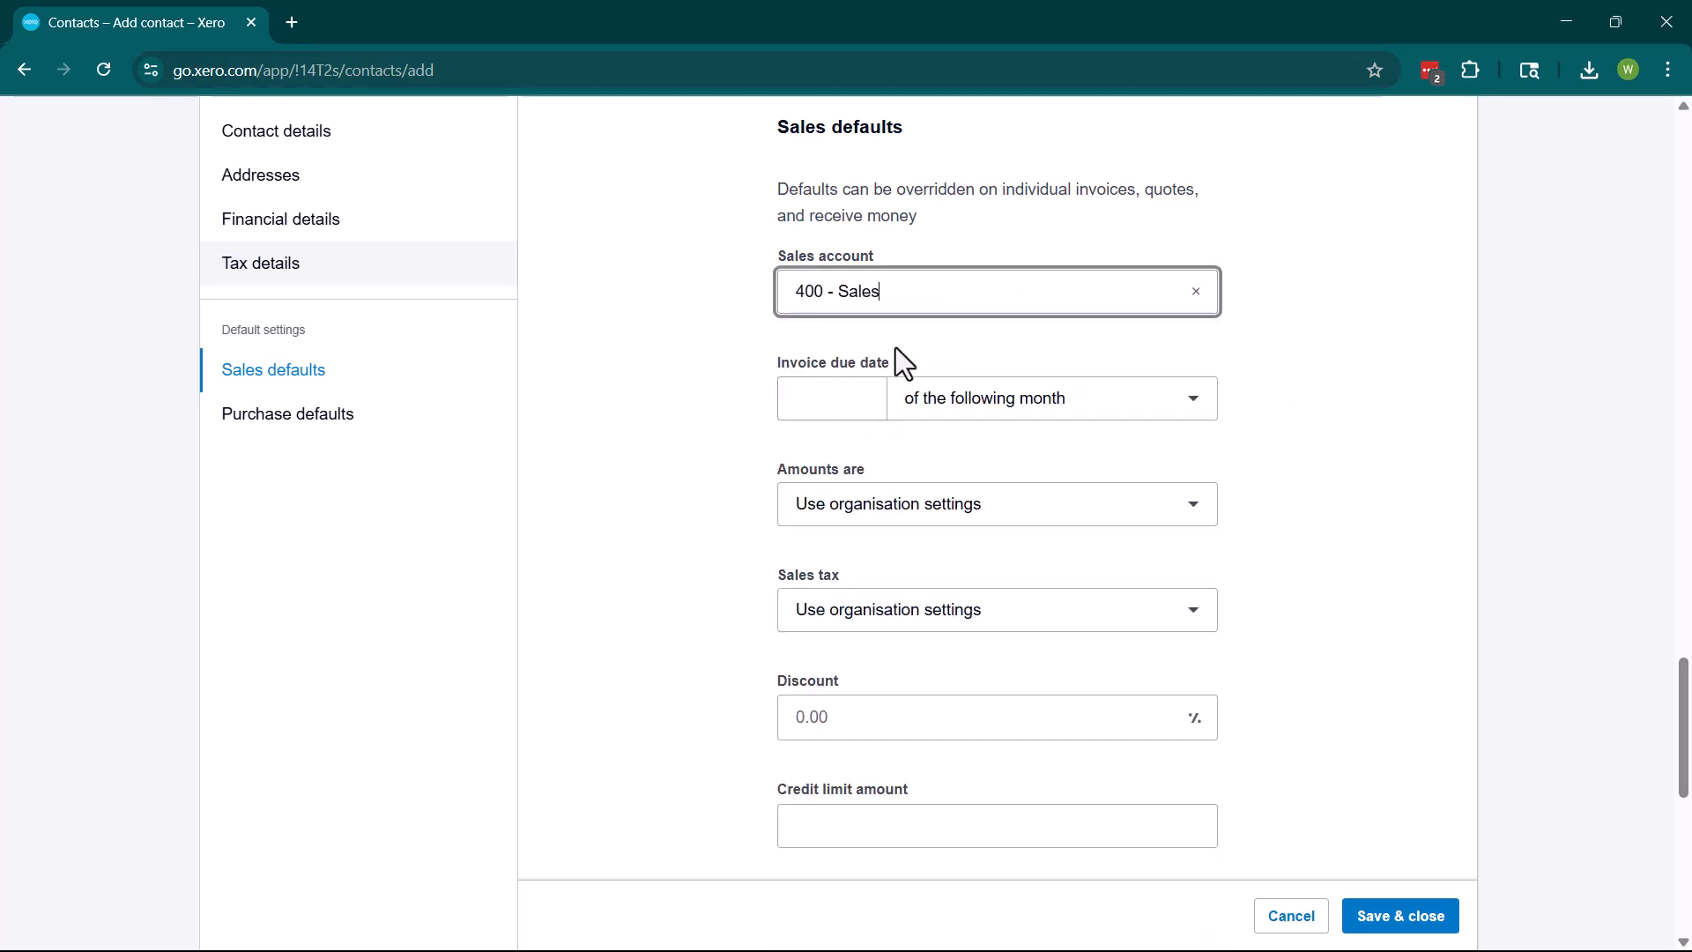
click(937, 413)
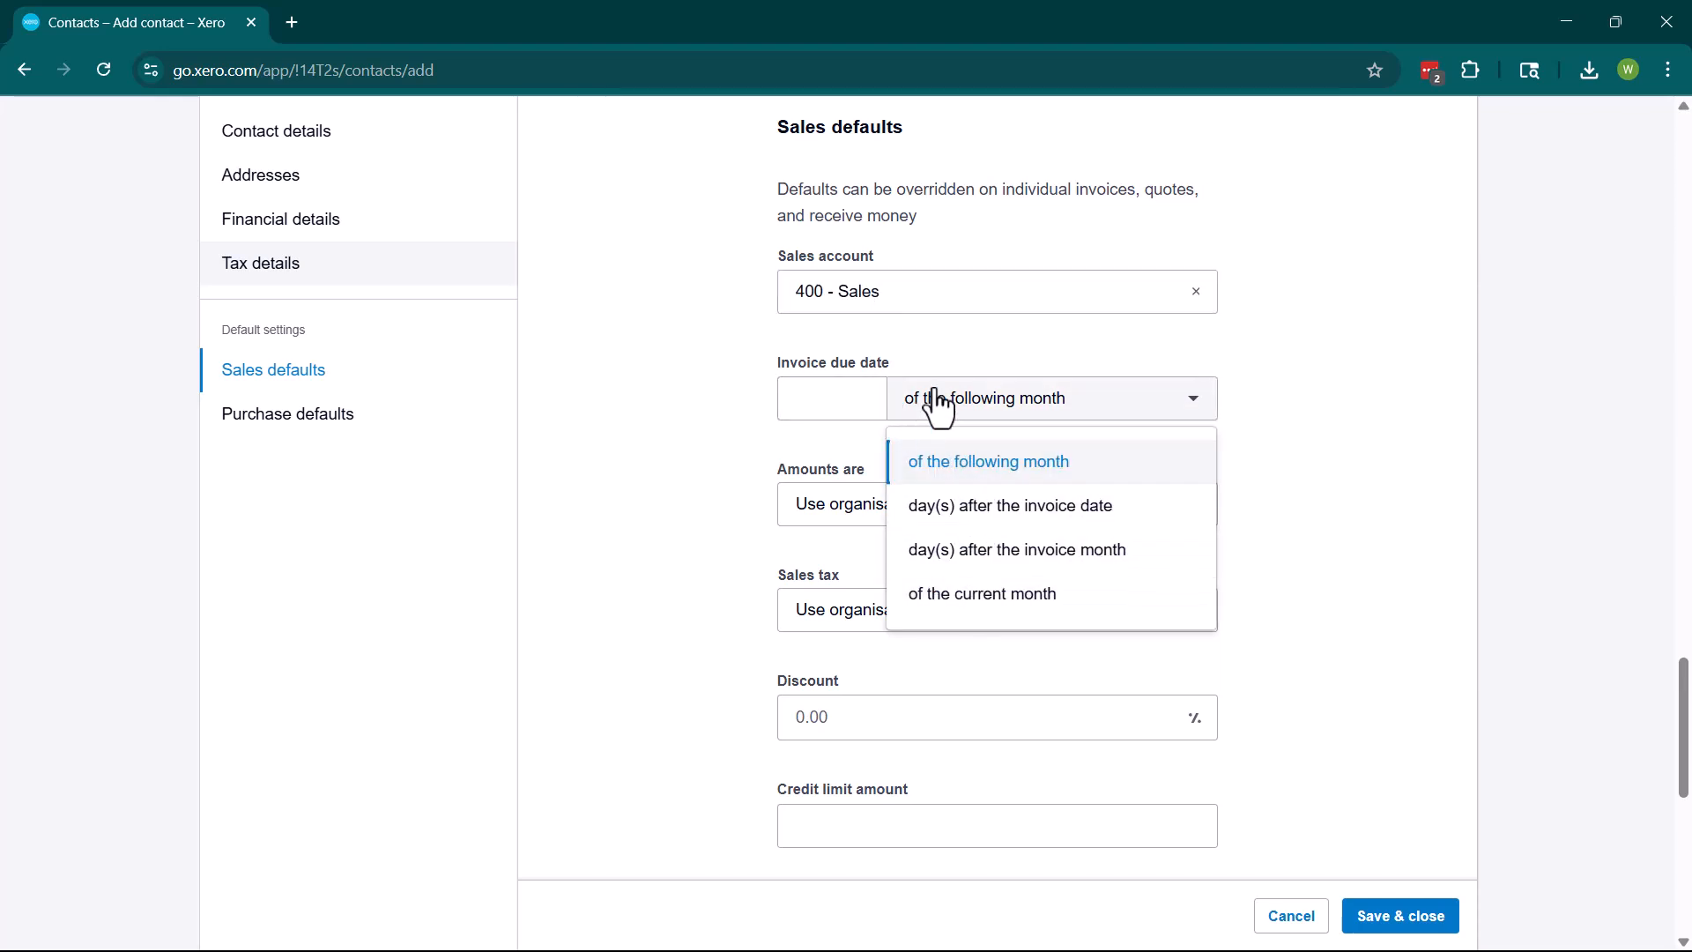
click(970, 506)
click(783, 397)
text(10)
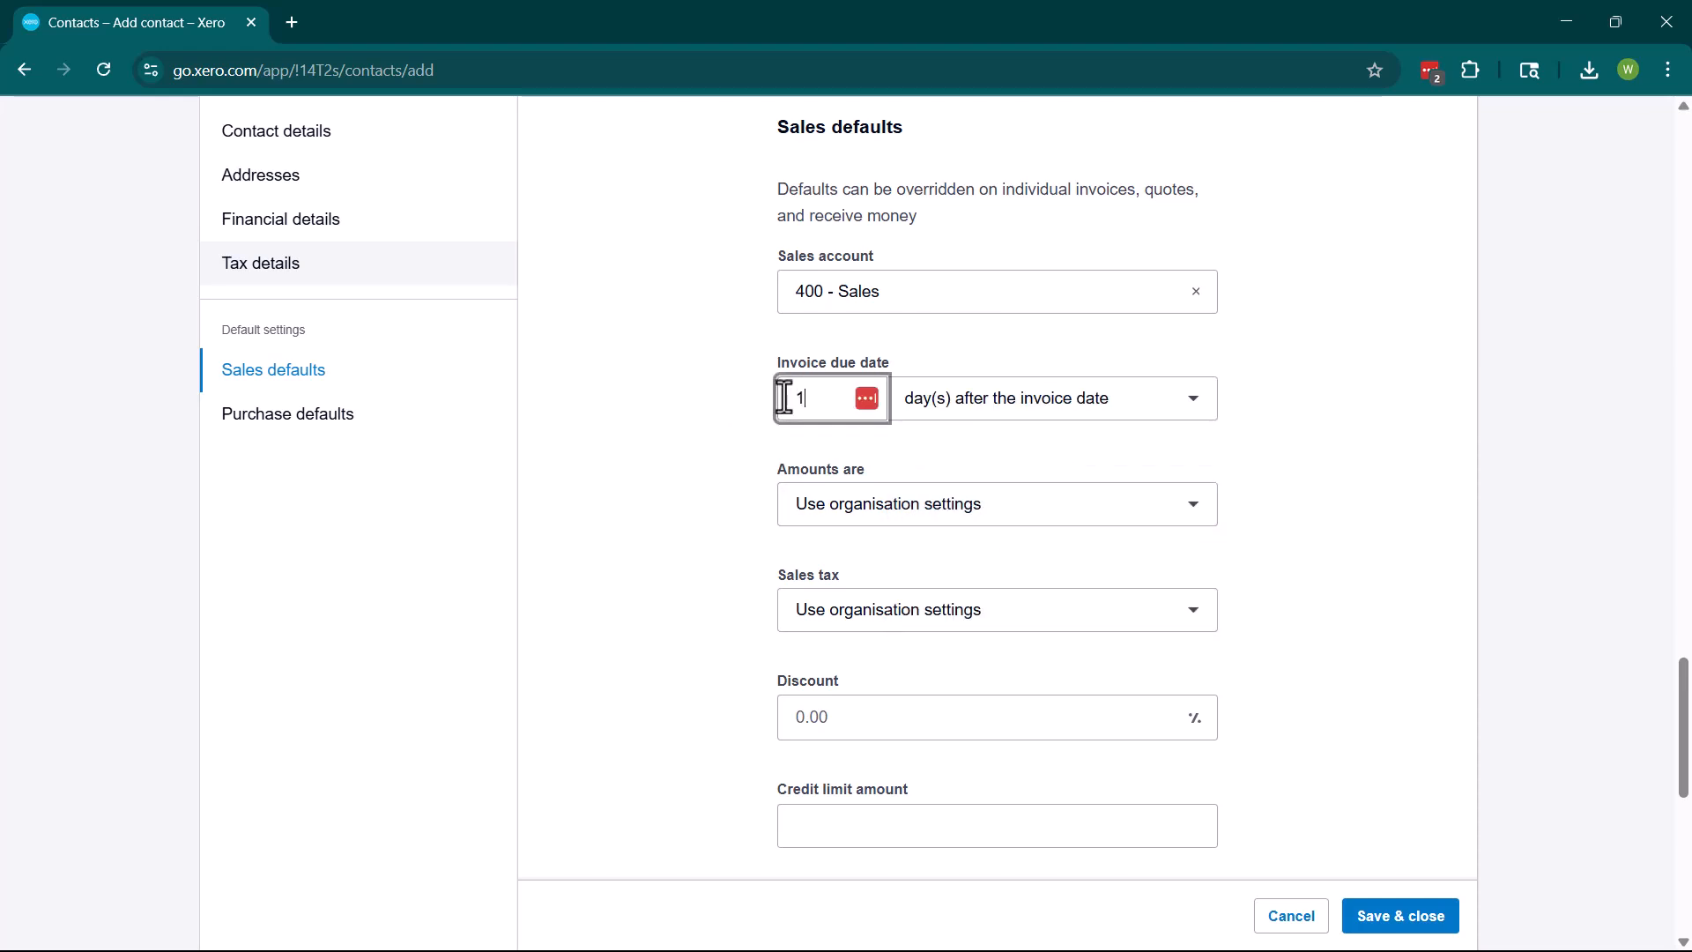
click(686, 458)
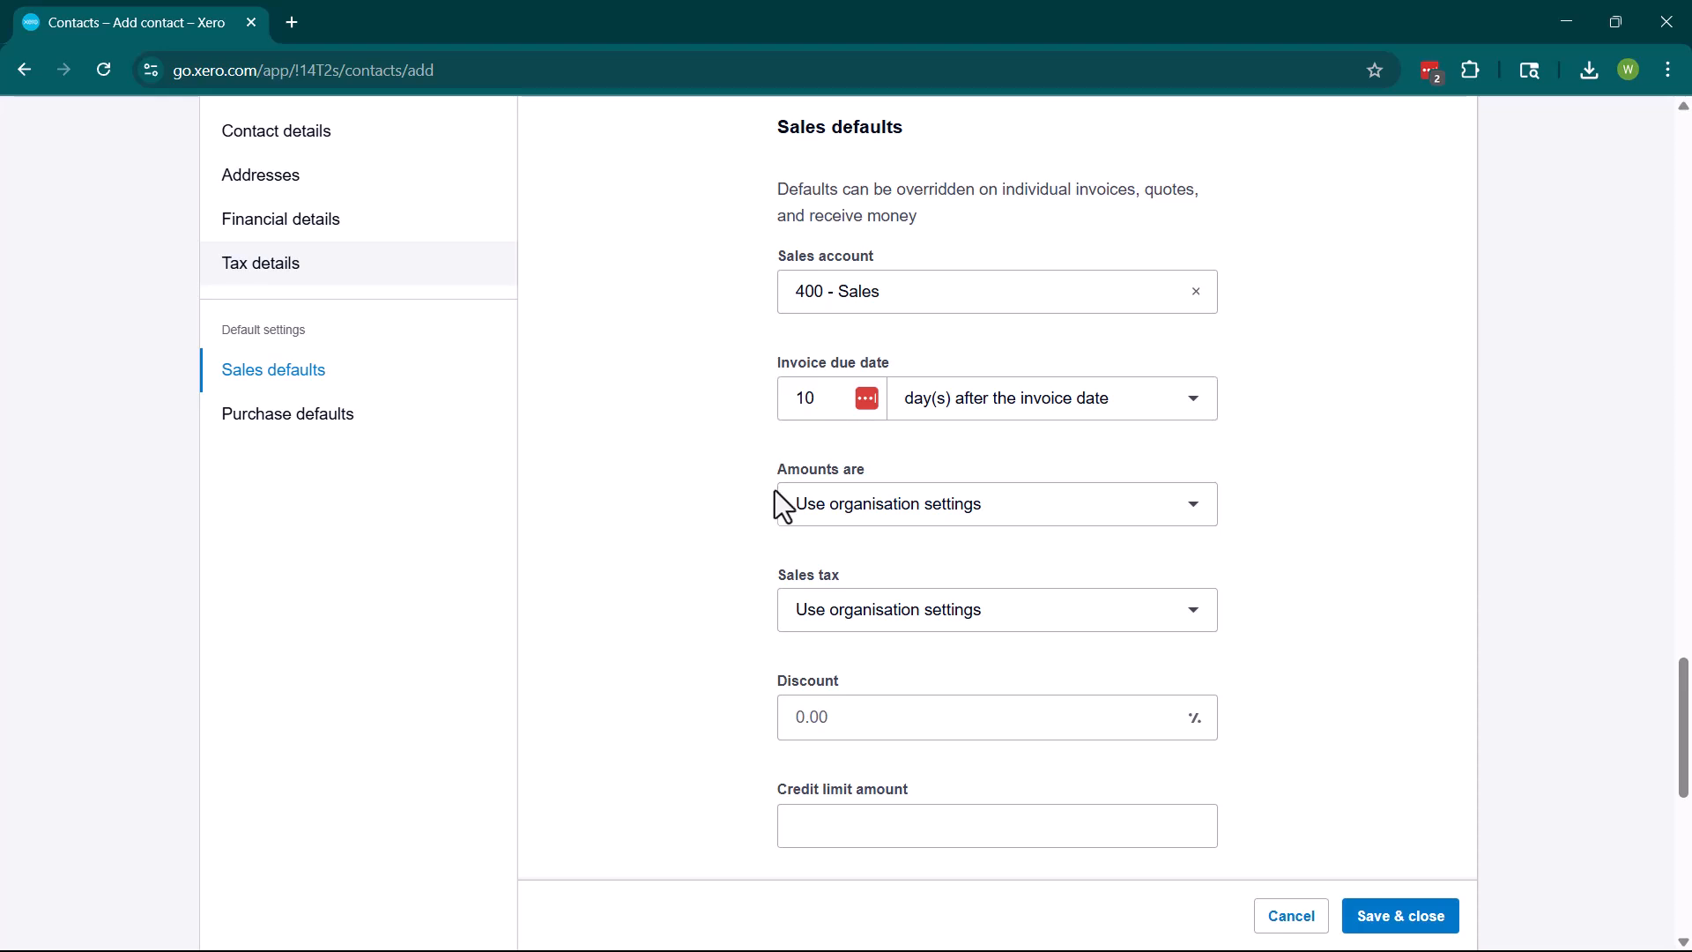
scroll(789, 484, down, 1)
Set amounts to No tax and the sales tax rate to Tax Exempt.
click(876, 424)
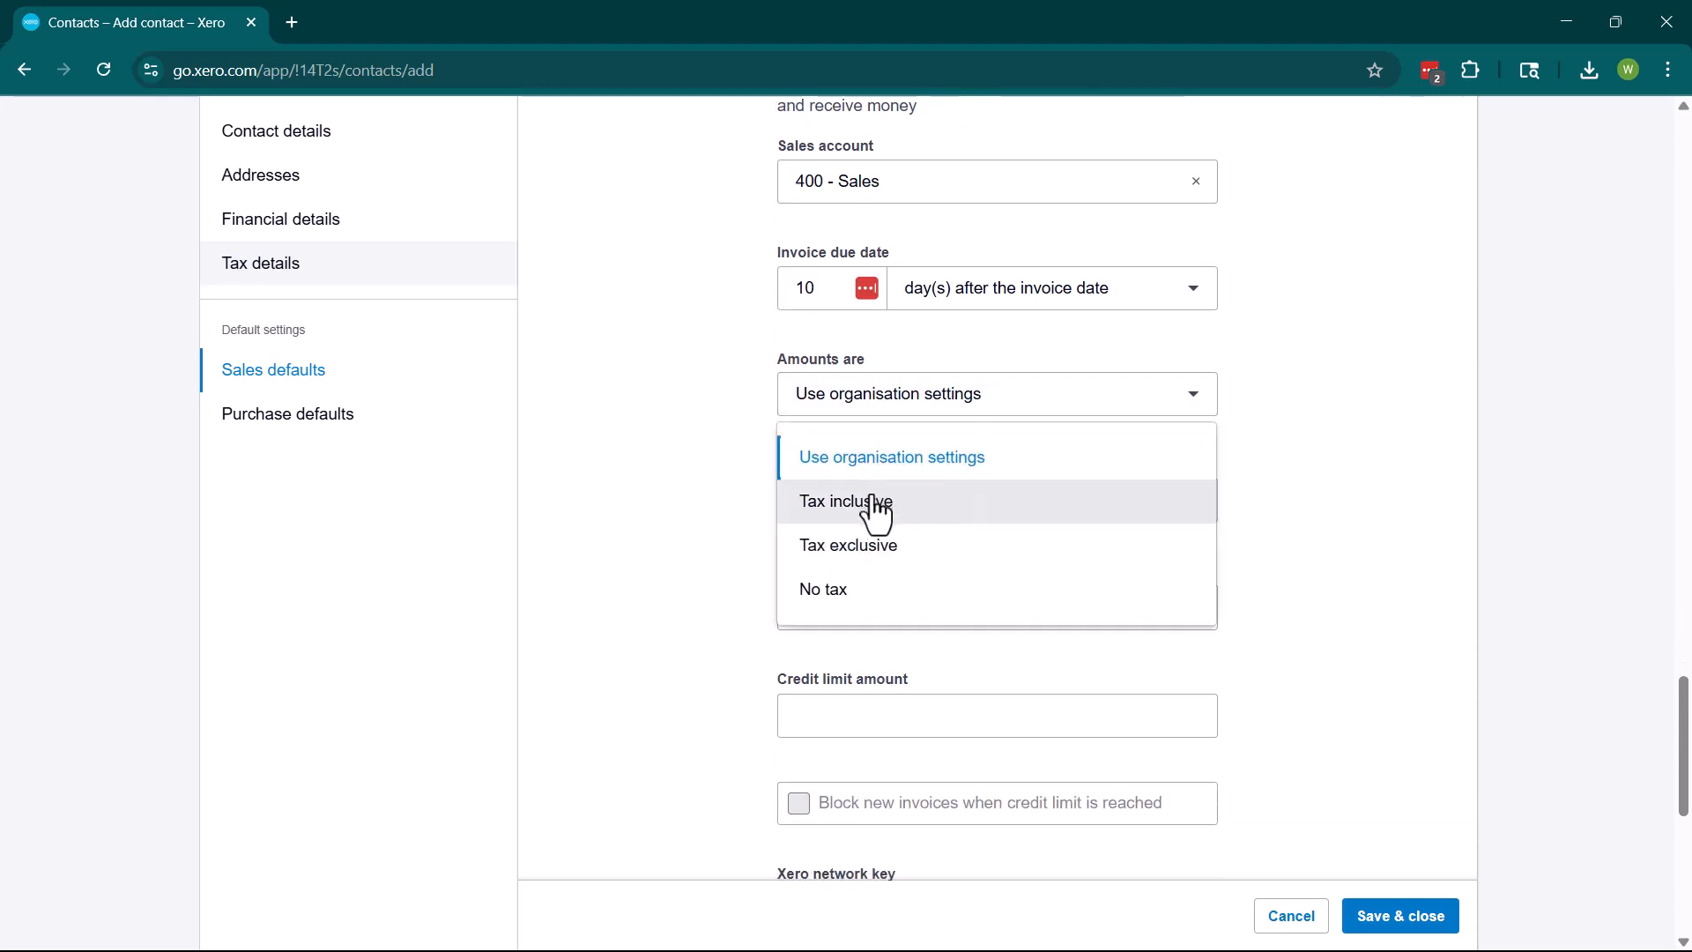
click(871, 592)
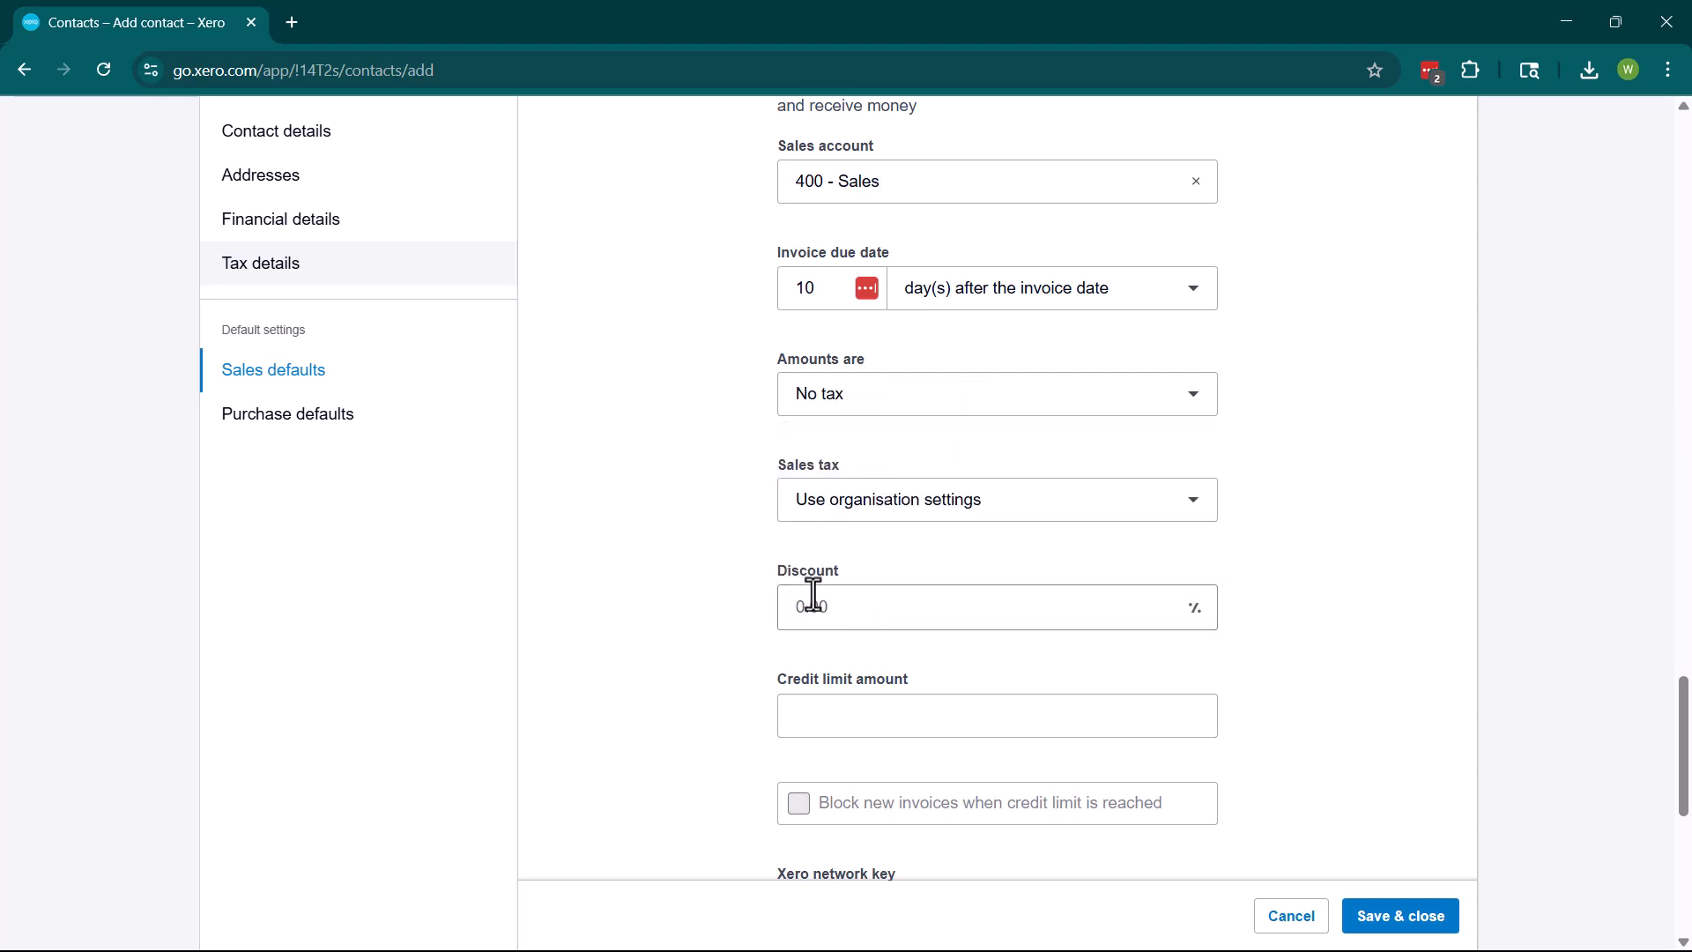
click(948, 507)
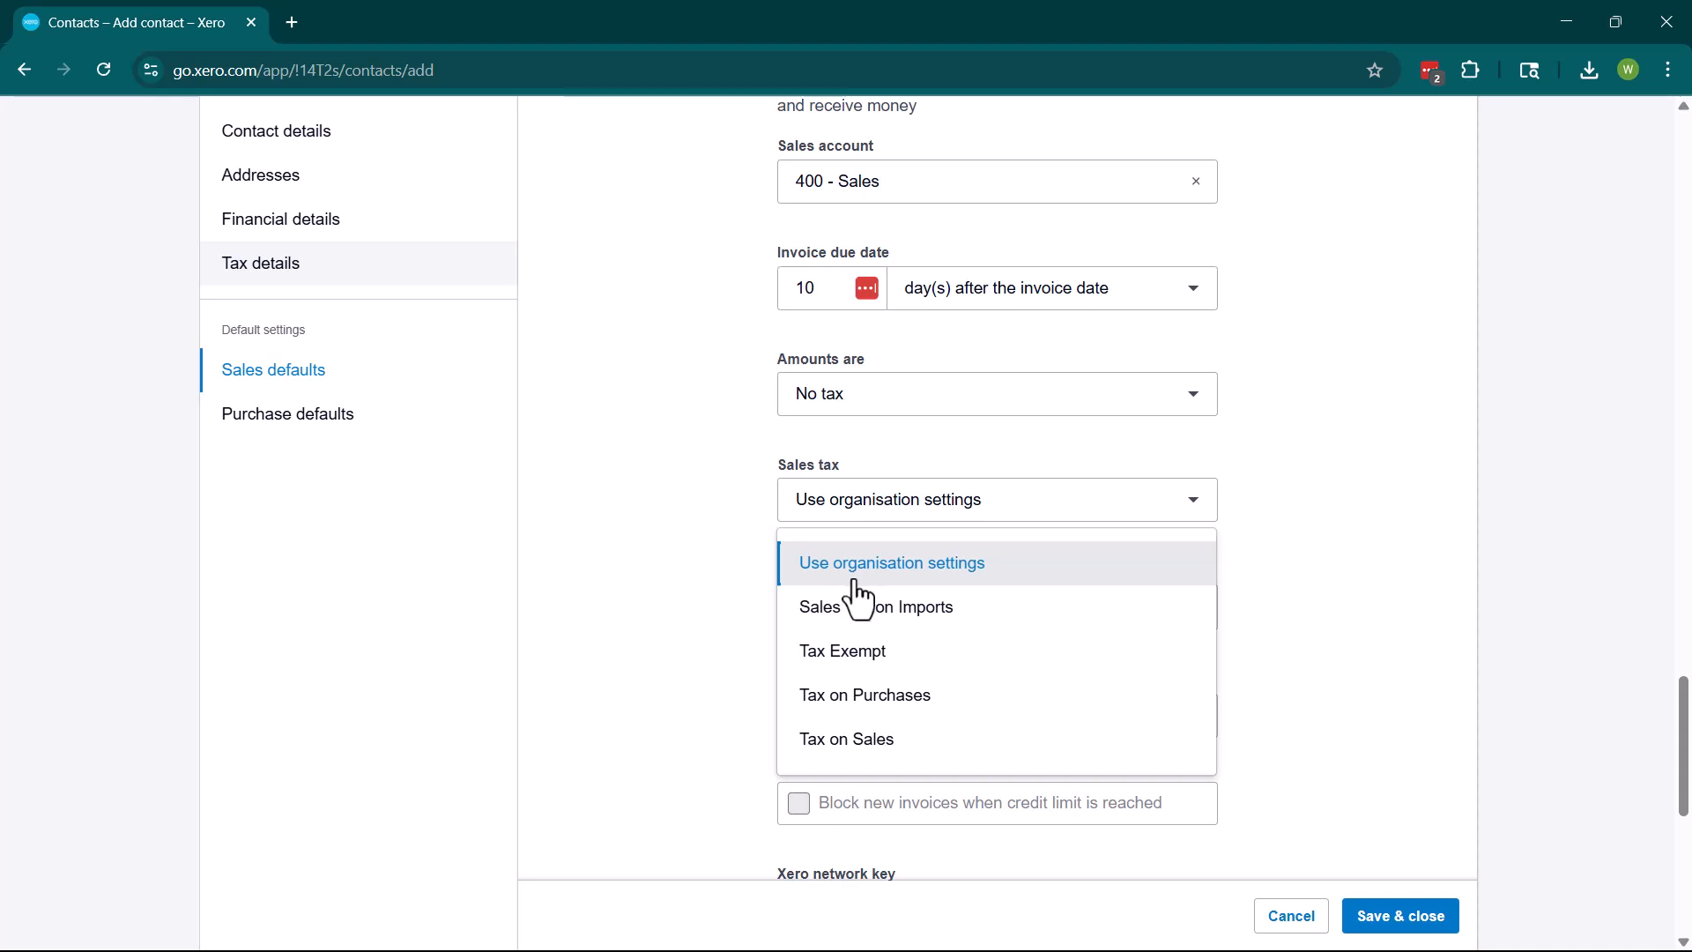
click(874, 654)
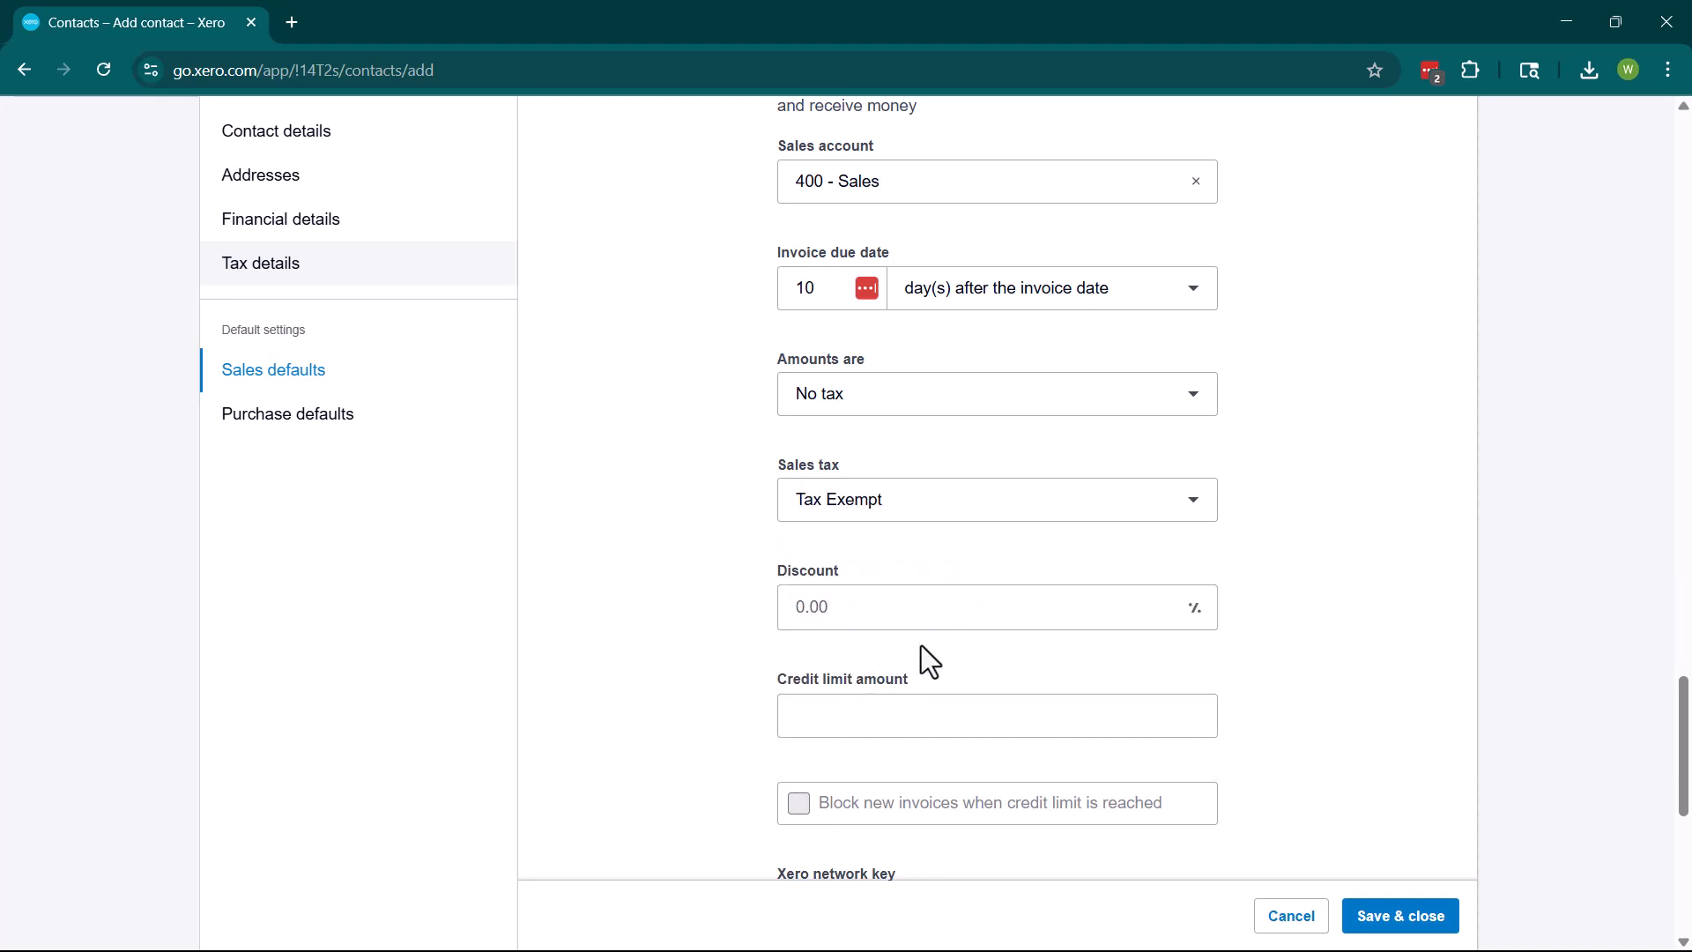
click(842, 508)
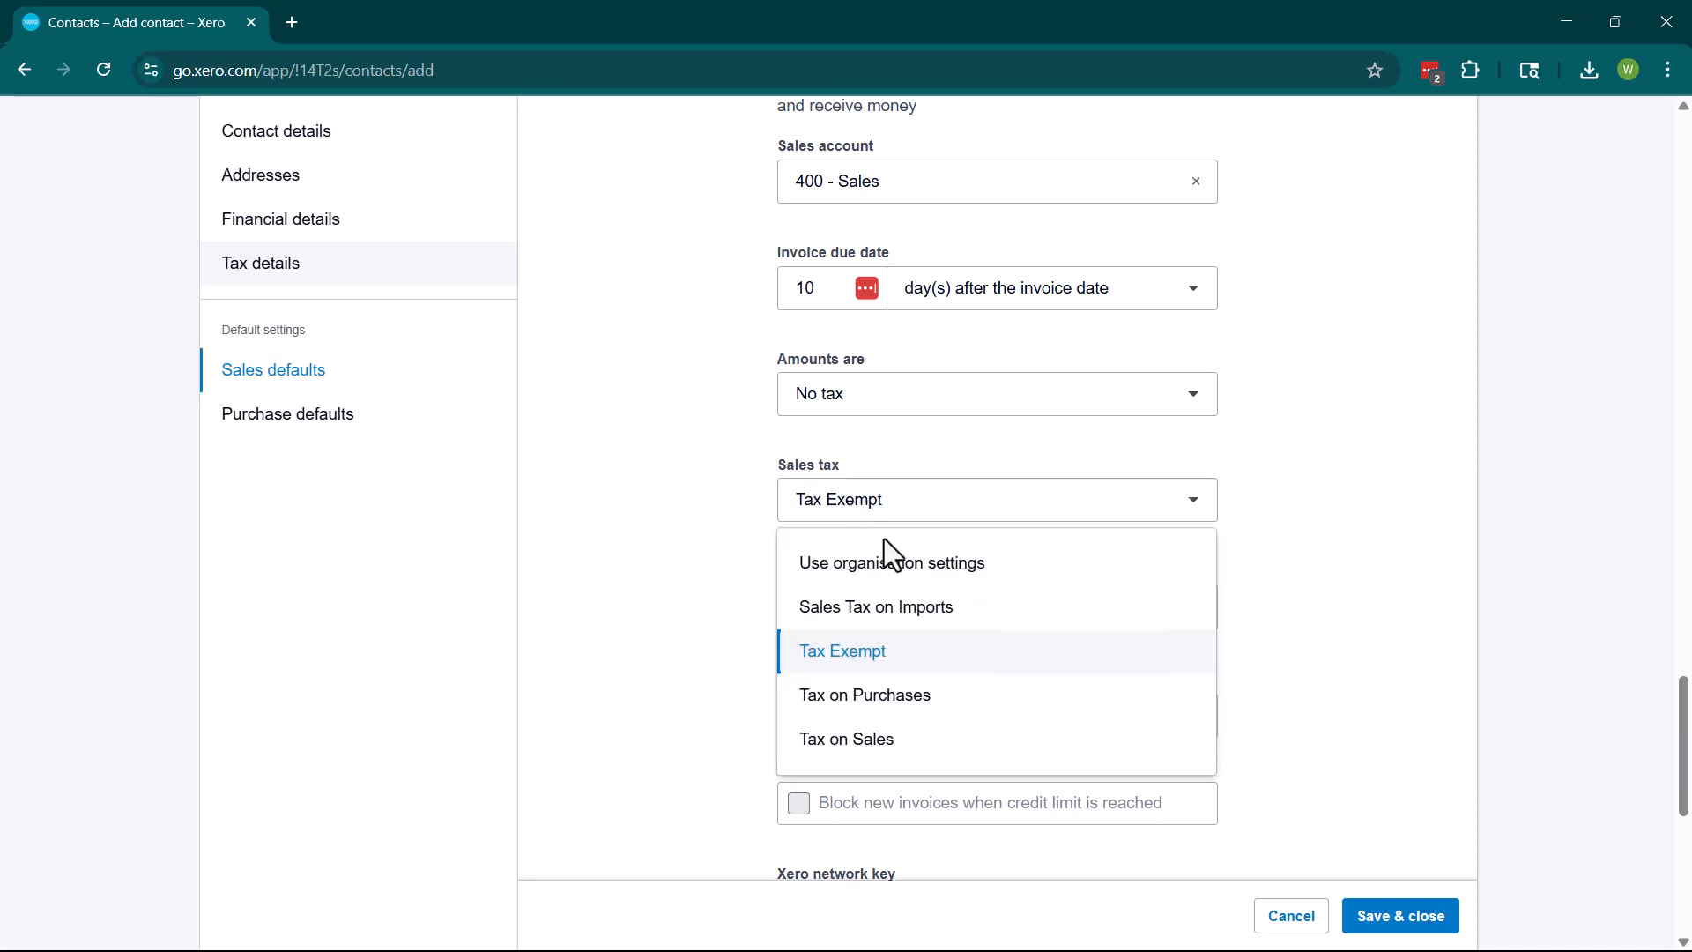
click(820, 654)
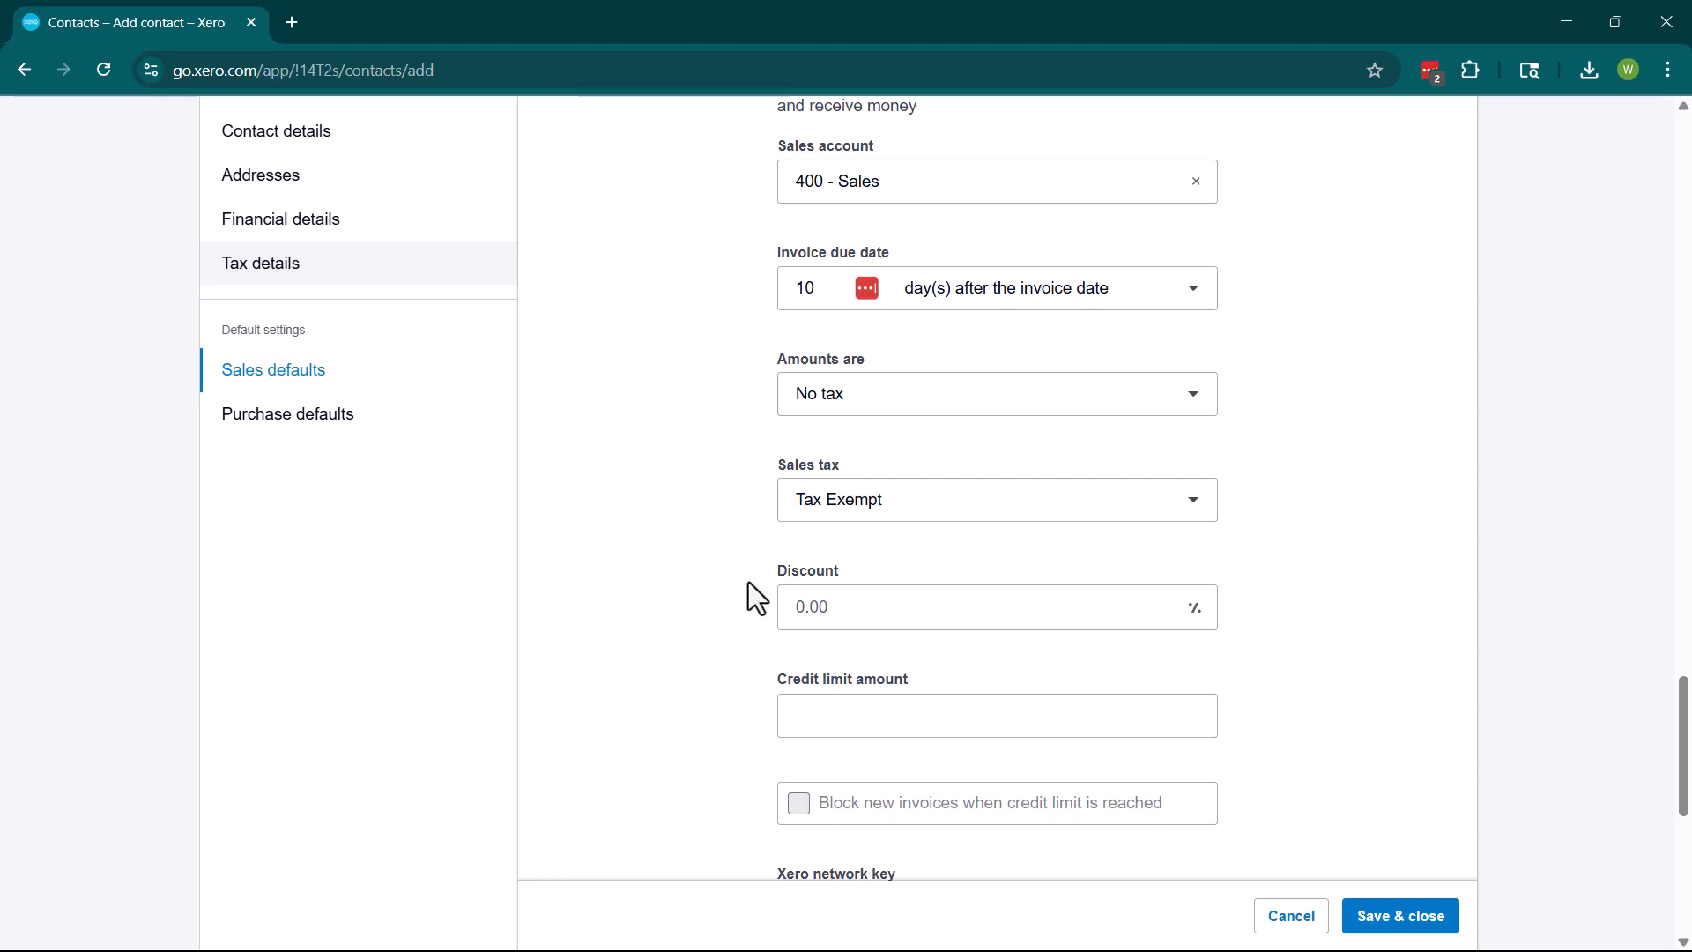
Give a 10% discount and a 50000 credit limit that blocks new invoices when reached.
click(983, 617)
text(10)
click(643, 702)
scroll(801, 639, down, 3)
click(873, 478)
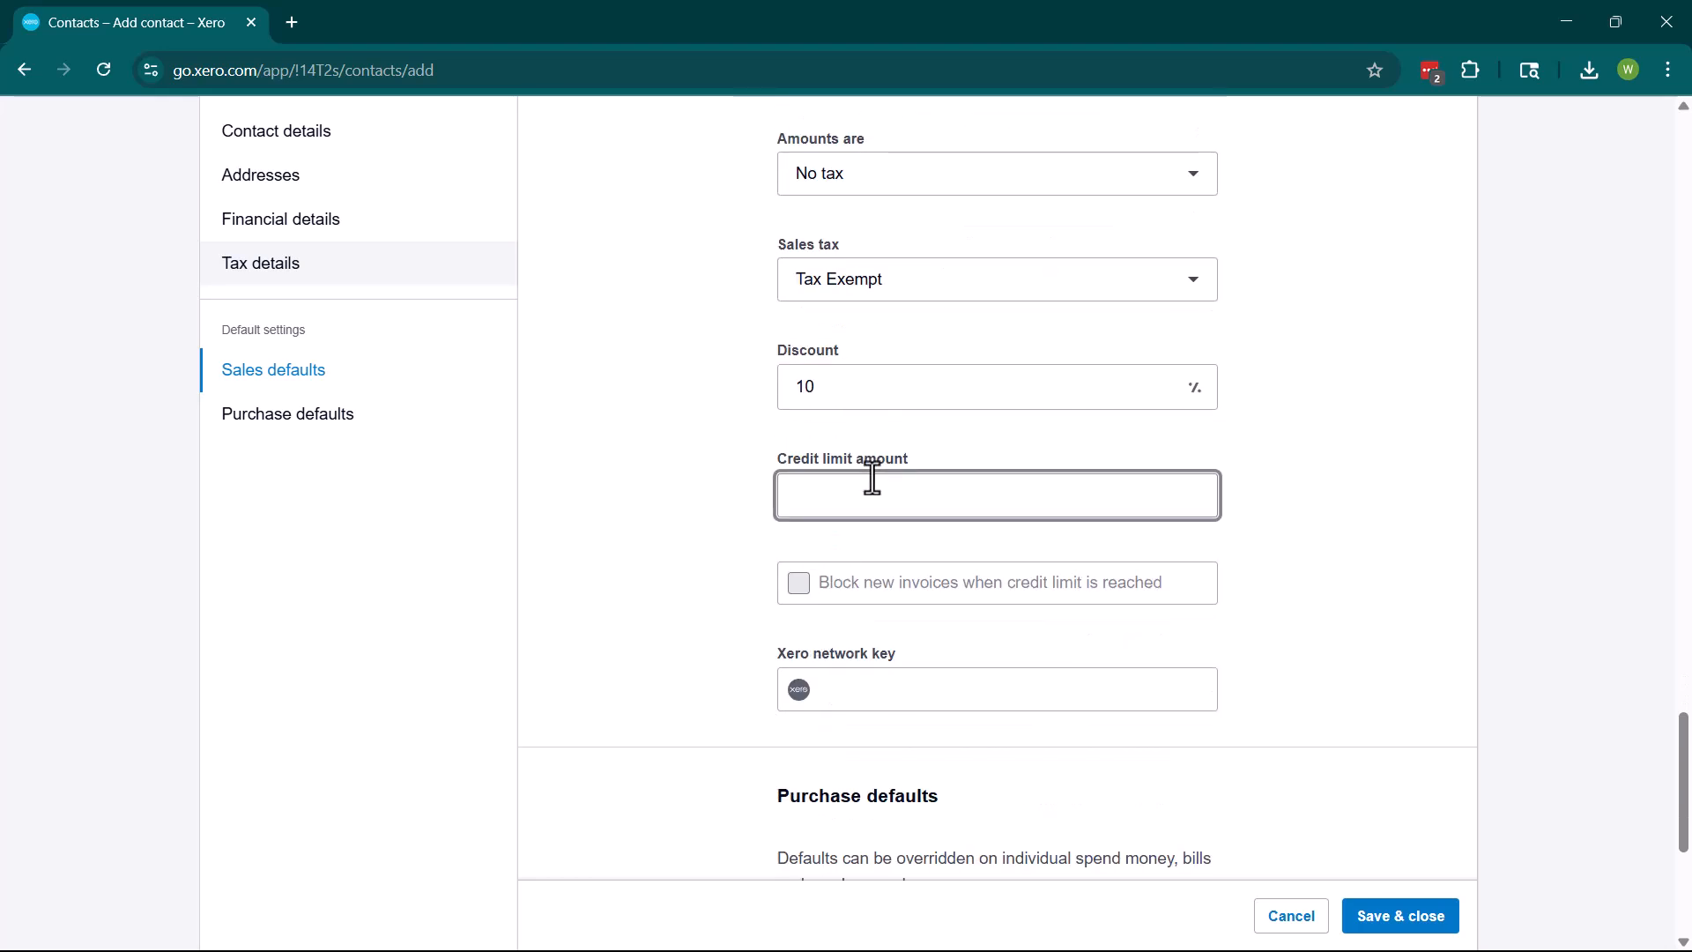
text(50000)
click(707, 563)
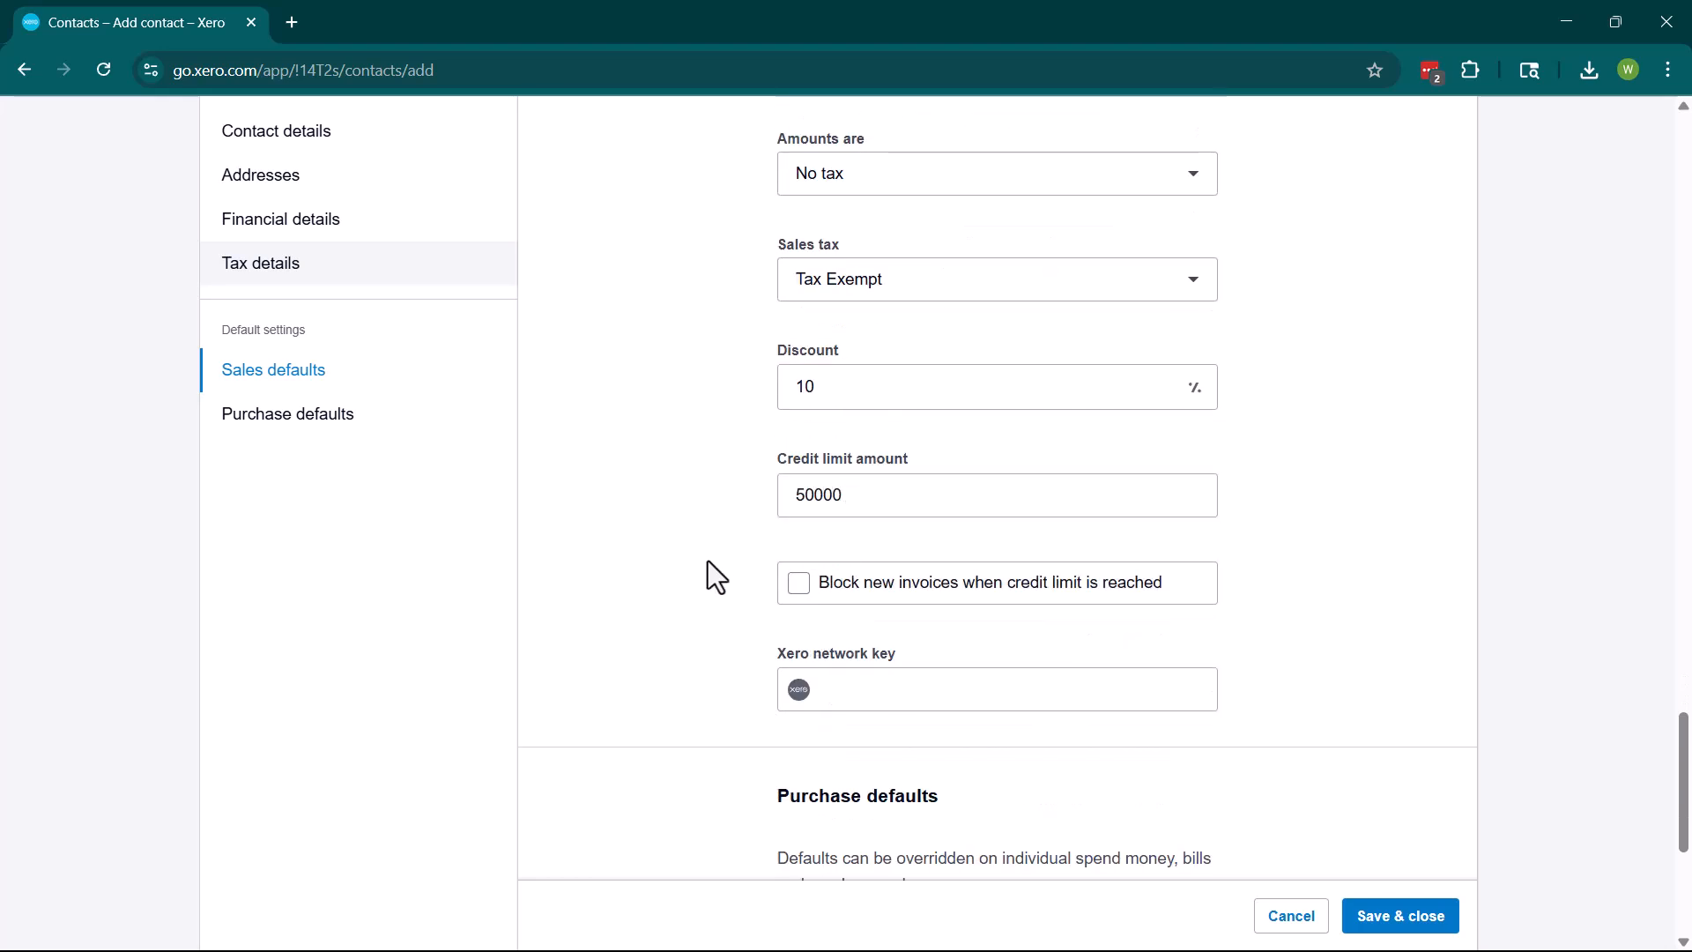
click(799, 587)
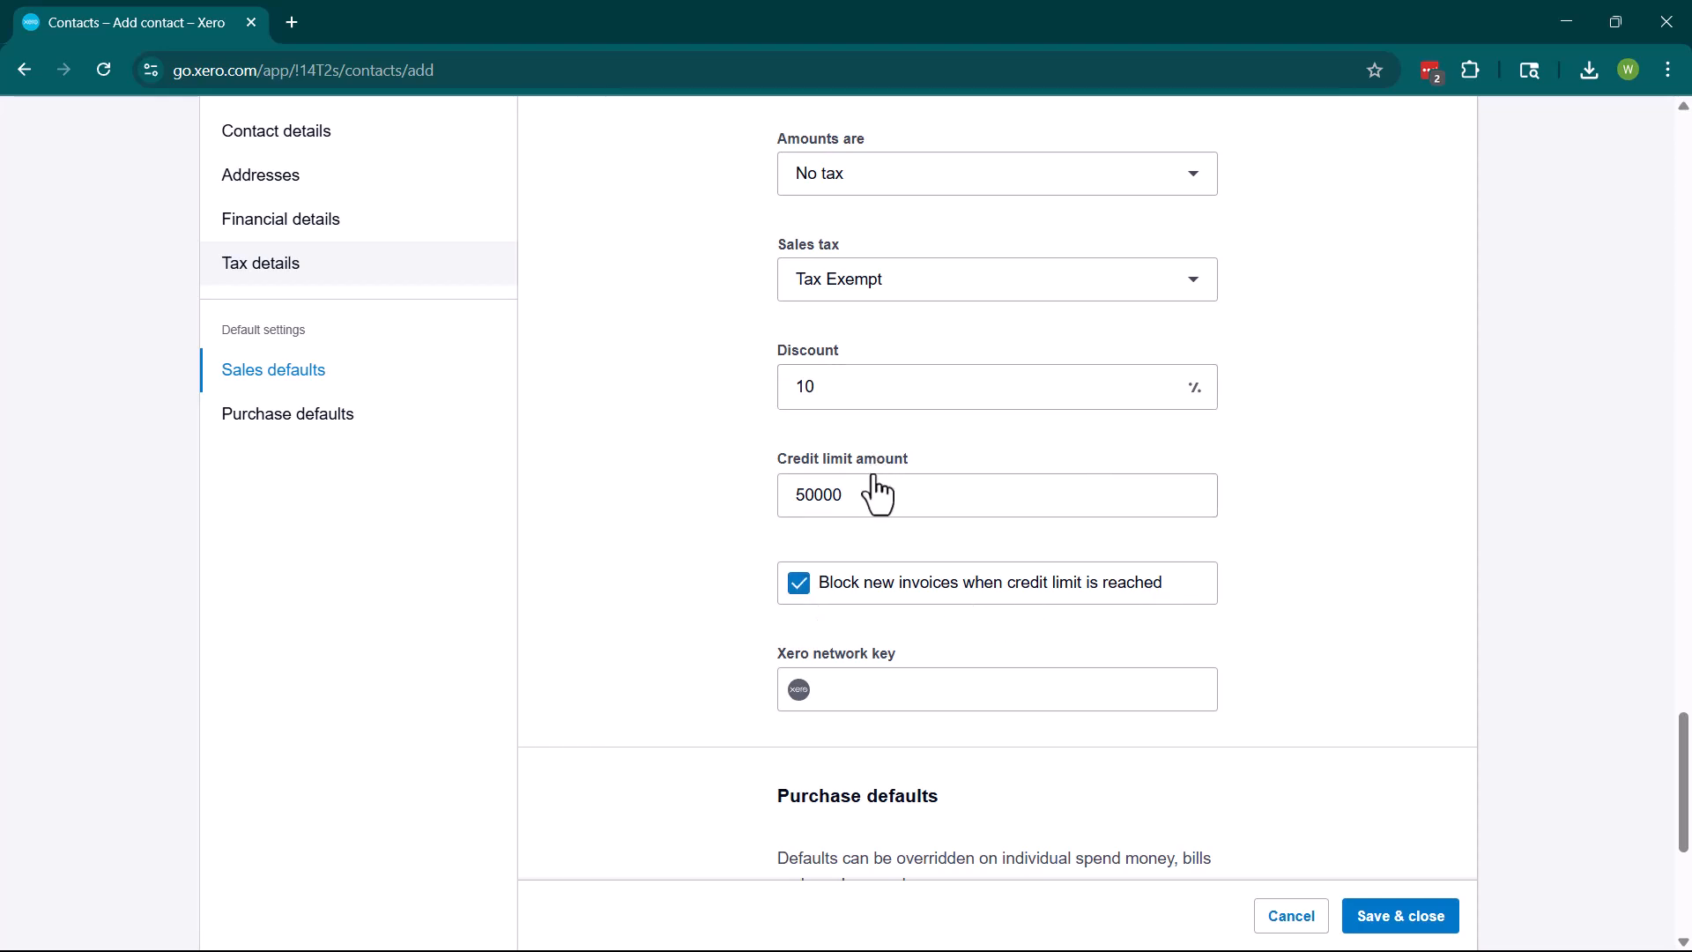
Re-enter 10 as the invoice due days and review the rest of the form.
scroll(881, 484, up, 4)
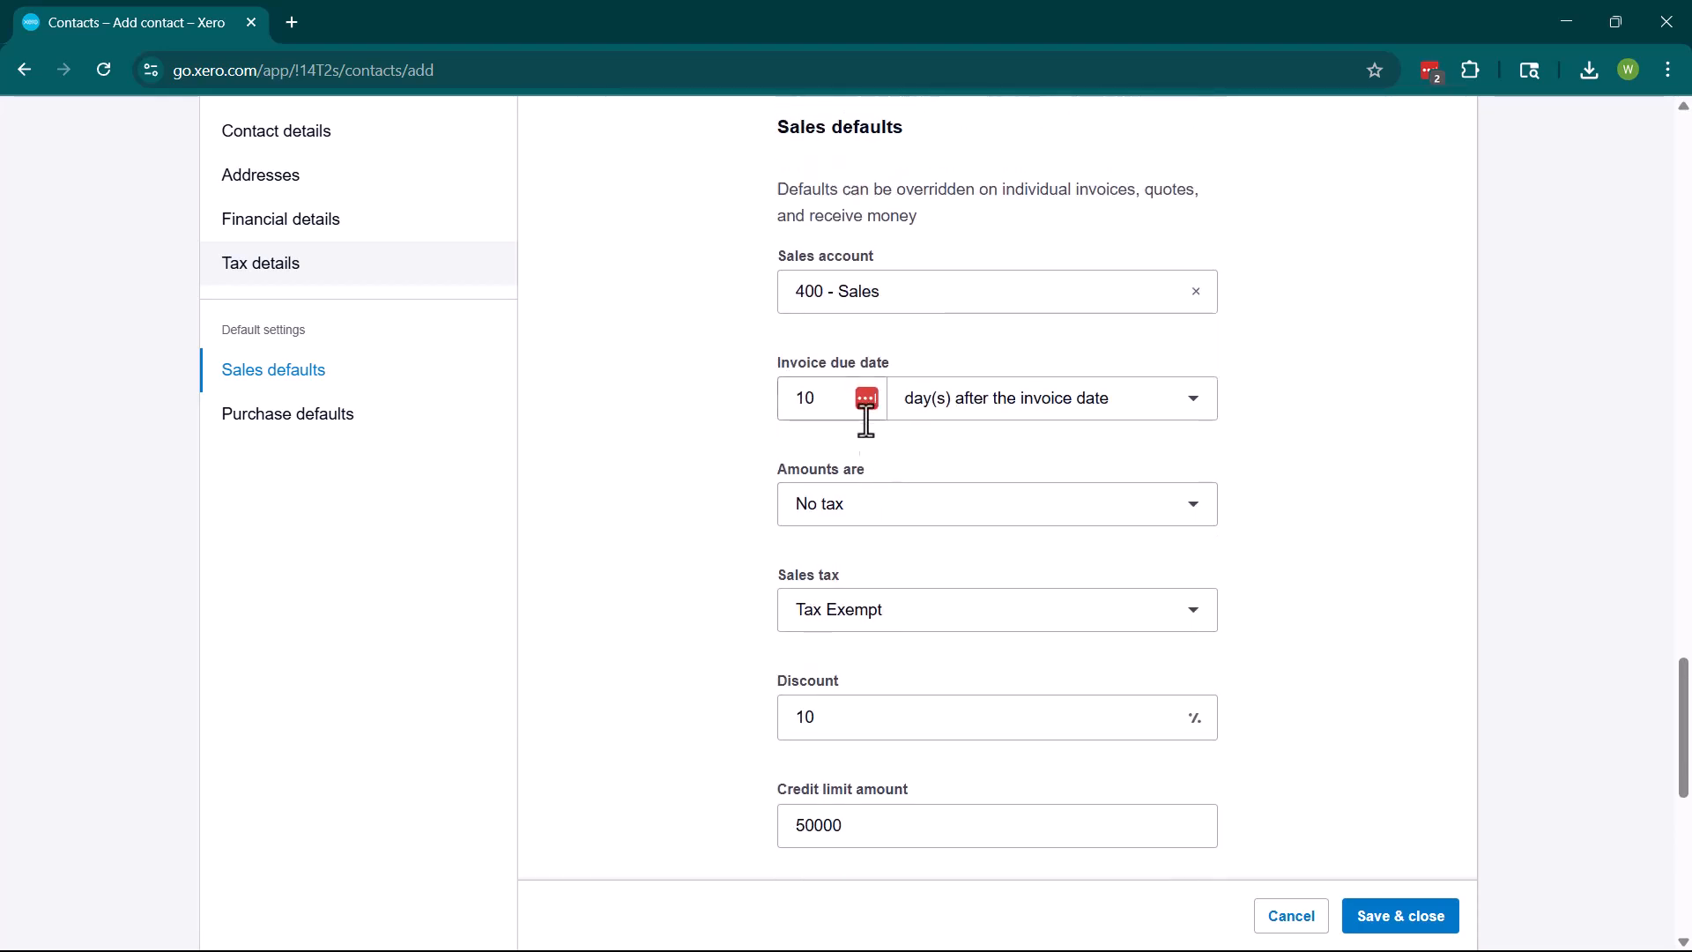
click(808, 407)
text(10)
scroll(848, 444, down, 3)
scroll(848, 444, down, 1)
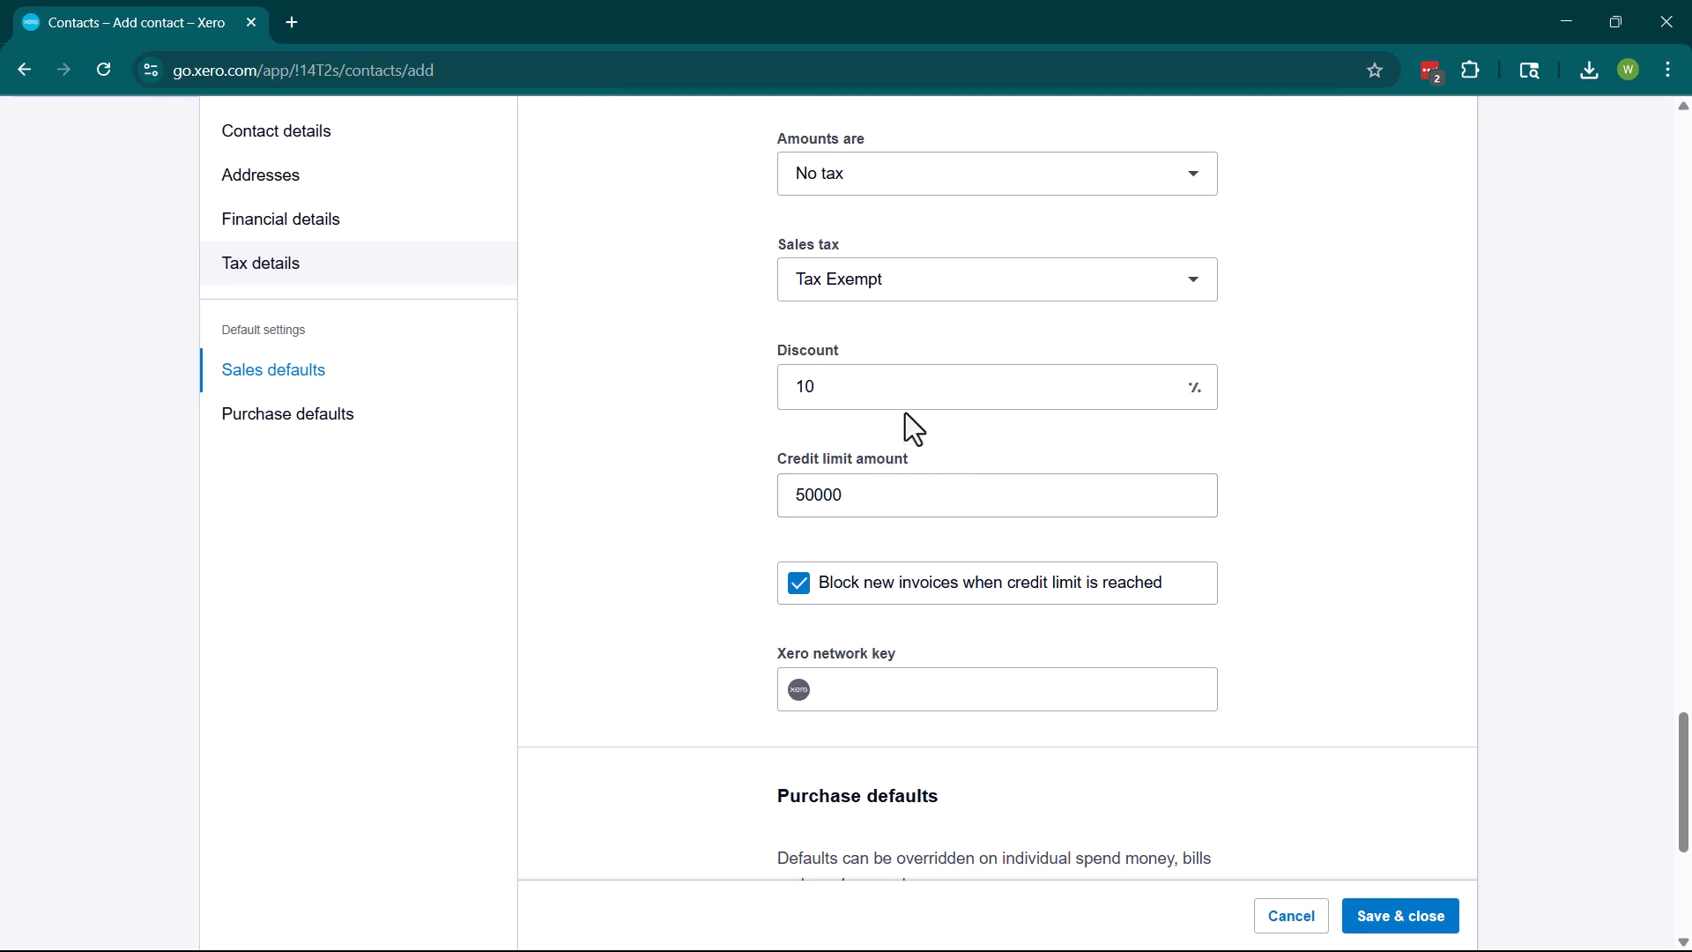
scroll(861, 481, down, 2)
scroll(860, 480, down, 2)
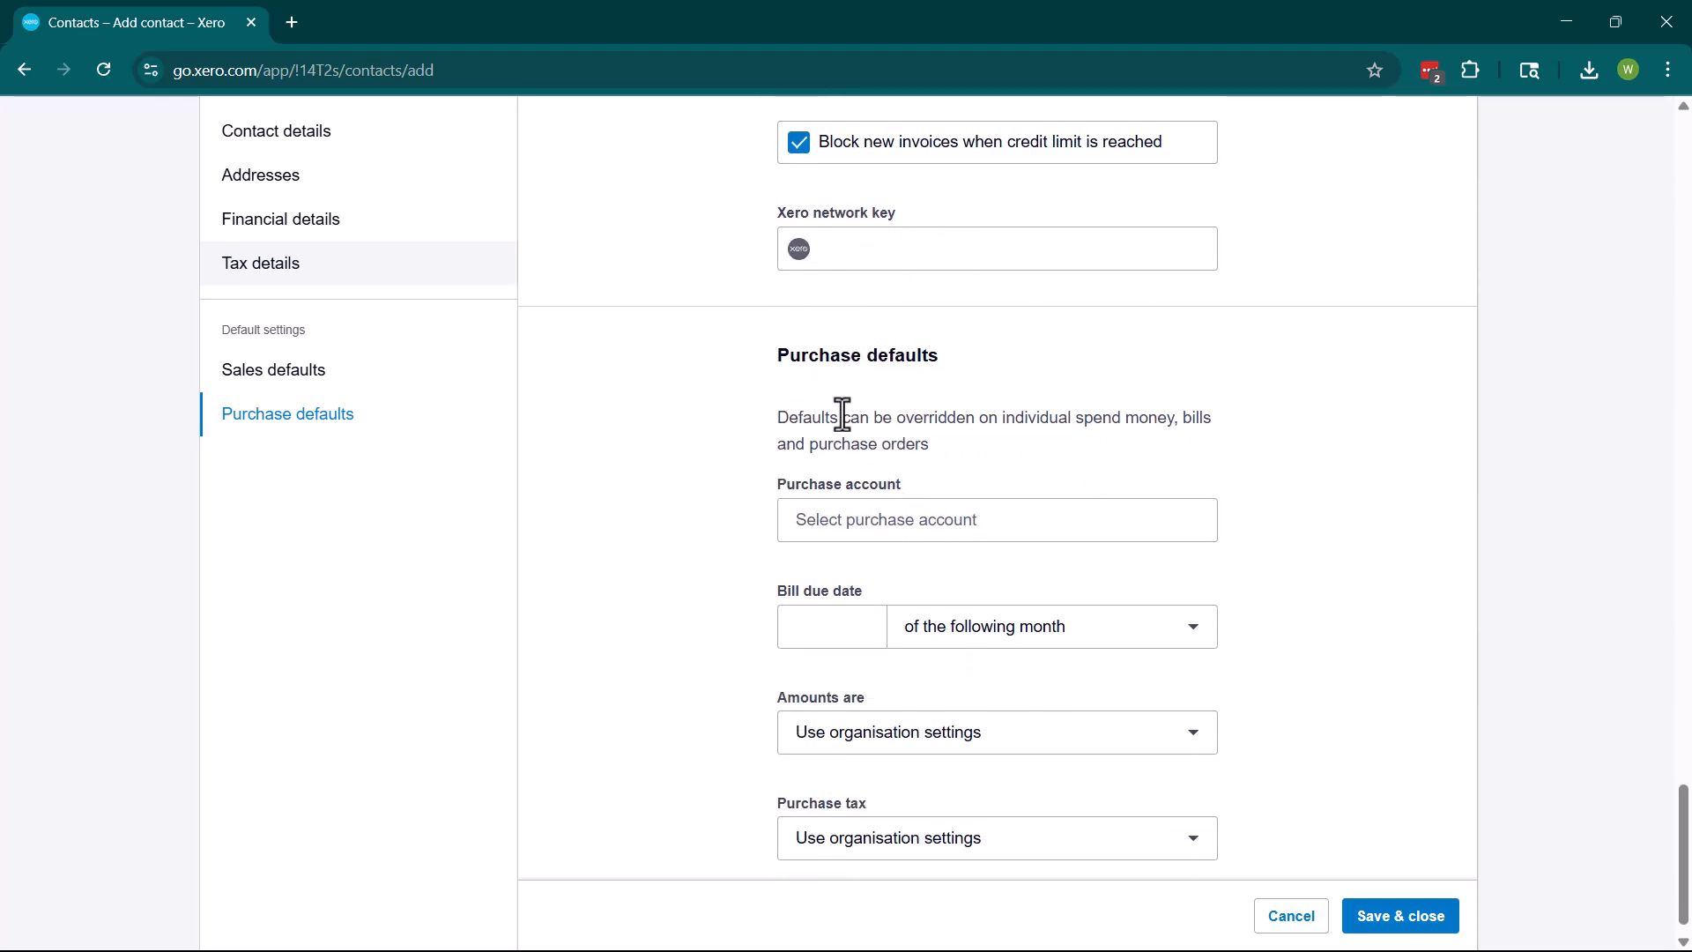
scroll(1113, 426, up, 5)
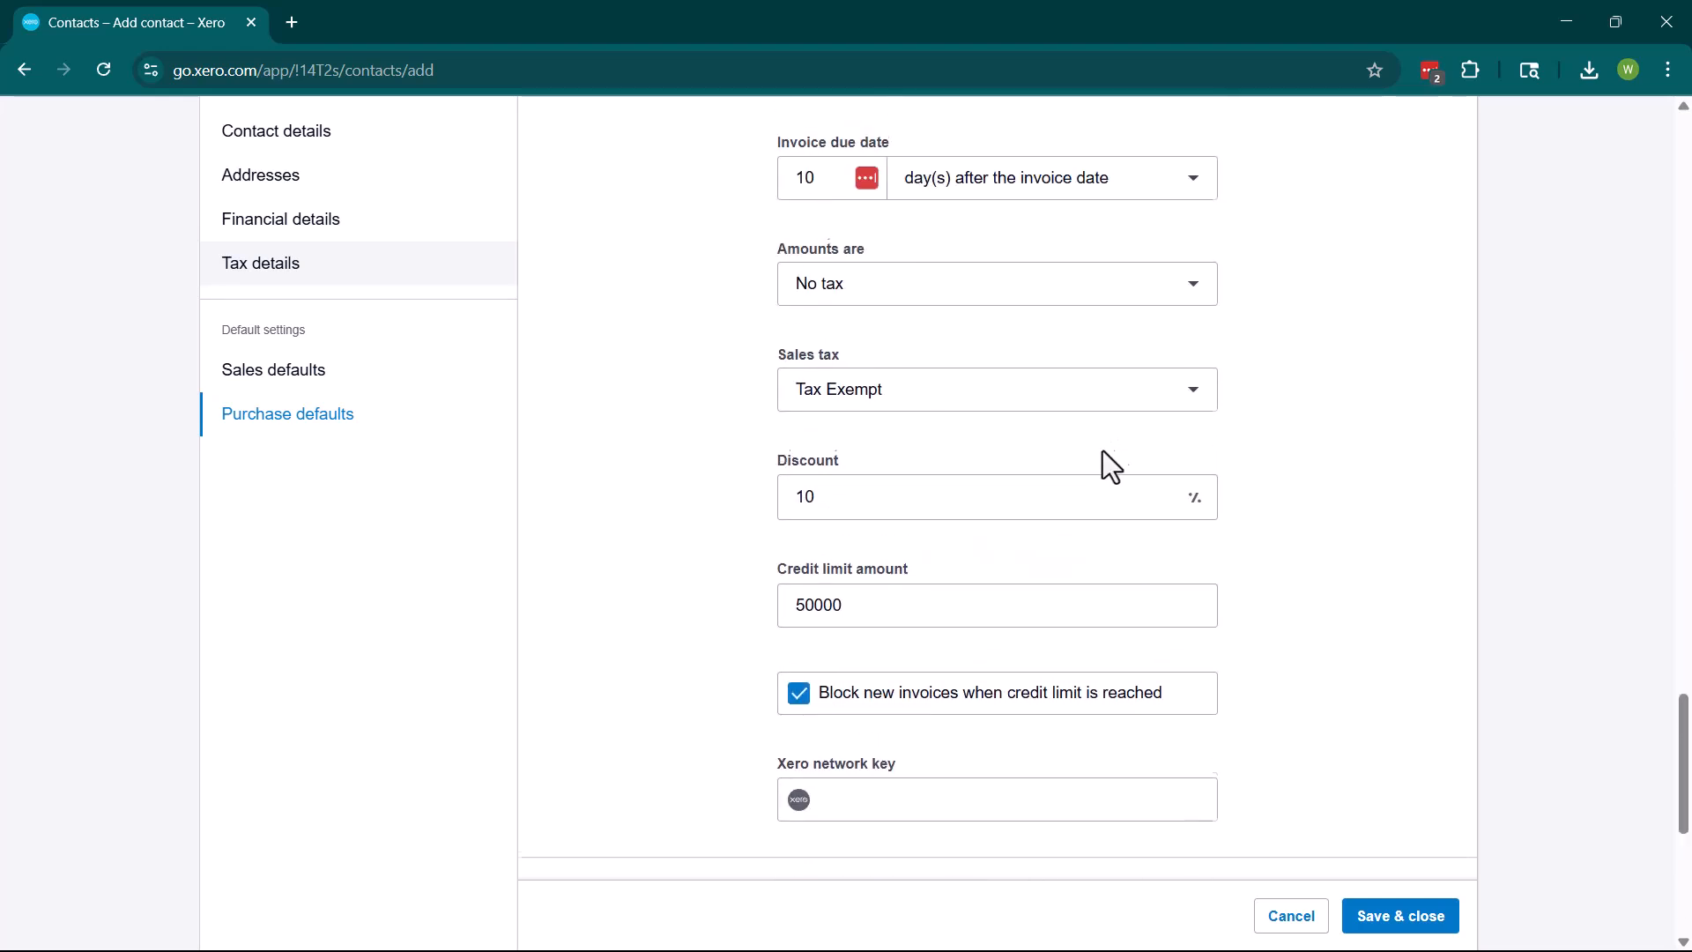
scroll(956, 593, up, 5)
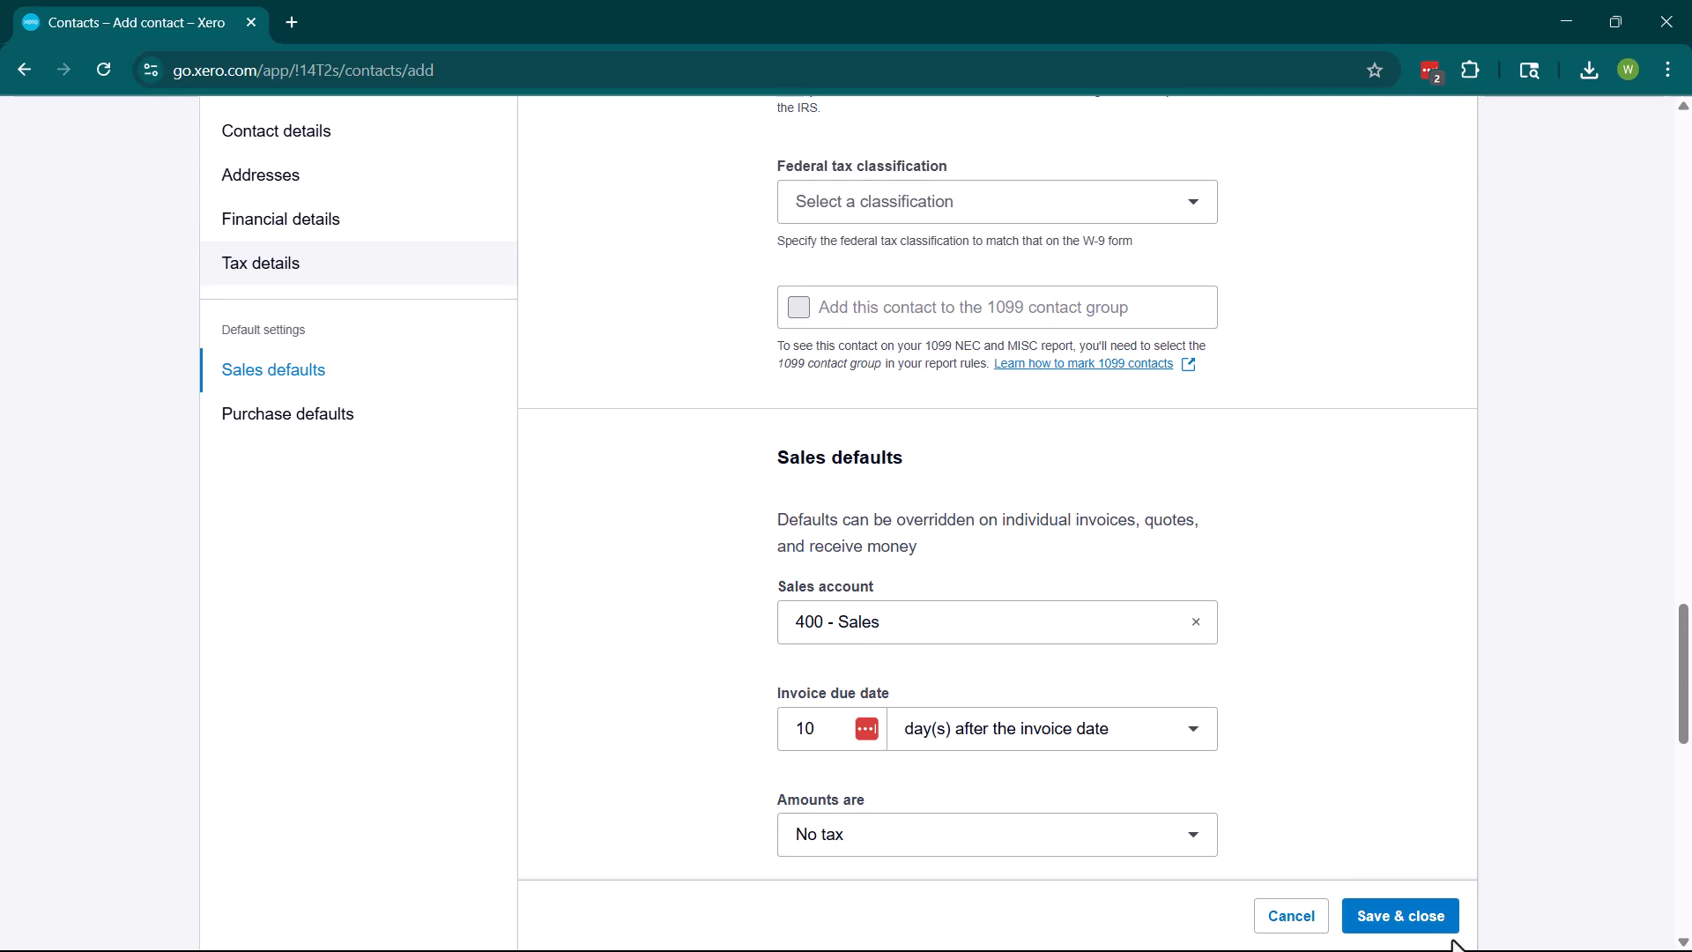
Save and close the XYZ LLC contact, then go to the Customers list.
click(1410, 917)
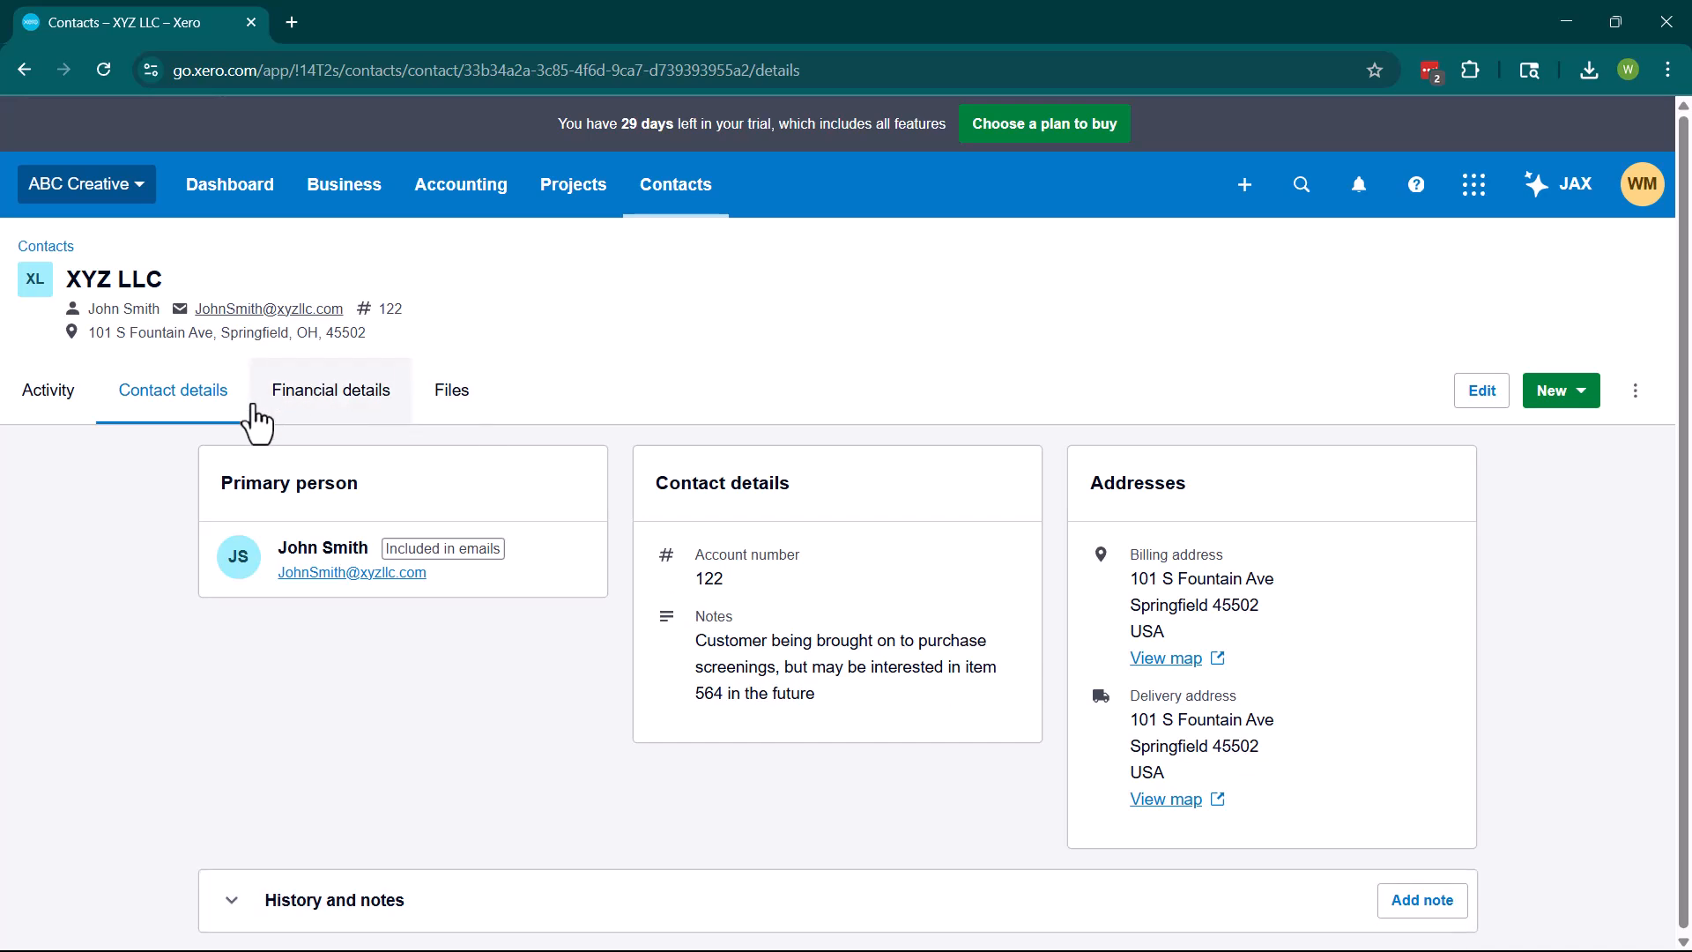
click(696, 201)
click(705, 300)
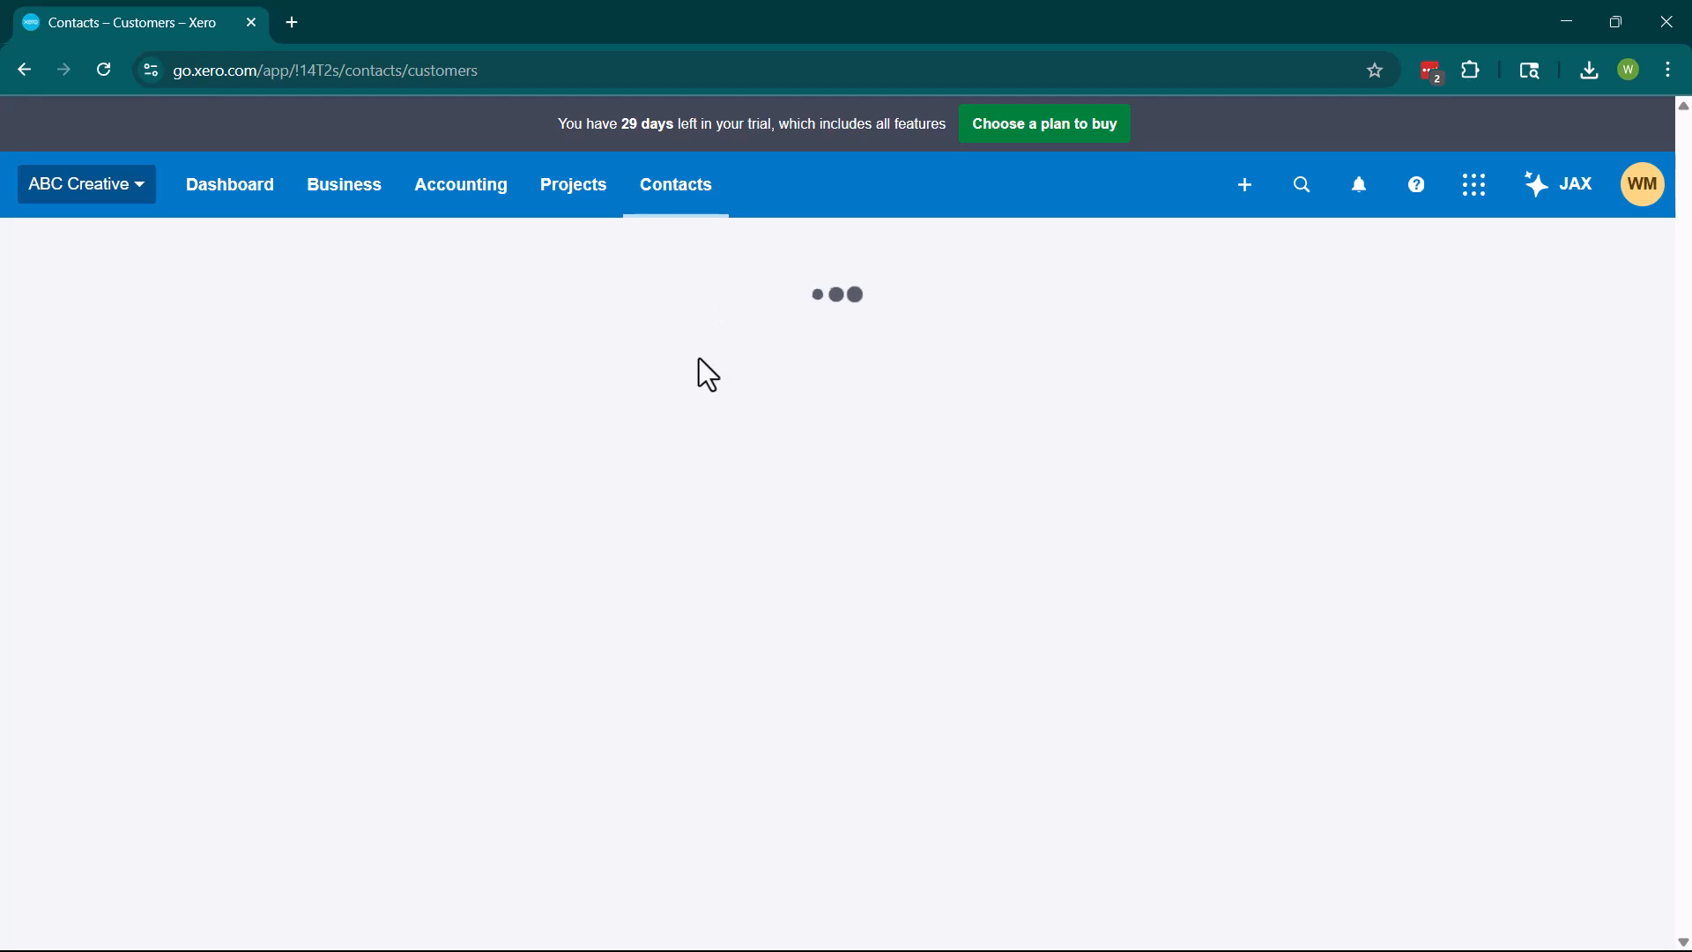
Switch to All contacts and confirm XYZ LLC is the only listed contact.
scroll(613, 742, down, 3)
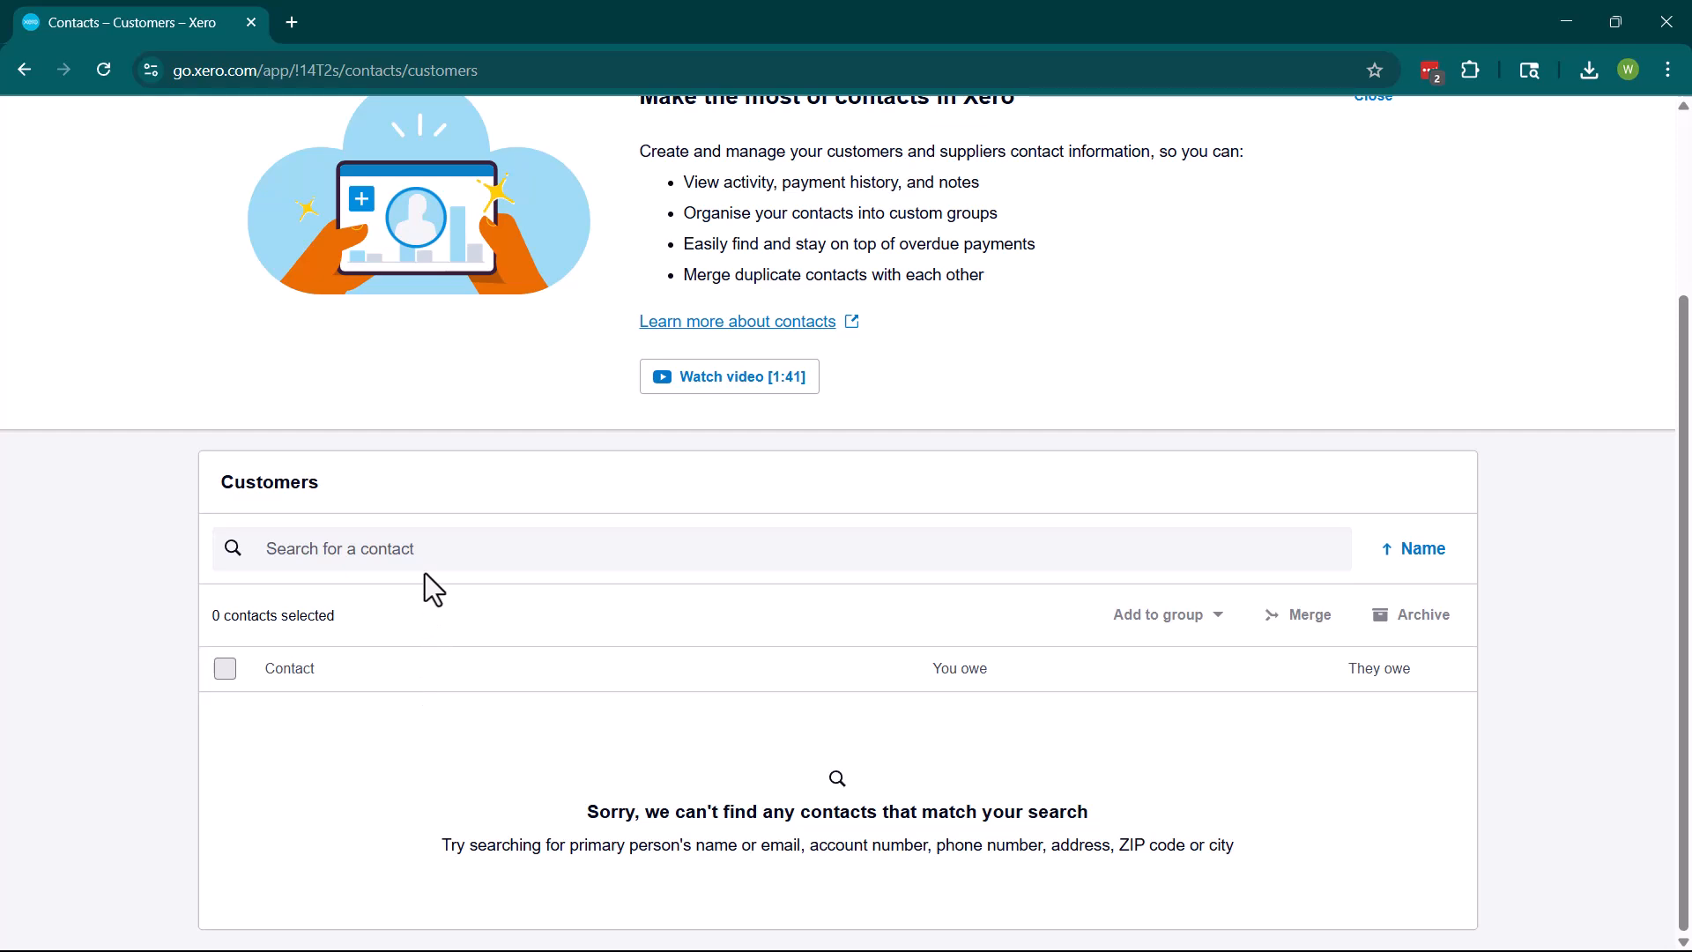
scroll(561, 553, up, 3)
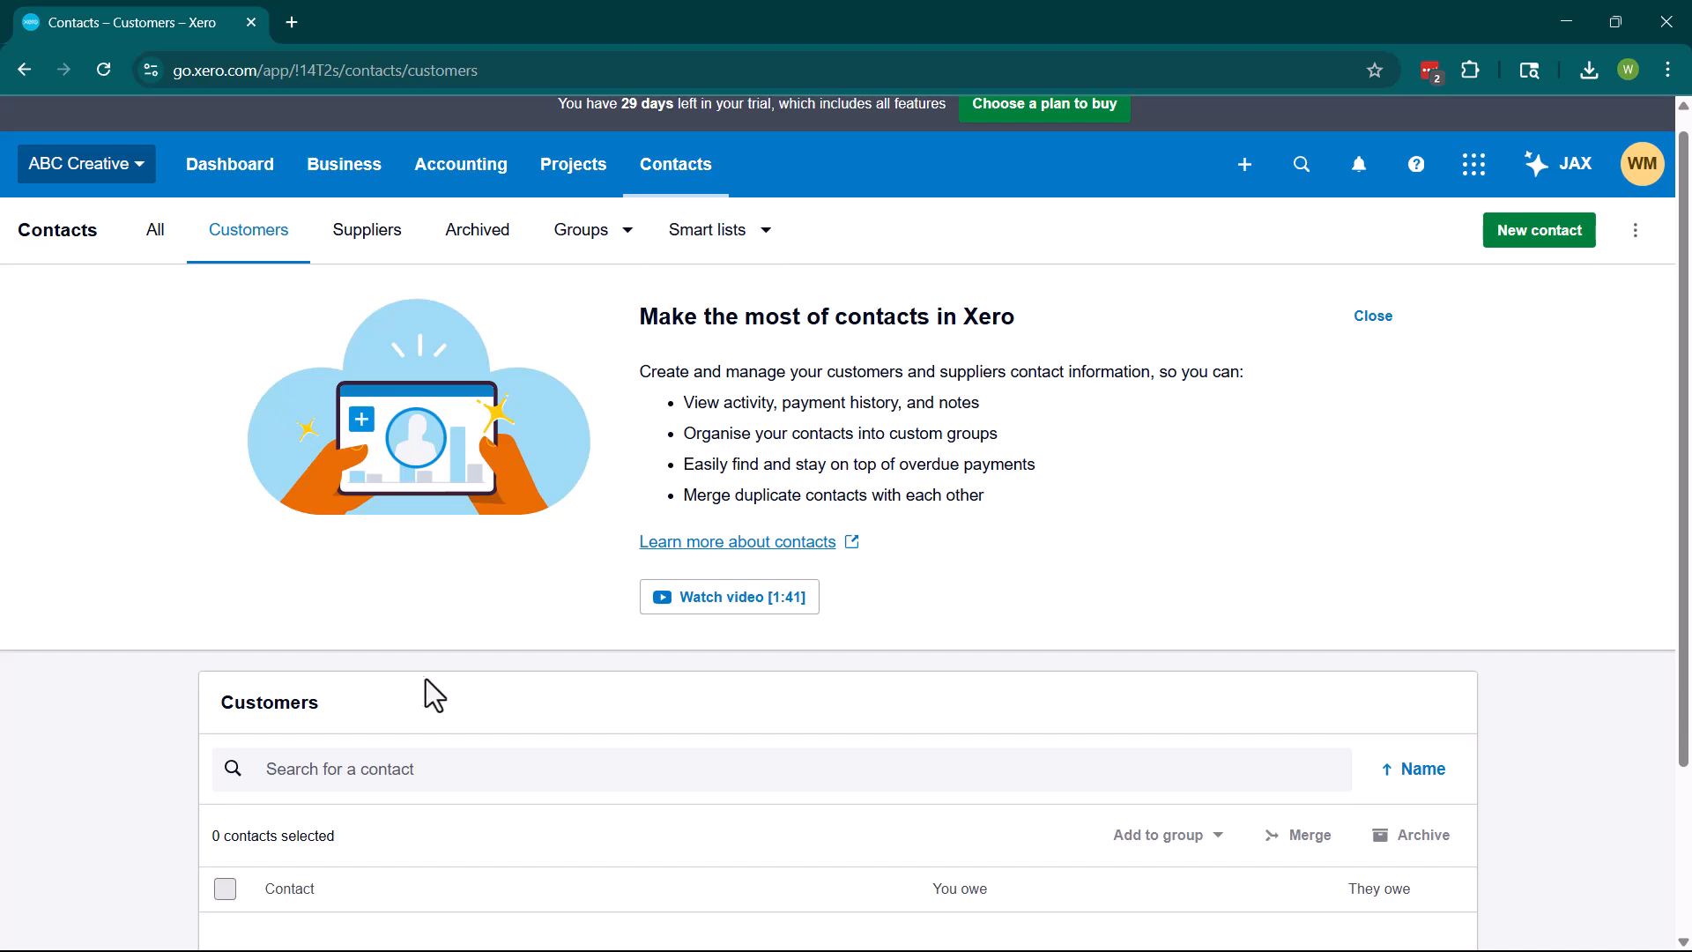
click(162, 225)
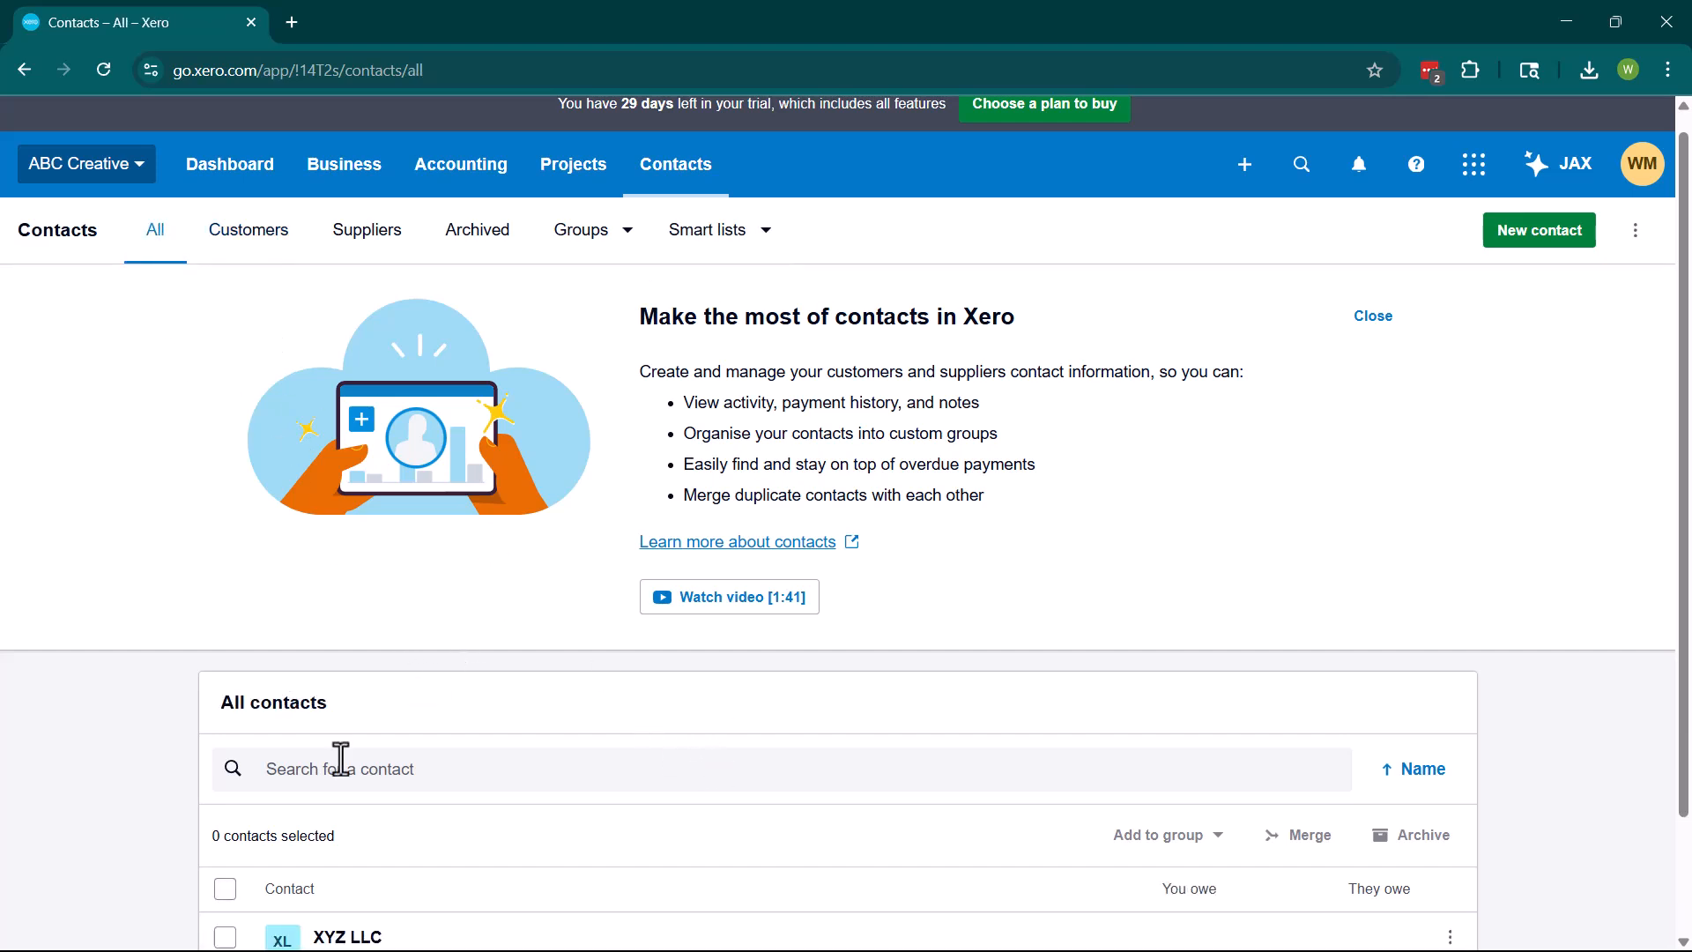
scroll(344, 760, down, 2)
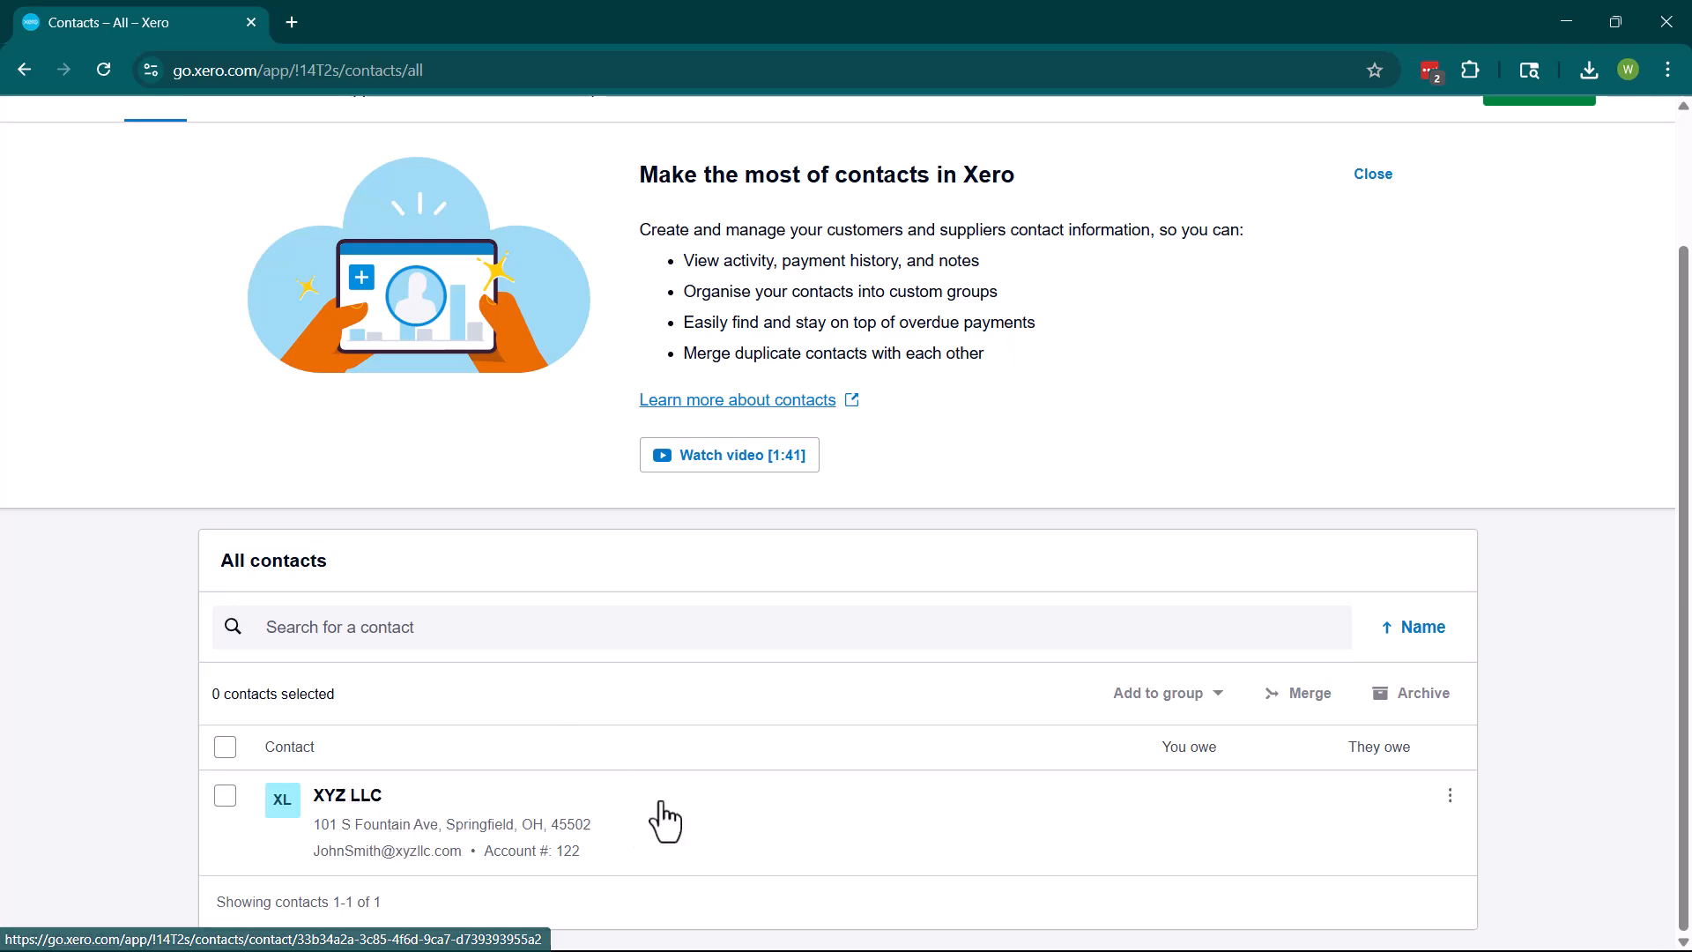
scroll(666, 821, up, 2)
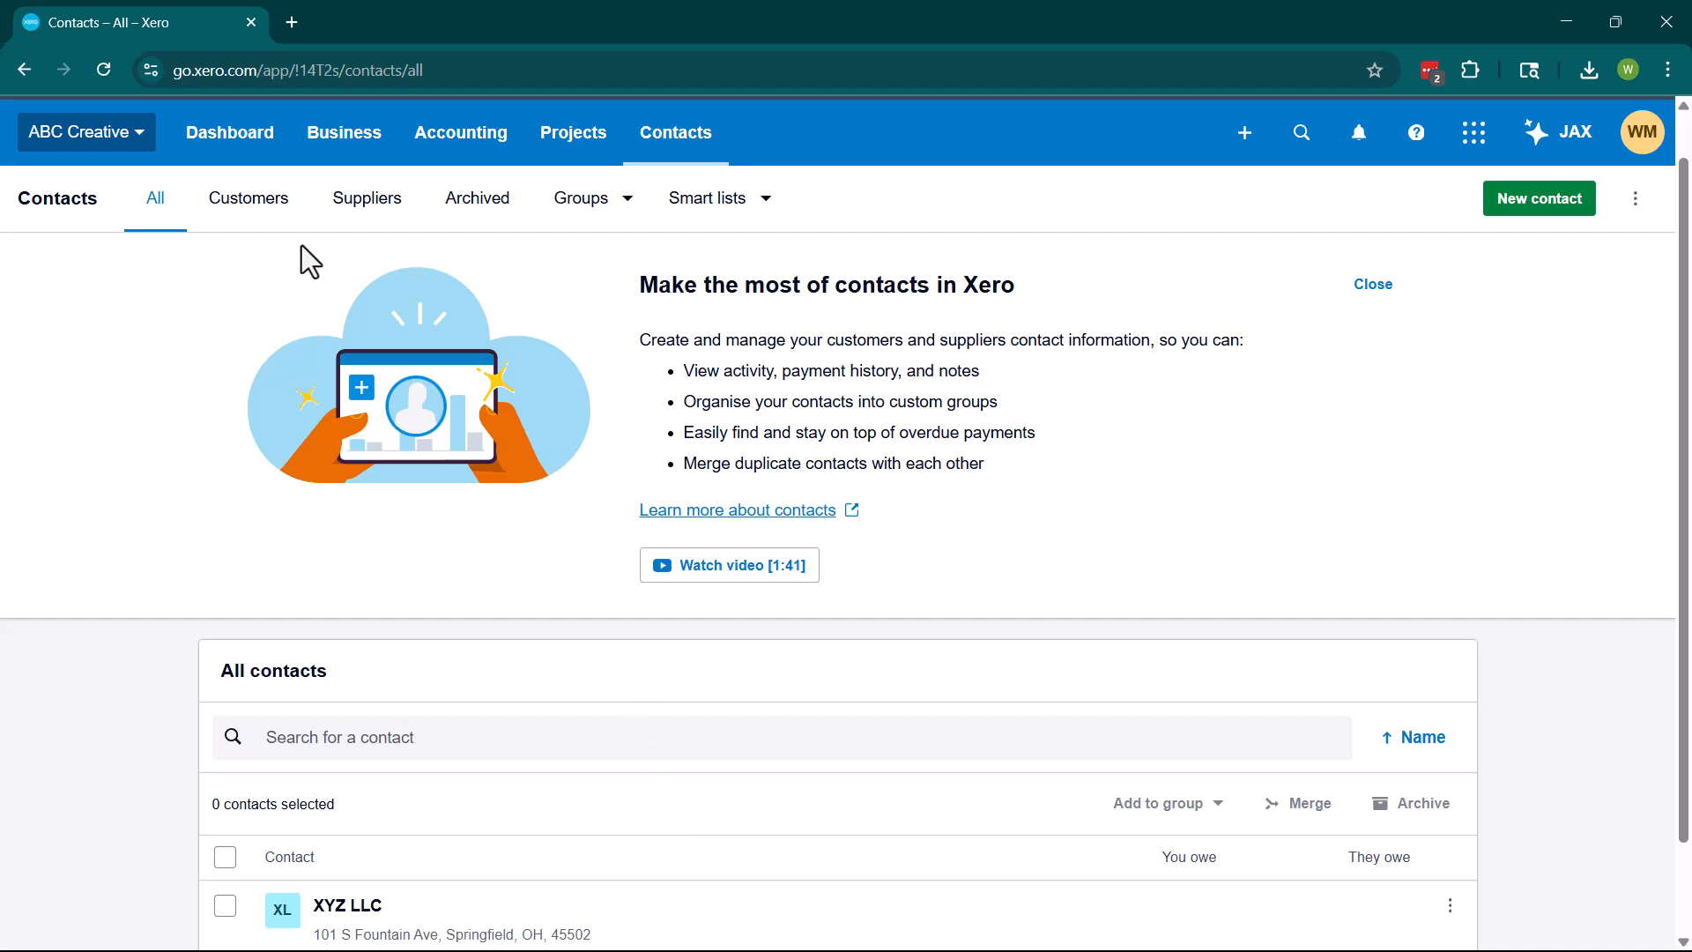
scroll(1072, 766, down, 2)
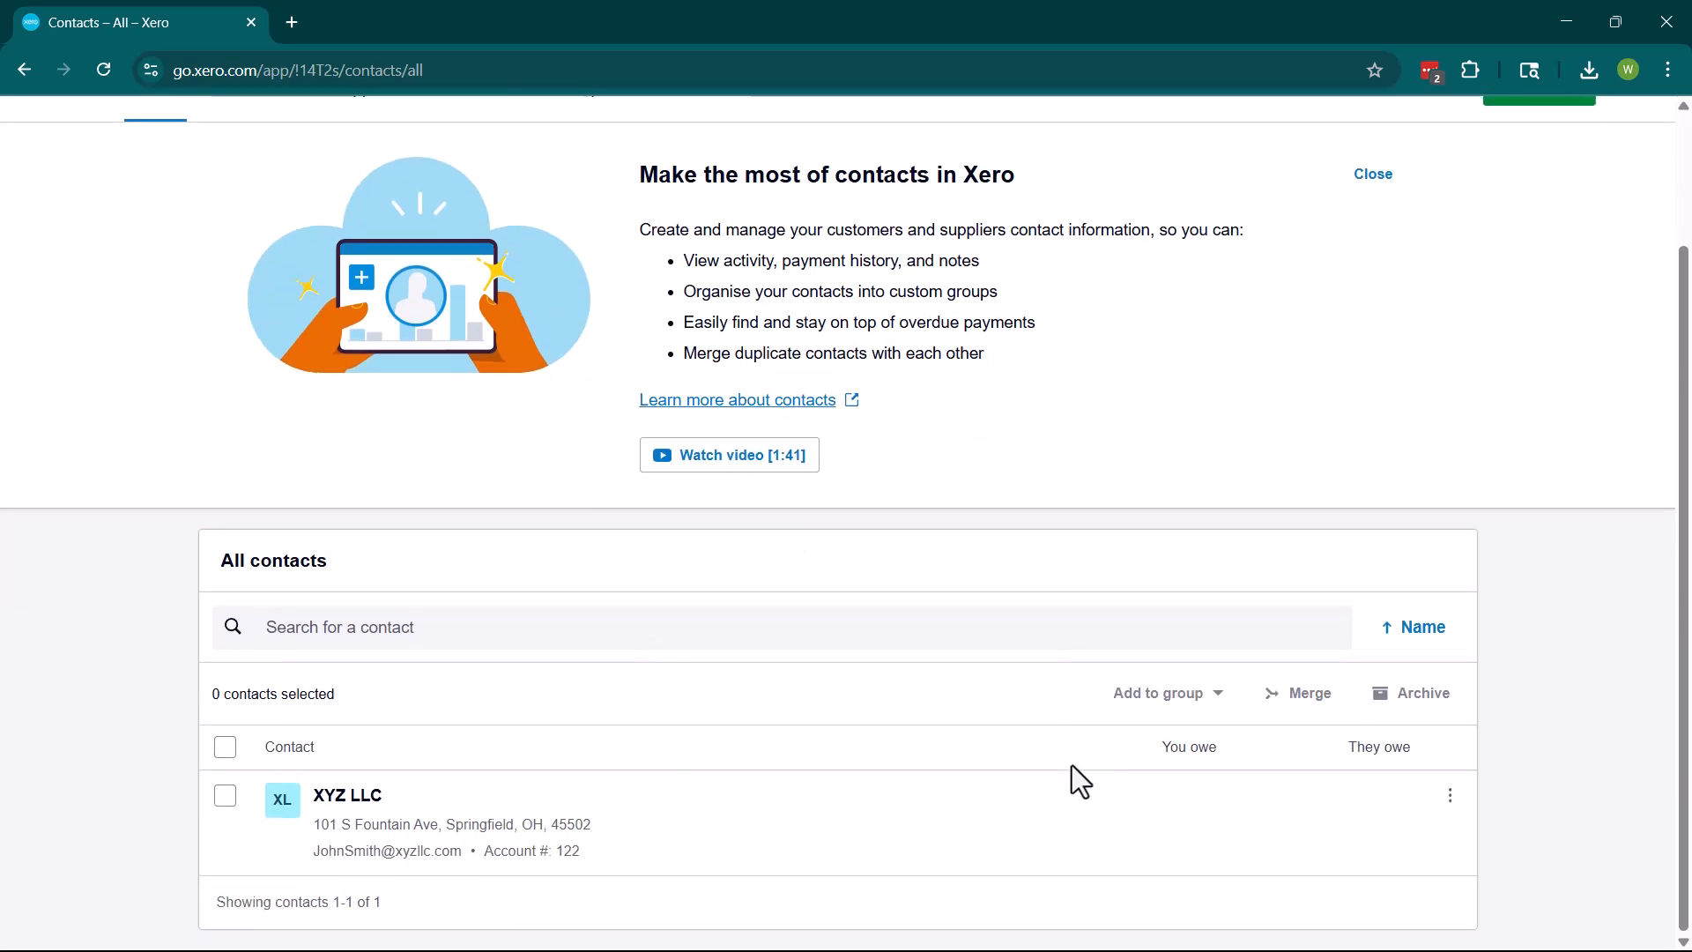